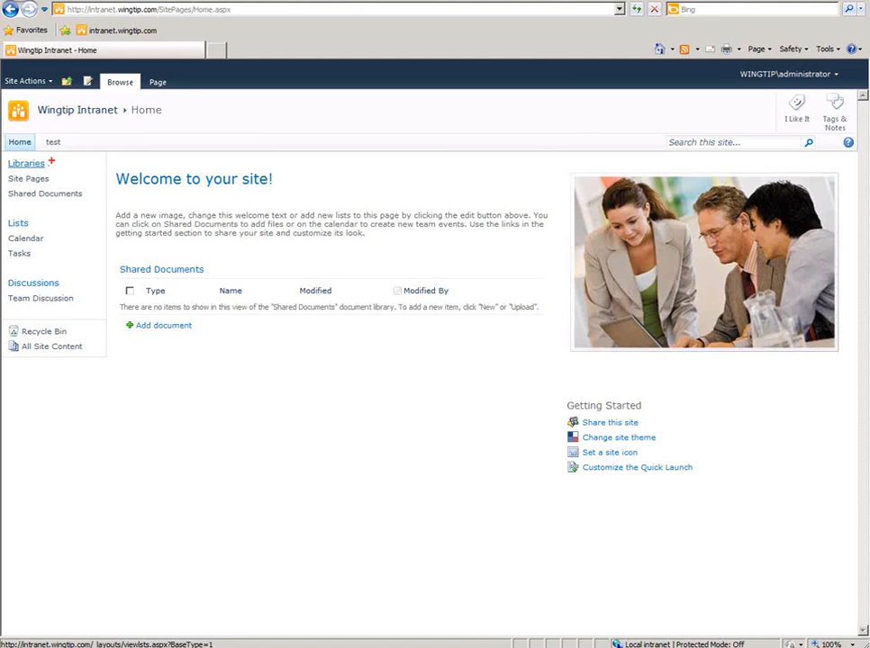
{"action": "left_click_drag", "start_coordinate": [51, 164], "coordinate": [111, 155]}
{"action": "left_click_drag", "start_coordinate": [59, 179], "coordinate": [114, 166]}
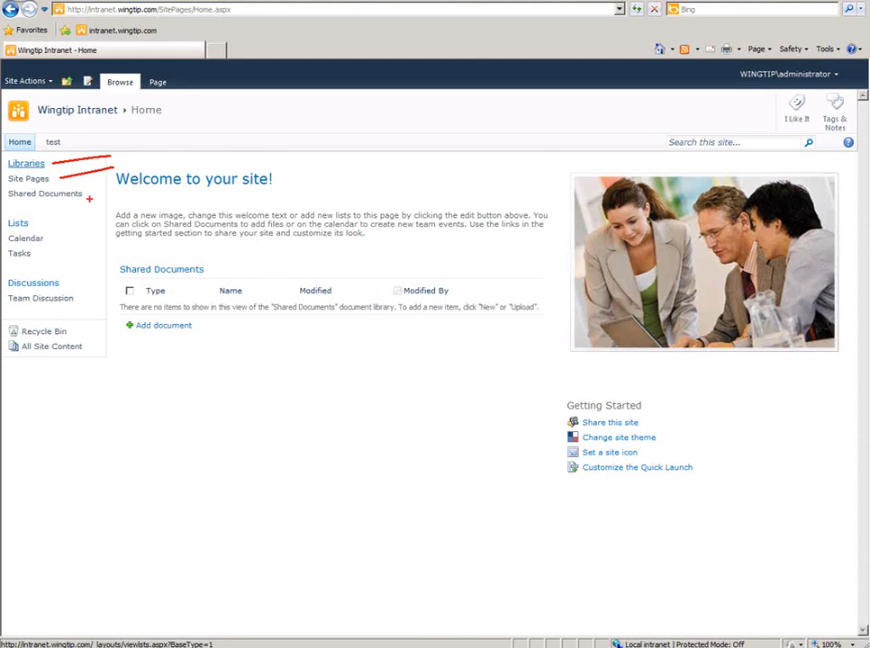
{"action": "left_click_drag", "start_coordinate": [85, 192], "coordinate": [119, 174]}
{"action": "mouse_move", "coordinate": [37, 223]}
{"action": "left_mouse_down"}
{"action": "mouse_move", "coordinate": [58, 231]}
{"action": "mouse_move", "coordinate": [49, 260]}
{"action": "left_mouse_up"}
{"action": "left_click_drag", "start_coordinate": [47, 238], "coordinate": [81, 228]}
{"action": "left_click_drag", "start_coordinate": [34, 257], "coordinate": [86, 236]}
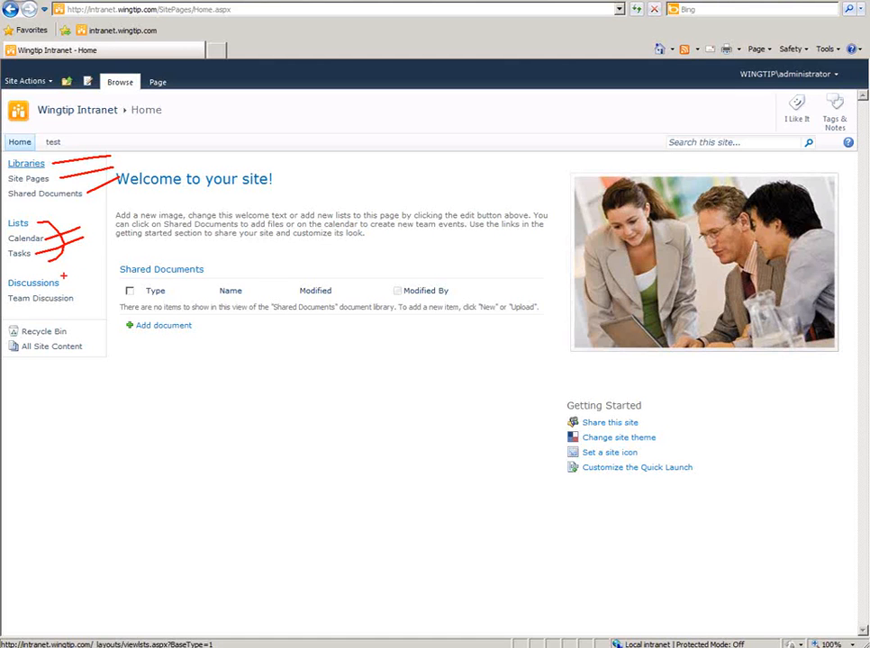
{"action": "mouse_move", "coordinate": [61, 279]}
{"action": "left_mouse_down"}
{"action": "mouse_move", "coordinate": [84, 303]}
{"action": "mouse_move", "coordinate": [72, 314]}
{"action": "mouse_move", "coordinate": [99, 286]}
{"action": "left_mouse_up"}
{"action": "left_click_drag", "start_coordinate": [72, 331], "coordinate": [101, 316]}
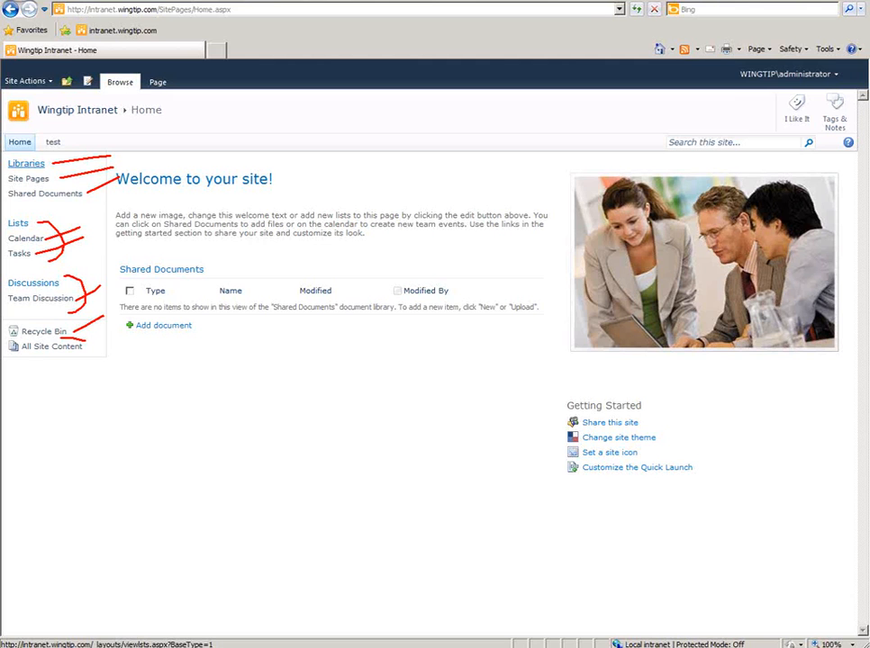
{"action": "mouse_move", "coordinate": [85, 340]}
{"action": "left_mouse_down"}
{"action": "mouse_move", "coordinate": [3, 344]}
{"action": "mouse_move", "coordinate": [90, 355]}
{"action": "mouse_move", "coordinate": [94, 343]}
{"action": "left_mouse_up"}
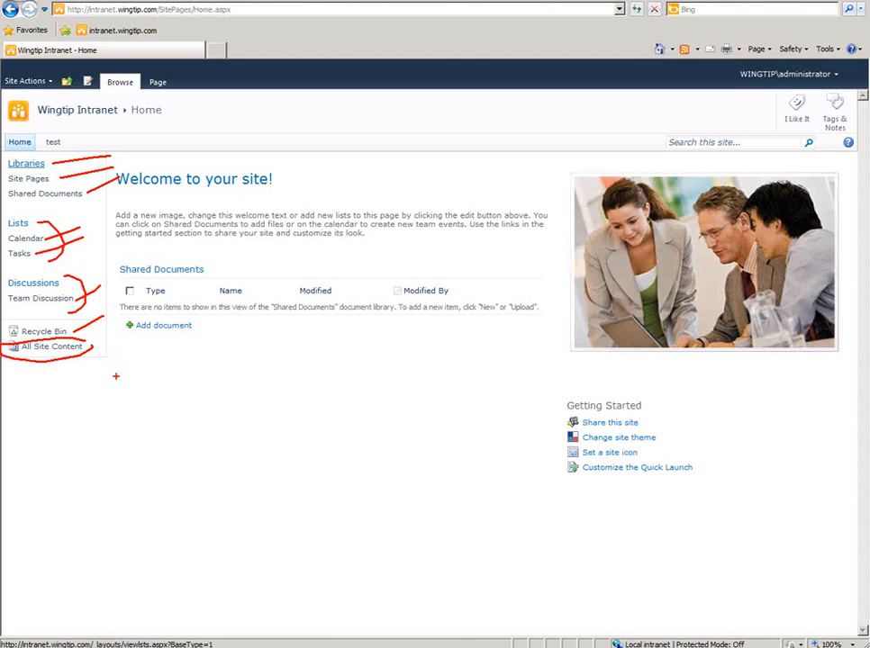
{"action": "key", "text": "Escape"}
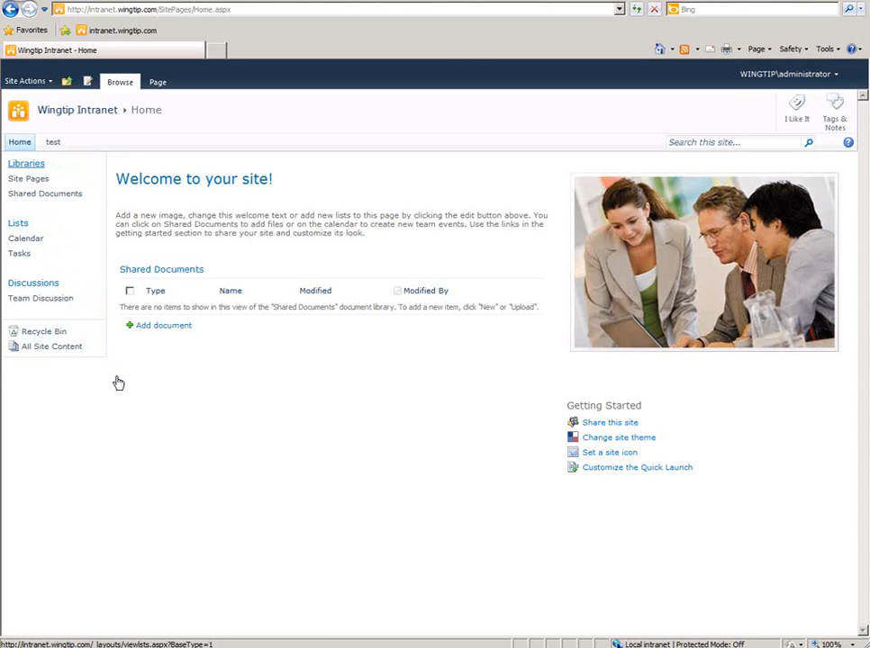
- Review the All Site Content listing, then start a new site from Site Actions > New Site
{"action": "left_click", "coordinate": [61, 351]}
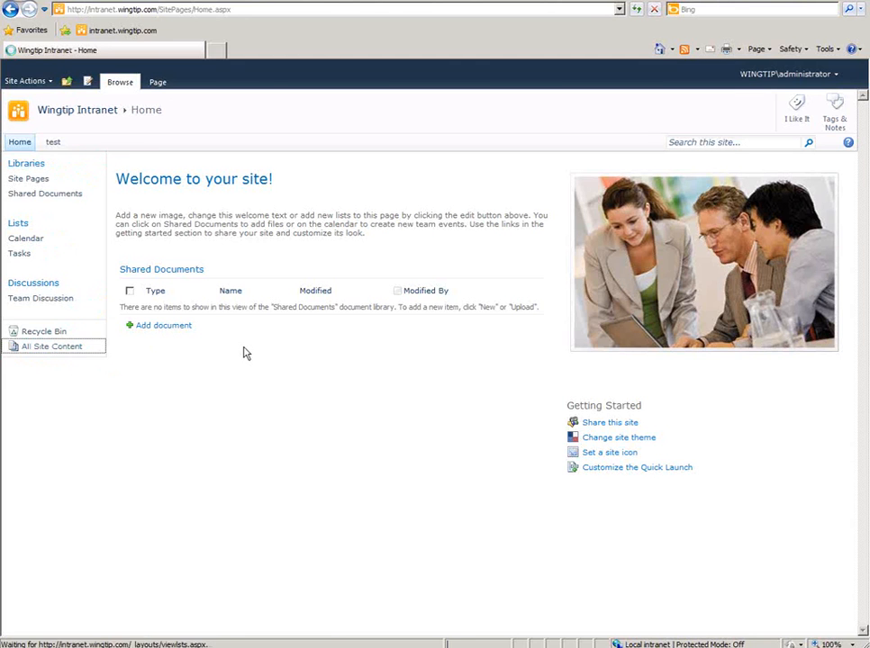
{"action": "scroll", "coordinate": [285, 286], "scroll_direction": "down", "scroll_amount": 1}
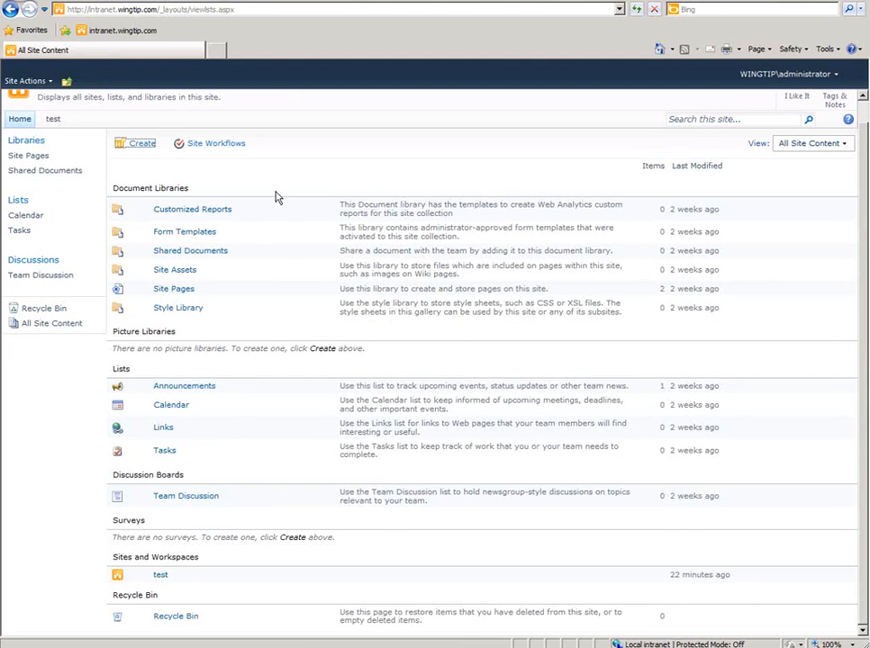
{"action": "scroll", "coordinate": [279, 162], "scroll_direction": "up", "scroll_amount": 1}
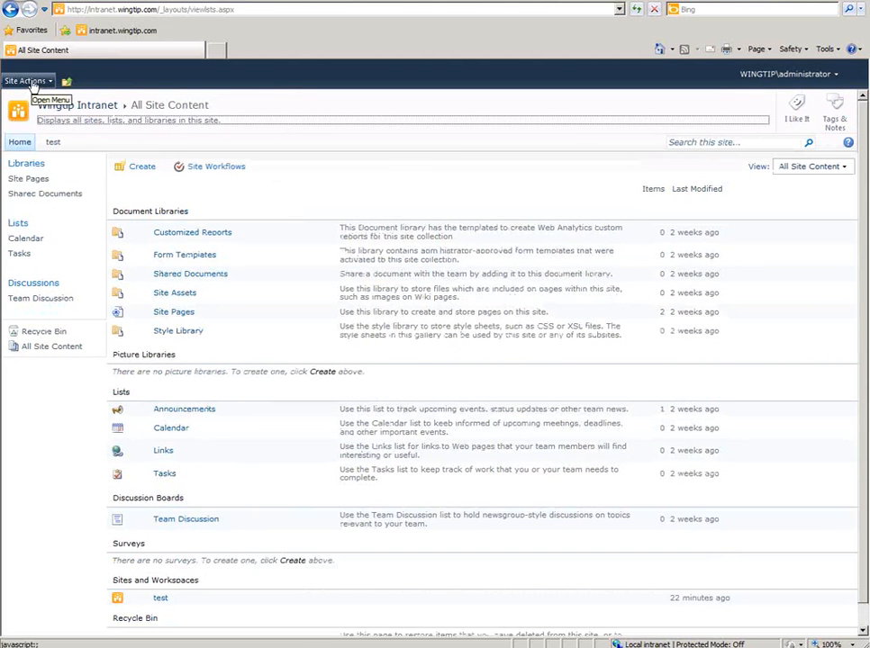
{"action": "left_click", "coordinate": [35, 84]}
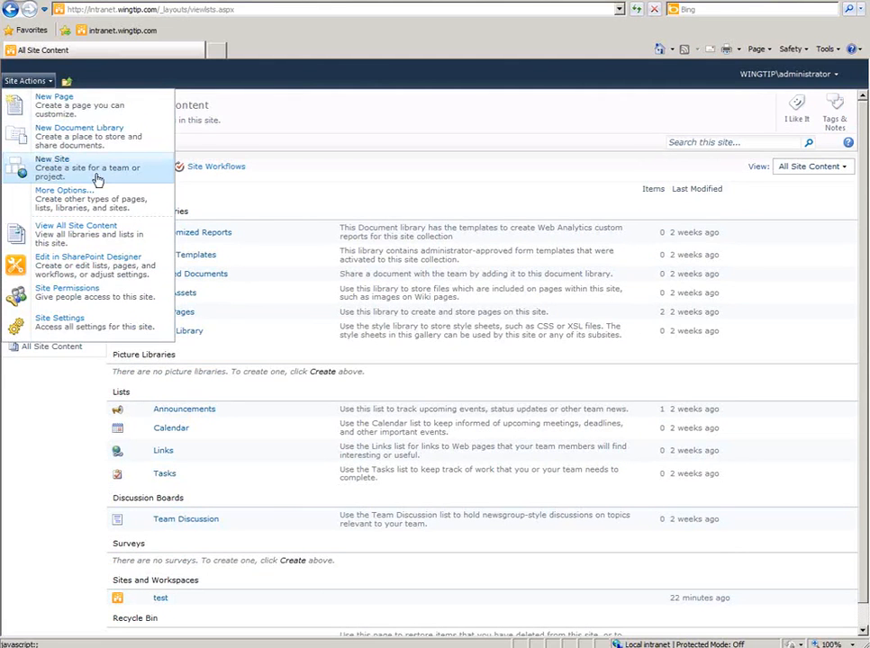
{"action": "left_click", "coordinate": [72, 177]}
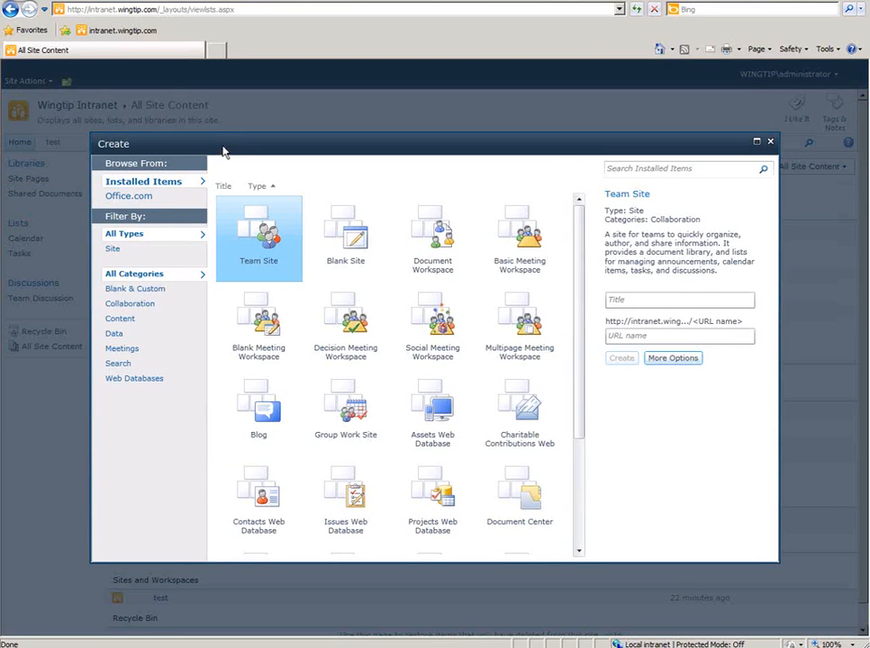
- Browse the Blank & Custom, Collaboration, Content, Data and Meetings site template categories
{"action": "left_click", "coordinate": [112, 251]}
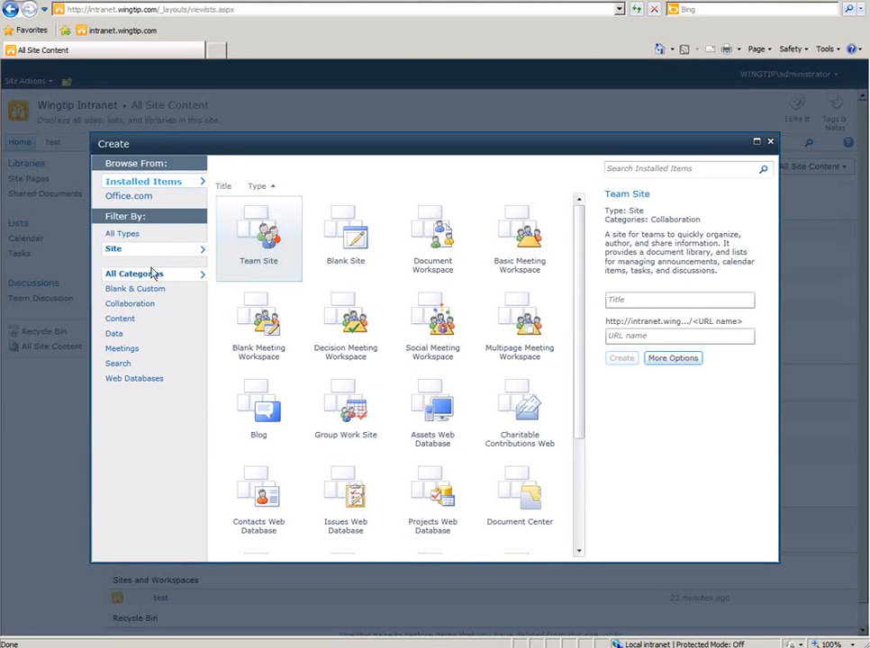
{"action": "left_click", "coordinate": [122, 290]}
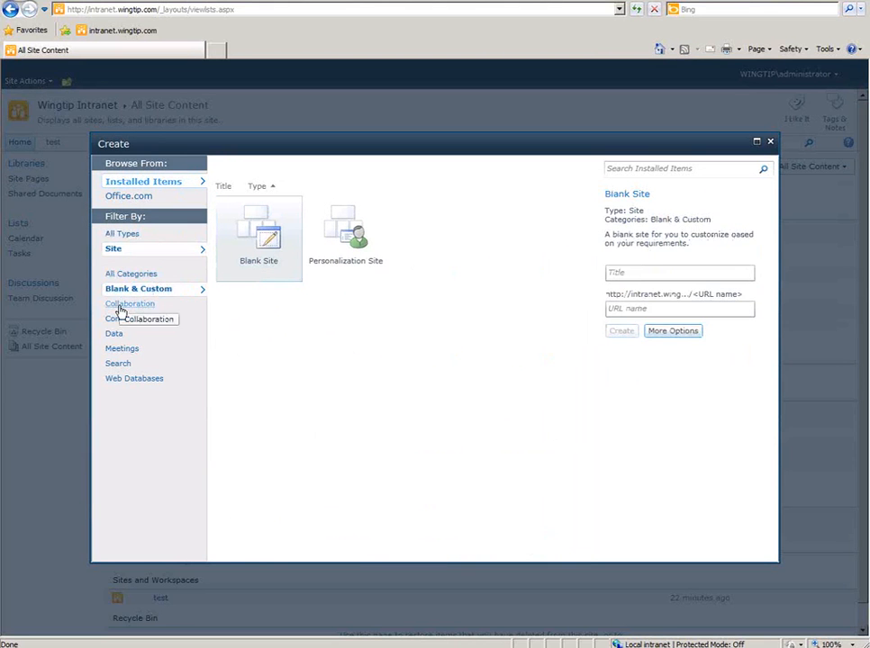
{"action": "left_click", "coordinate": [126, 306]}
{"action": "left_click", "coordinate": [117, 322]}
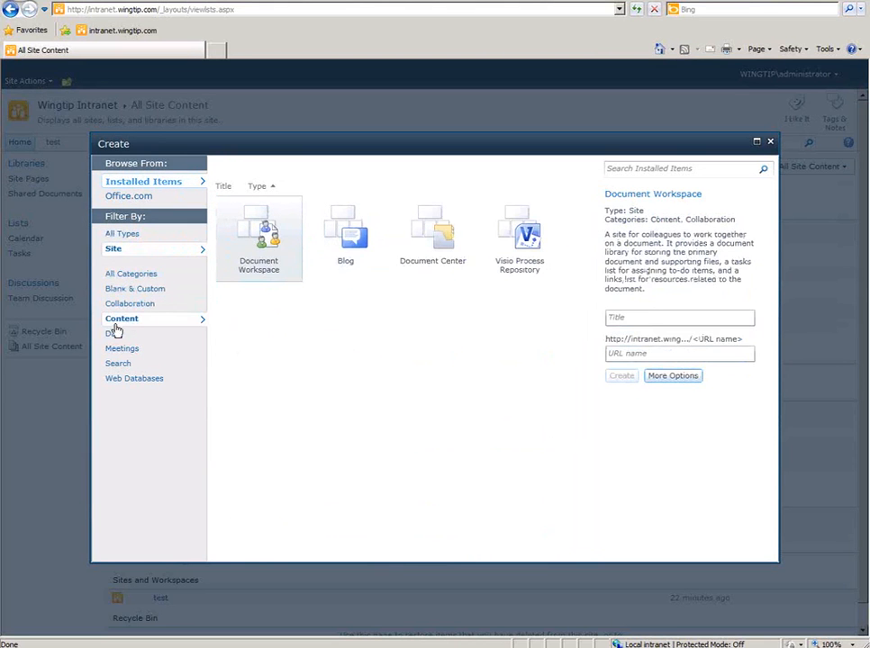
{"action": "left_click", "coordinate": [116, 338]}
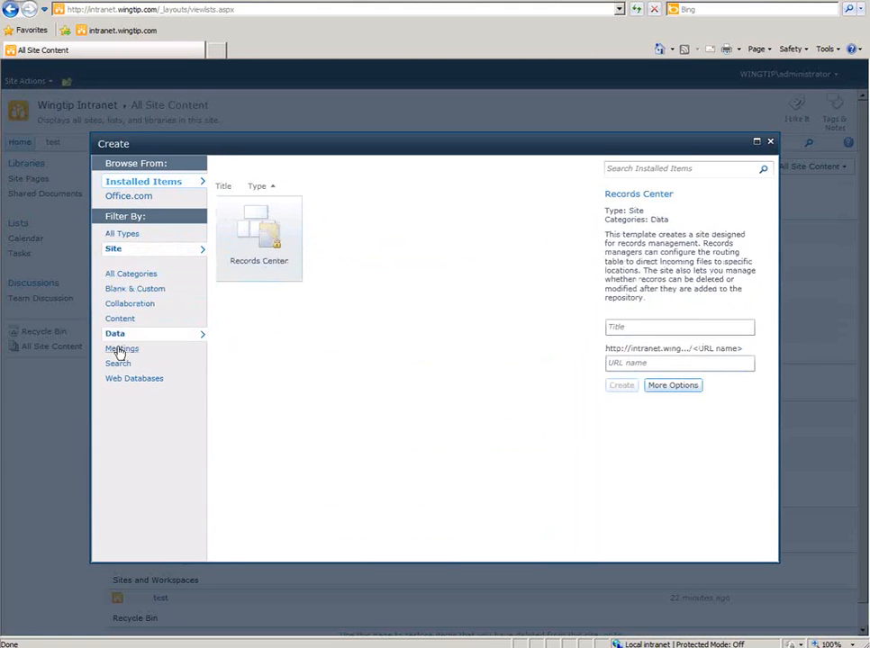
{"action": "left_click", "coordinate": [117, 349]}
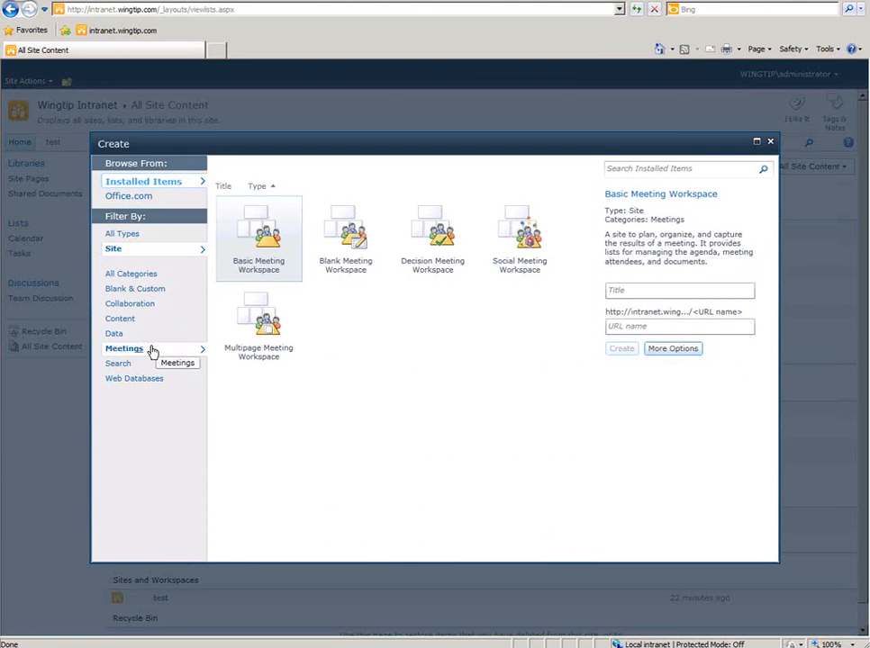
{"action": "left_click", "coordinate": [116, 335]}
{"action": "left_click", "coordinate": [118, 319]}
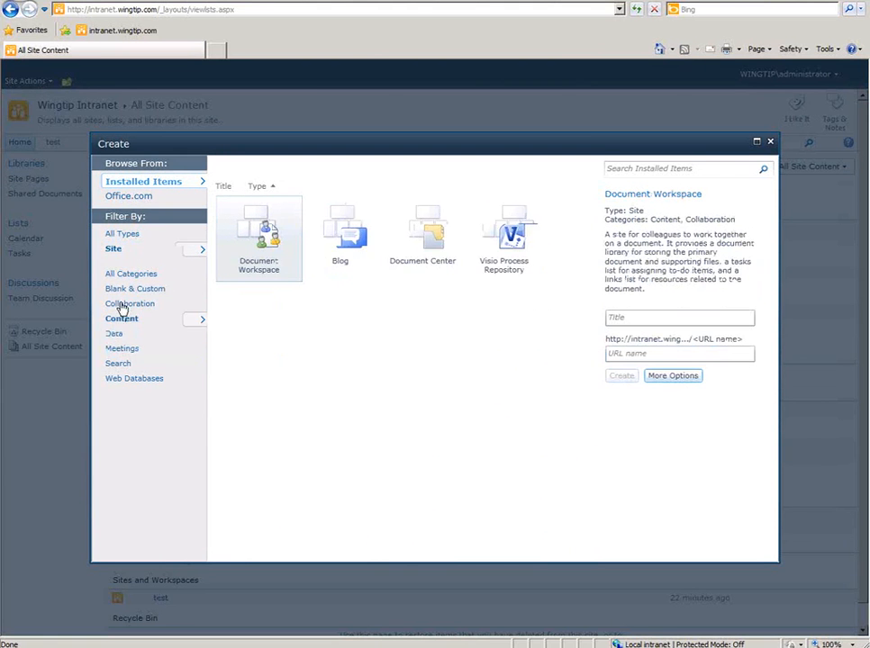
- Return to All Categories, pick the Team Site template and move to its Title box
{"action": "left_click", "coordinate": [111, 251]}
{"action": "left_click", "coordinate": [127, 275]}
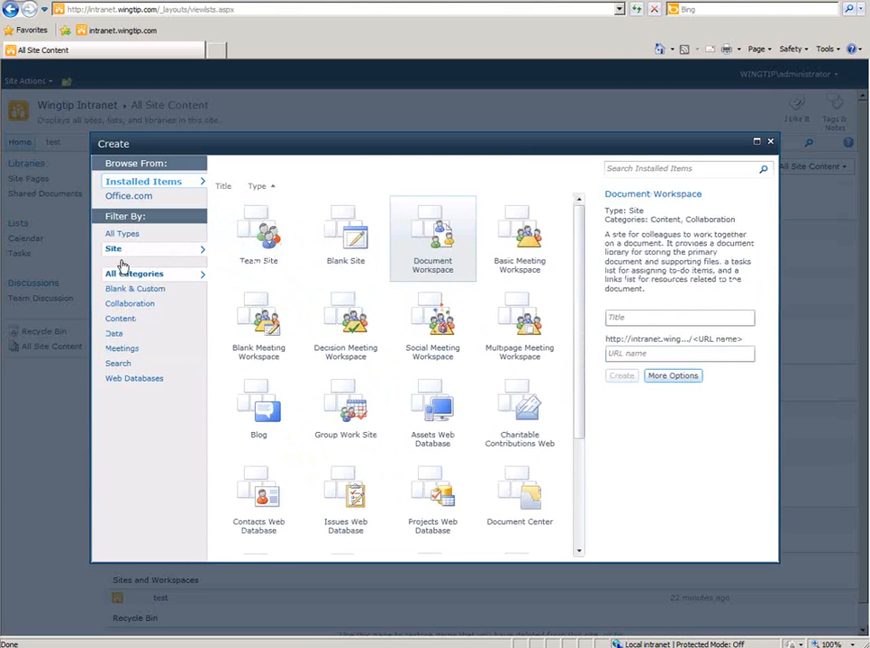
{"action": "left_click", "coordinate": [258, 236]}
{"action": "left_click", "coordinate": [673, 303]}
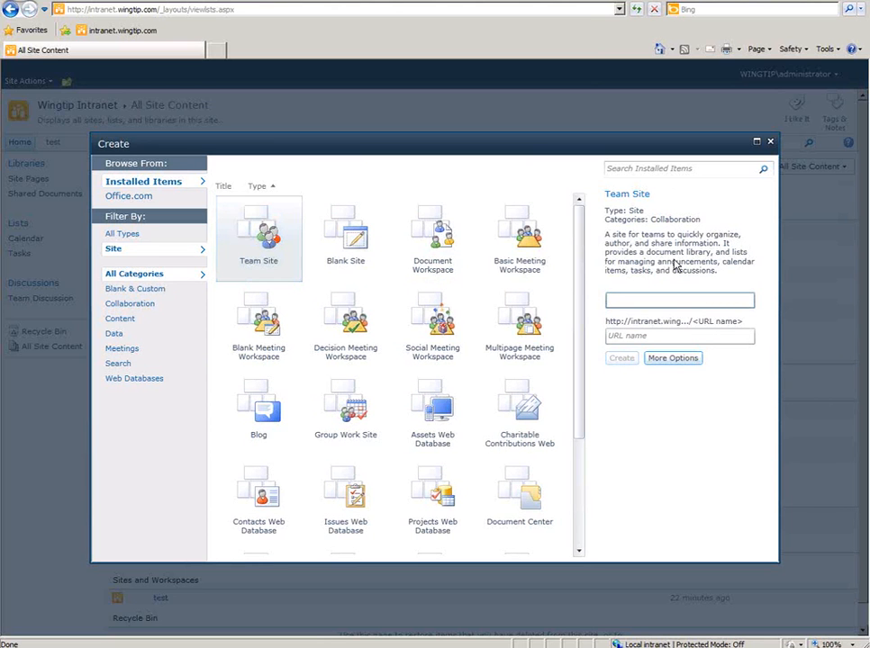
- Create the Team Site with title 'Webinar' and URL name 'webinar'
{"action": "type", "text": "Webinar"}
{"action": "key", "text": "Tab"}
{"action": "type", "text": "webinar"}
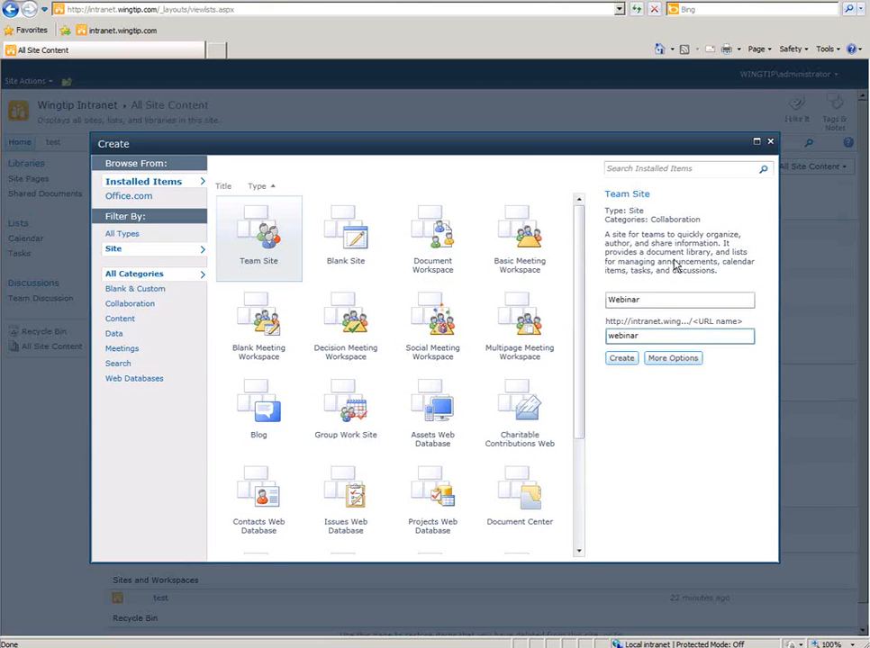
{"action": "left_click", "coordinate": [622, 361]}
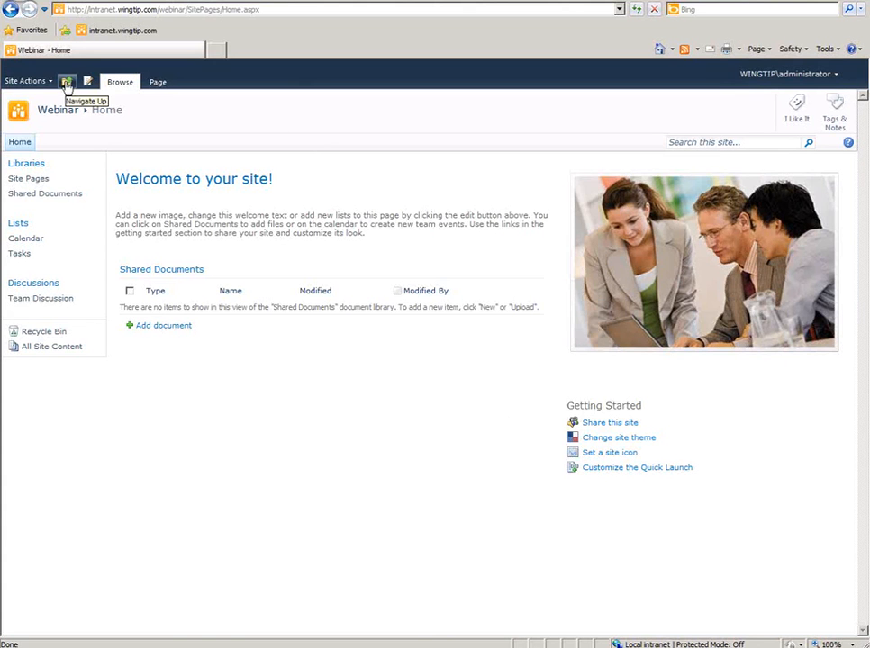
{"action": "left_click", "coordinate": [67, 83]}
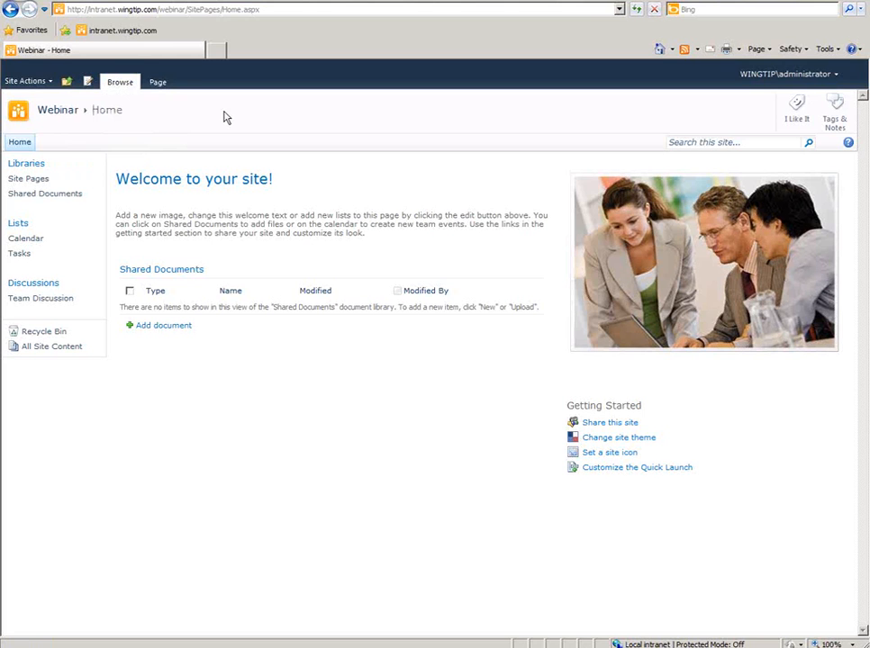
{"action": "left_click", "coordinate": [158, 84]}
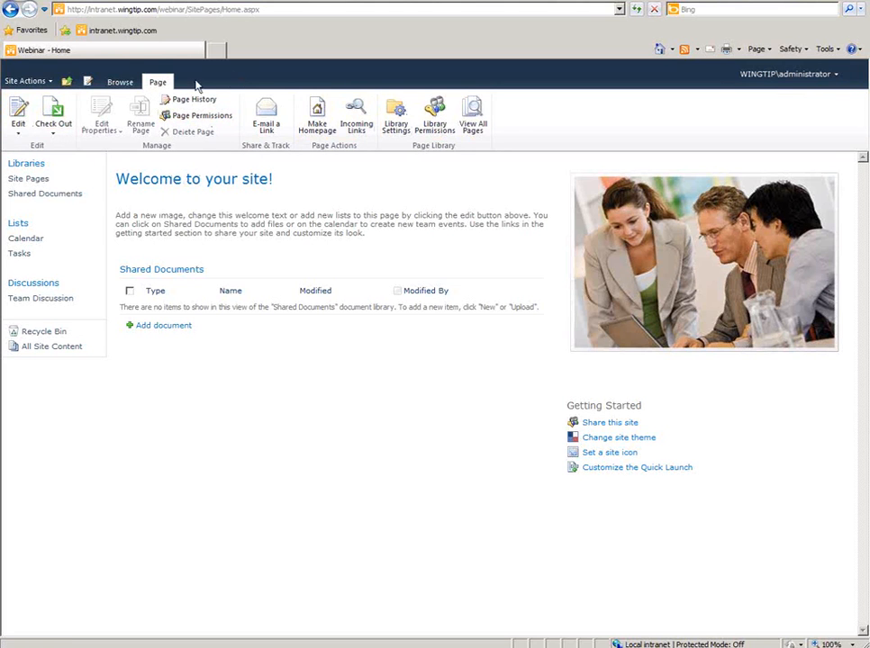
{"action": "left_click", "coordinate": [122, 82]}
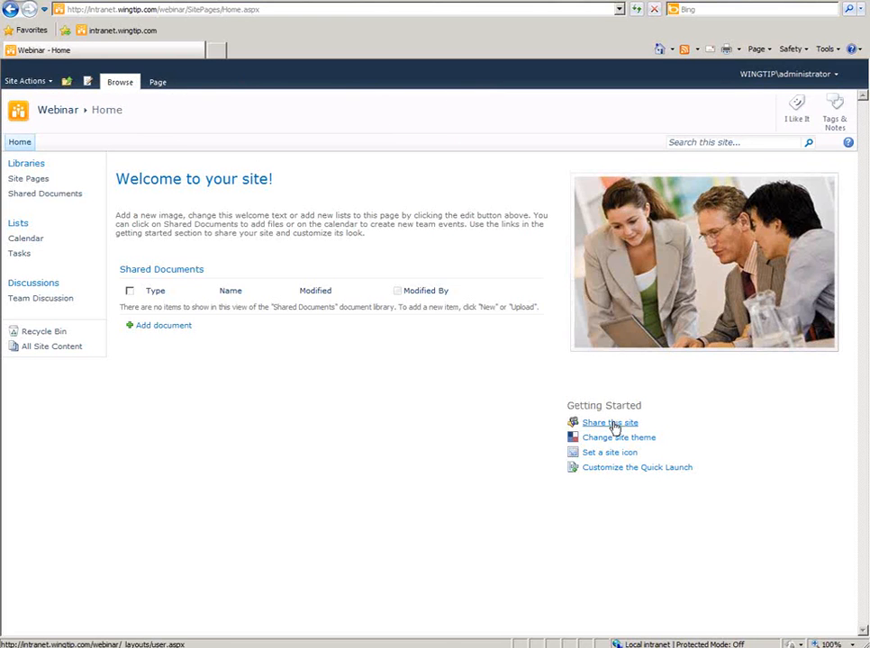
- Open Webinar's site permissions and view the Wingtip Intranet Owners group
{"action": "left_click", "coordinate": [615, 425]}
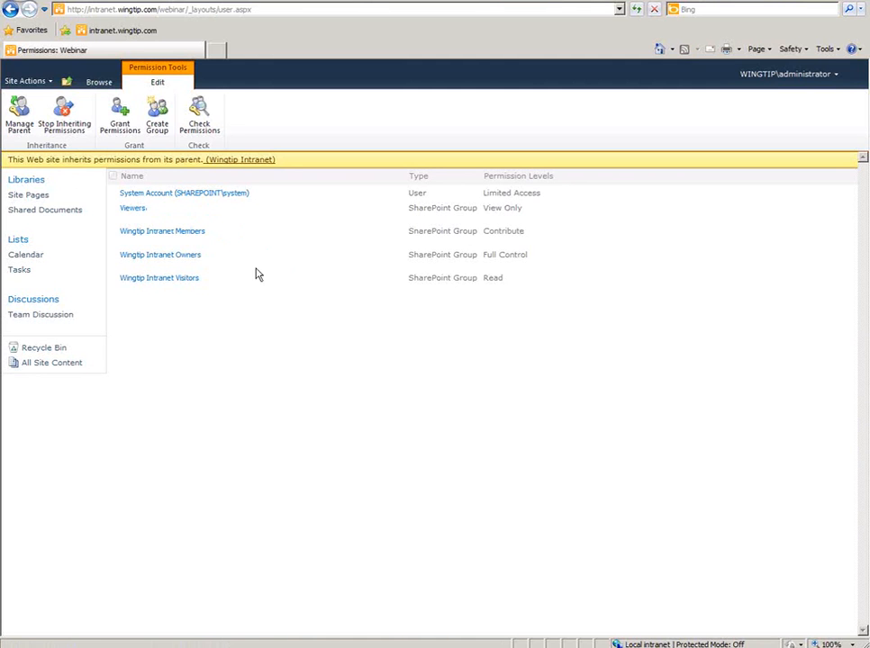
{"action": "left_click", "coordinate": [187, 259]}
- Inspect the Wingtip Intranet Members group and its add-people window without changes
{"action": "left_click", "coordinate": [189, 236]}
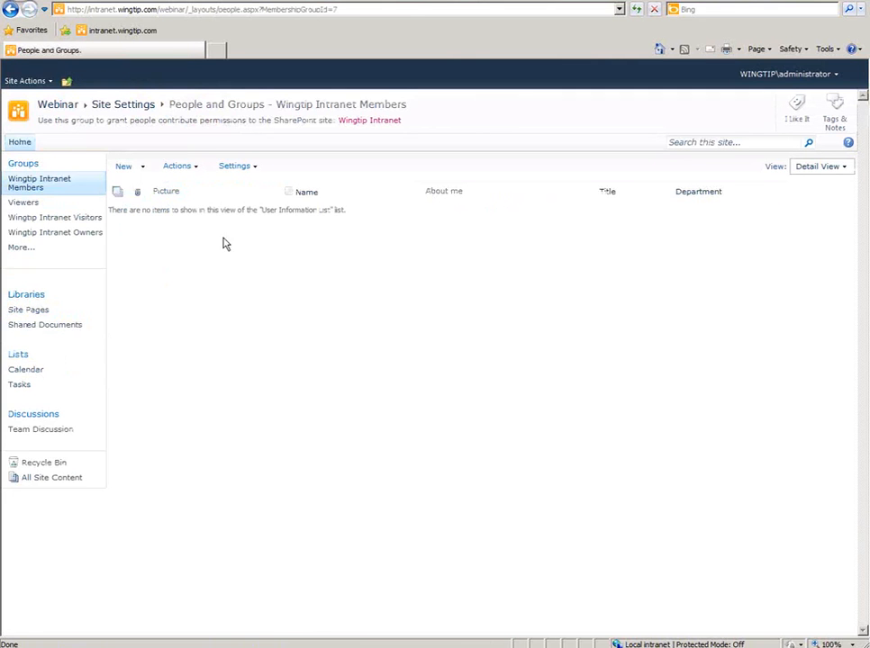
{"action": "left_click", "coordinate": [128, 169]}
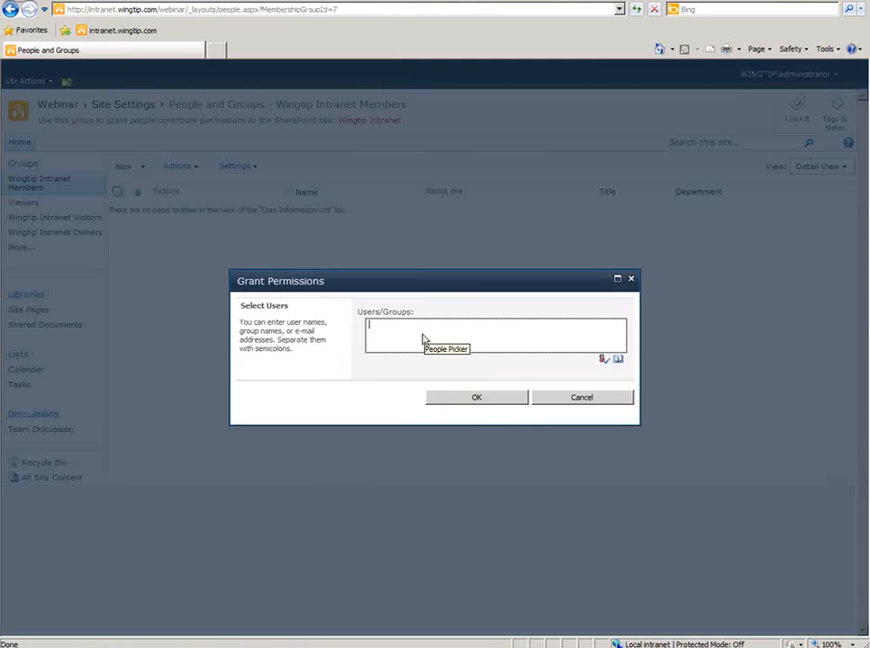
{"action": "left_click", "coordinate": [572, 399]}
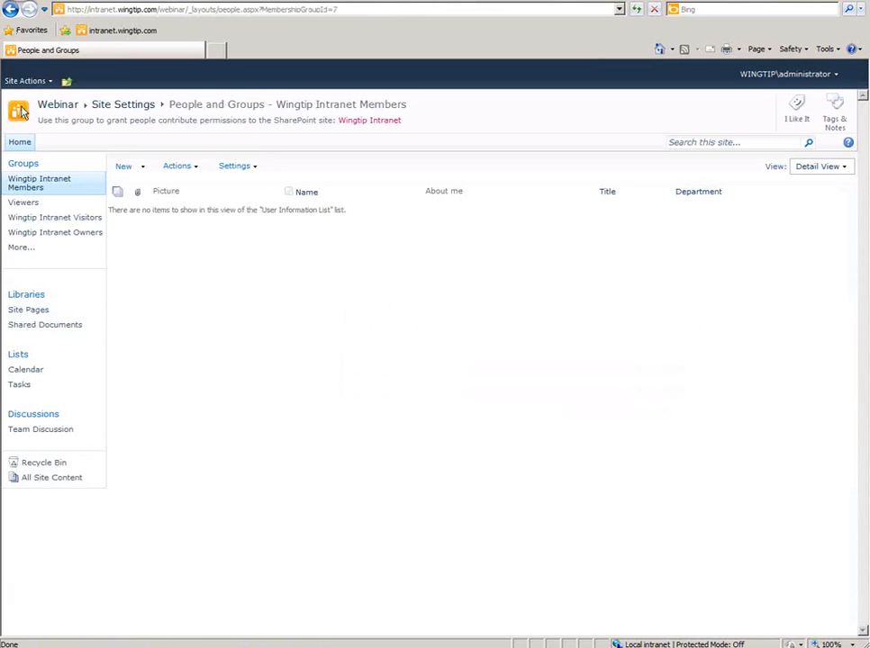
{"action": "left_click", "coordinate": [9, 10]}
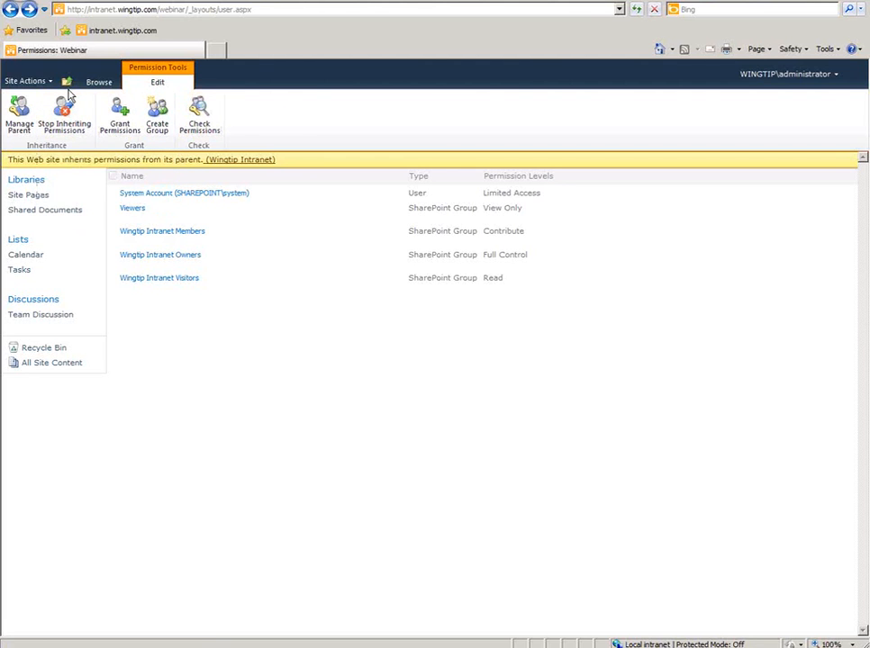
- Navigate up to the Webinar home page and open its Site Theme settings
{"action": "left_click", "coordinate": [67, 83]}
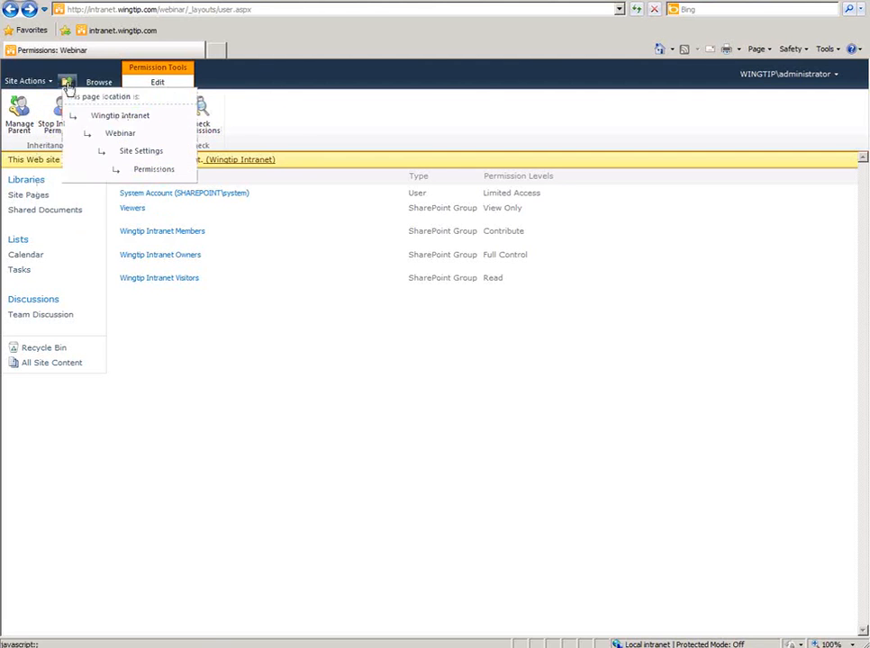
{"action": "left_click", "coordinate": [126, 135]}
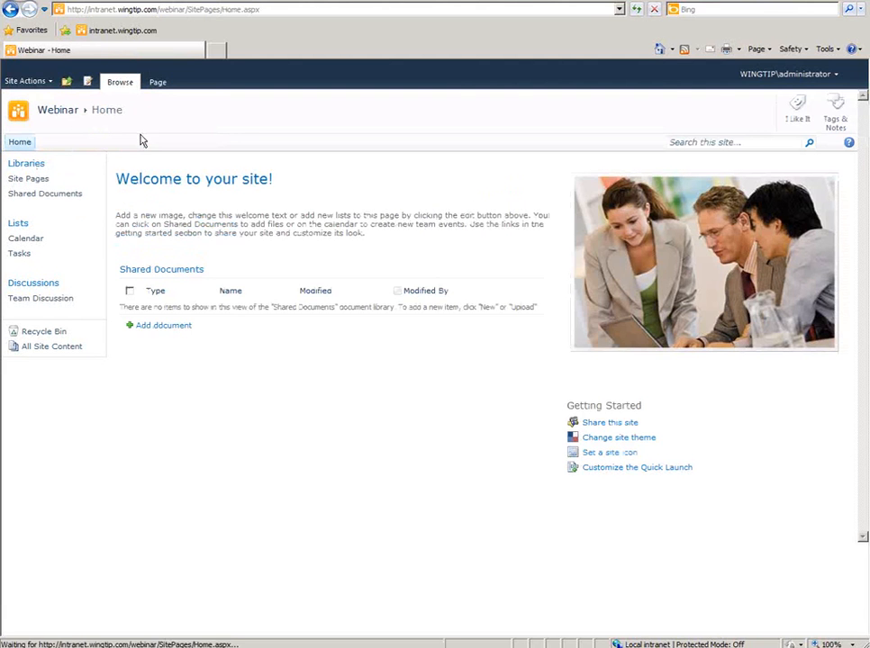
{"action": "left_click", "coordinate": [611, 441]}
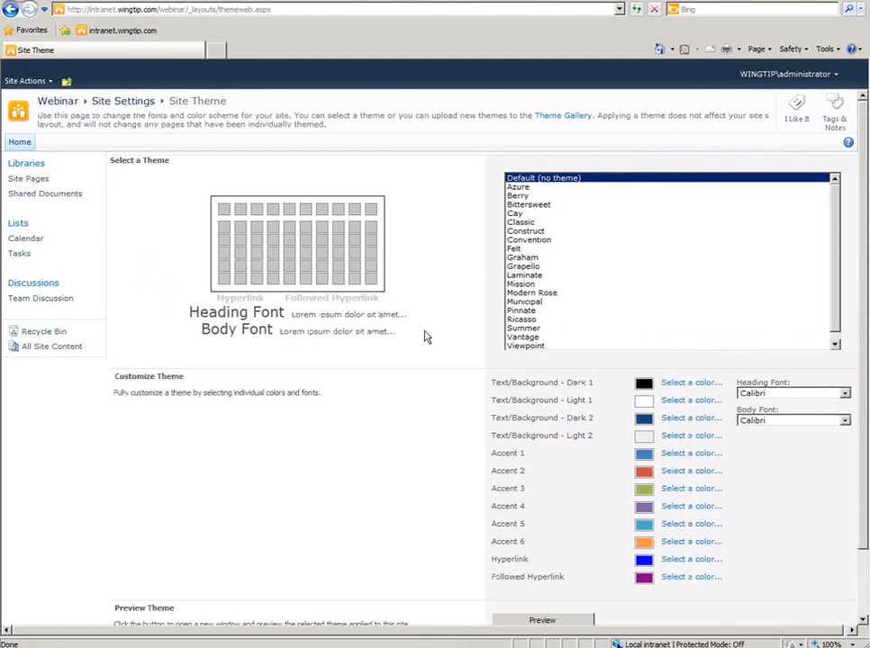
- Preview the Berry, Cay, Convention, Felt and Grapello themes, settling on Laminate with Verdana fonts
{"action": "left_click", "coordinate": [573, 197]}
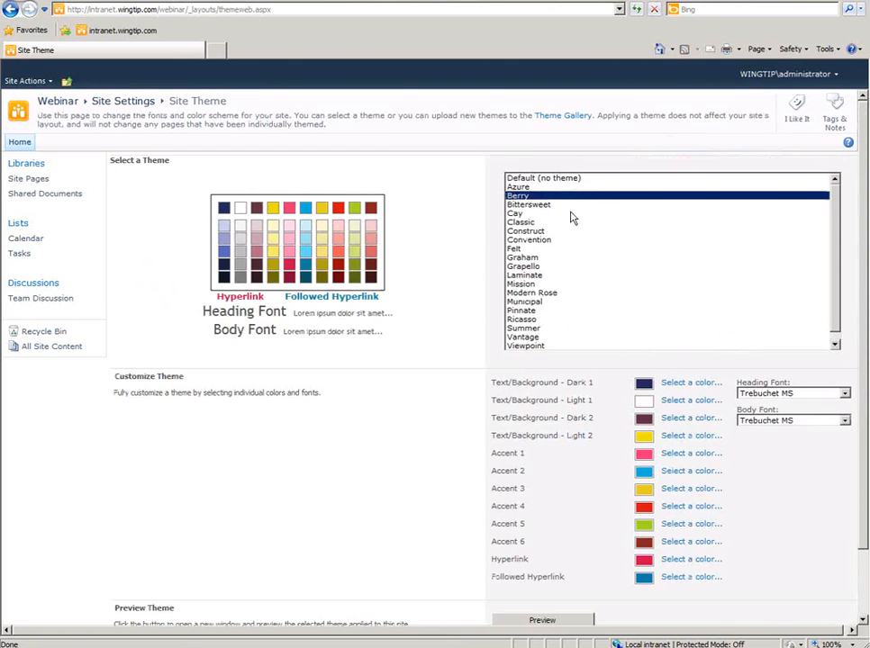
{"action": "left_click", "coordinate": [573, 213]}
{"action": "left_click", "coordinate": [566, 239]}
{"action": "left_click", "coordinate": [564, 249]}
{"action": "left_click", "coordinate": [567, 266]}
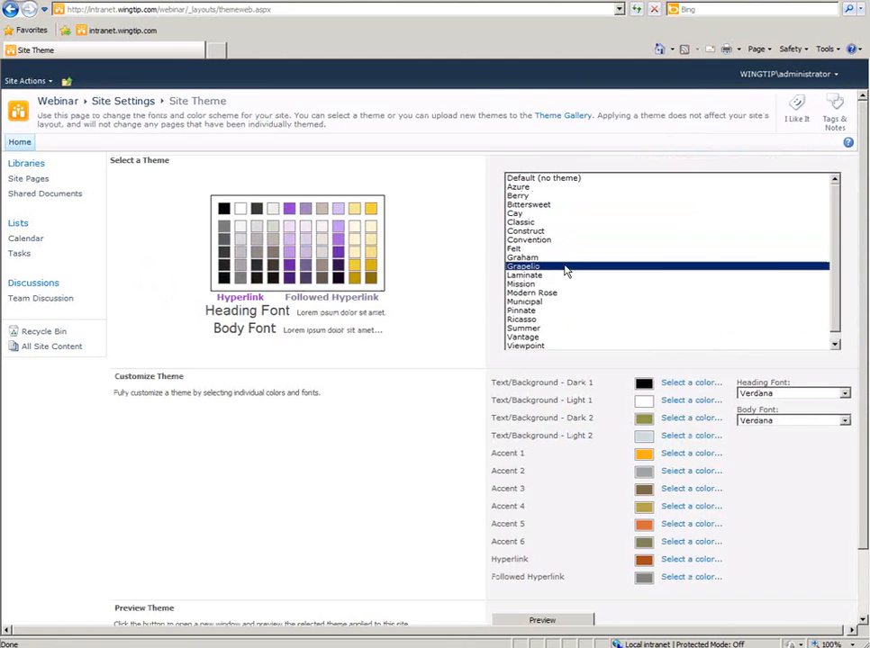
{"action": "left_click", "coordinate": [568, 275]}
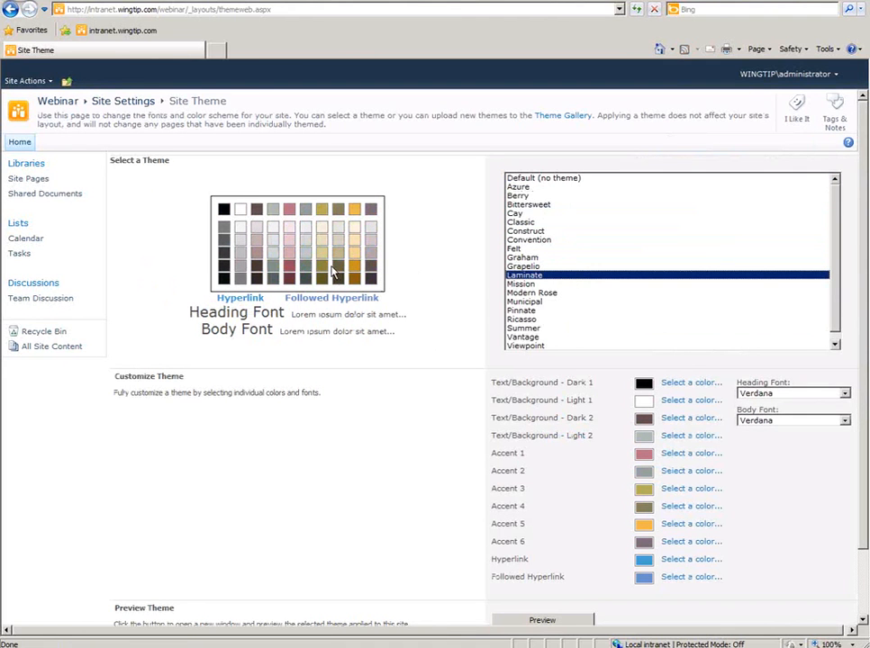
{"action": "key", "text": "ctrl+2"}
{"action": "mouse_move", "coordinate": [401, 208]}
{"action": "left_mouse_down"}
{"action": "mouse_move", "coordinate": [164, 252]}
{"action": "mouse_move", "coordinate": [364, 298]}
{"action": "mouse_move", "coordinate": [358, 243]}
{"action": "left_mouse_up"}
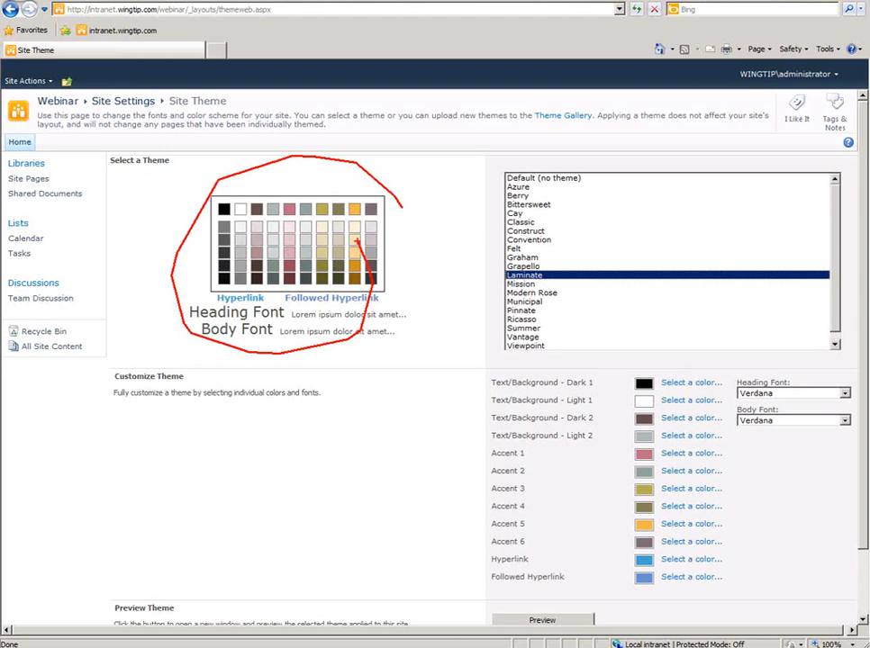
{"action": "key", "text": "Escape"}
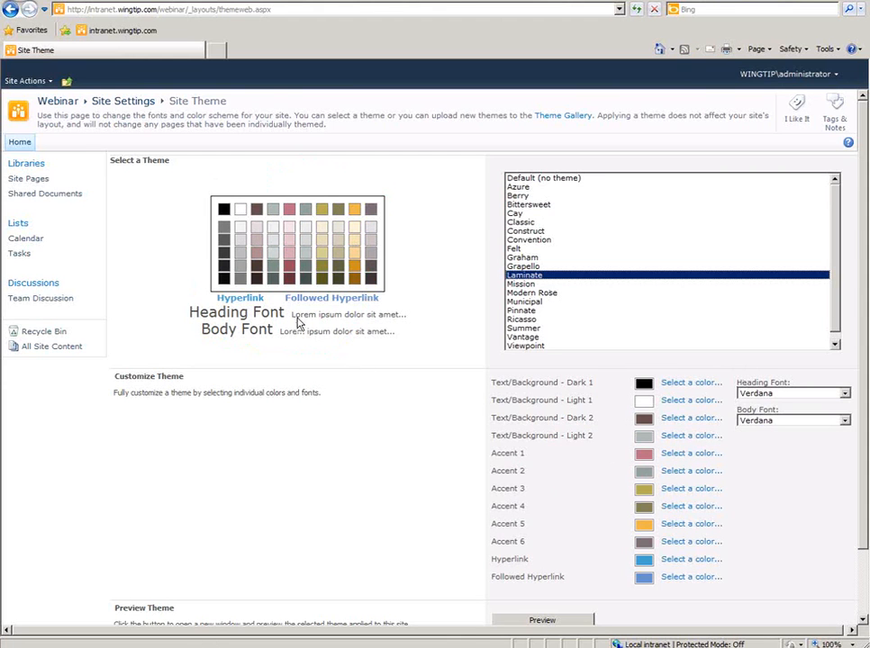
{"action": "key", "text": "ctrl+2"}
{"action": "left_click_drag", "start_coordinate": [289, 197], "coordinate": [282, 281]}
{"action": "key", "text": "Escape"}
- Change the Accent 1 colour to teal #66FFCC in the Colors picker
{"action": "left_click", "coordinate": [687, 457]}
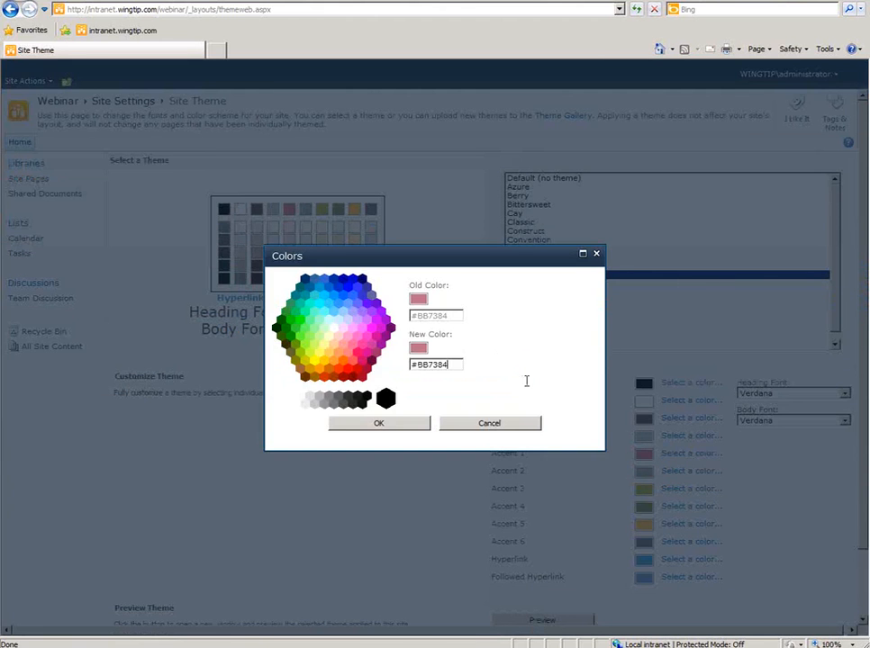
{"action": "left_click", "coordinate": [315, 316]}
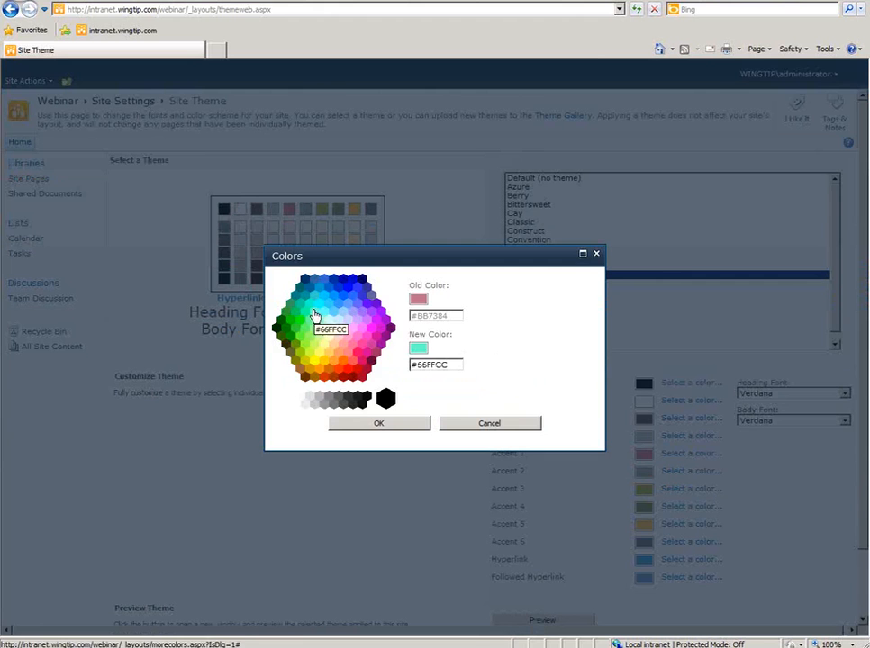
{"action": "left_click", "coordinate": [379, 424]}
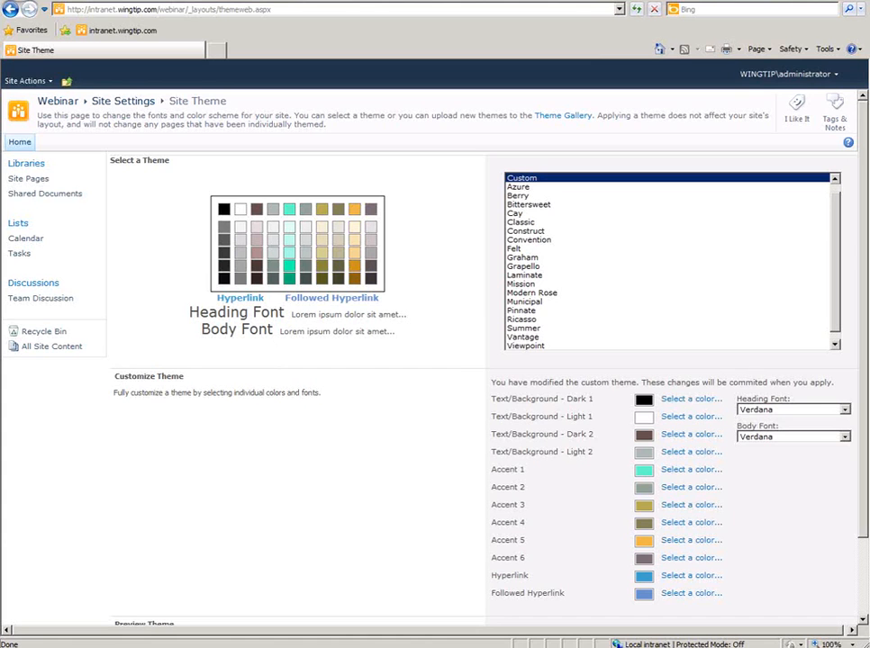
{"action": "left_click_drag", "start_coordinate": [290, 270], "coordinate": [291, 198]}
{"action": "key", "text": "Escape"}
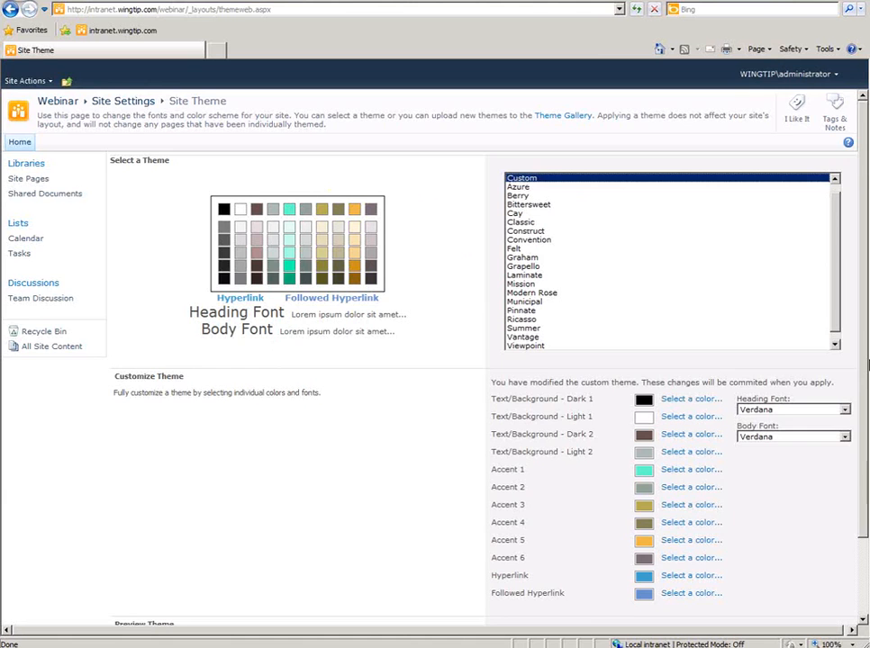
{"action": "left_click_drag", "start_coordinate": [862, 369], "coordinate": [860, 496]}
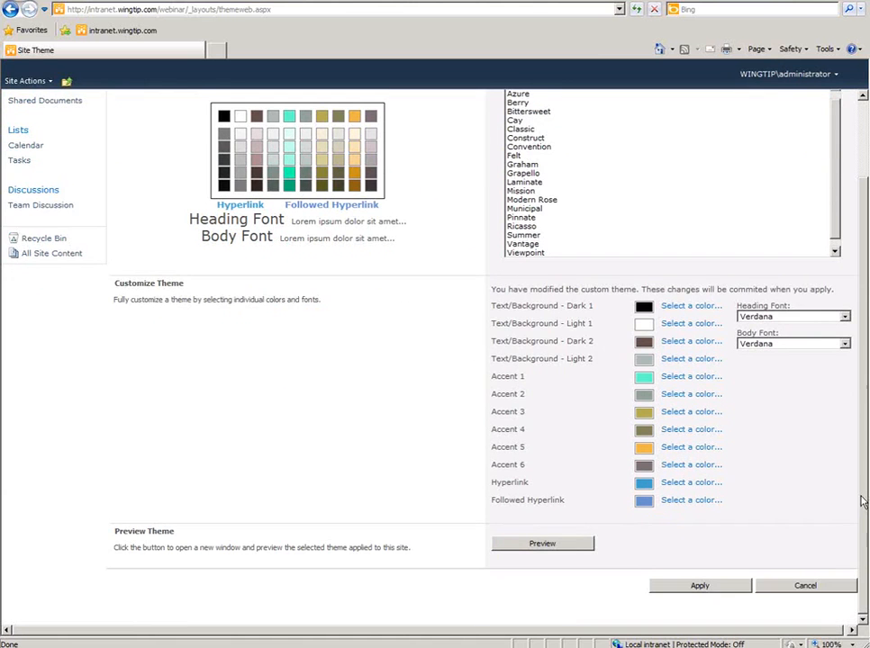
- Preview the teal custom Laminate theme, close the preview, and apply it to Webinar
{"action": "left_click", "coordinate": [567, 549]}
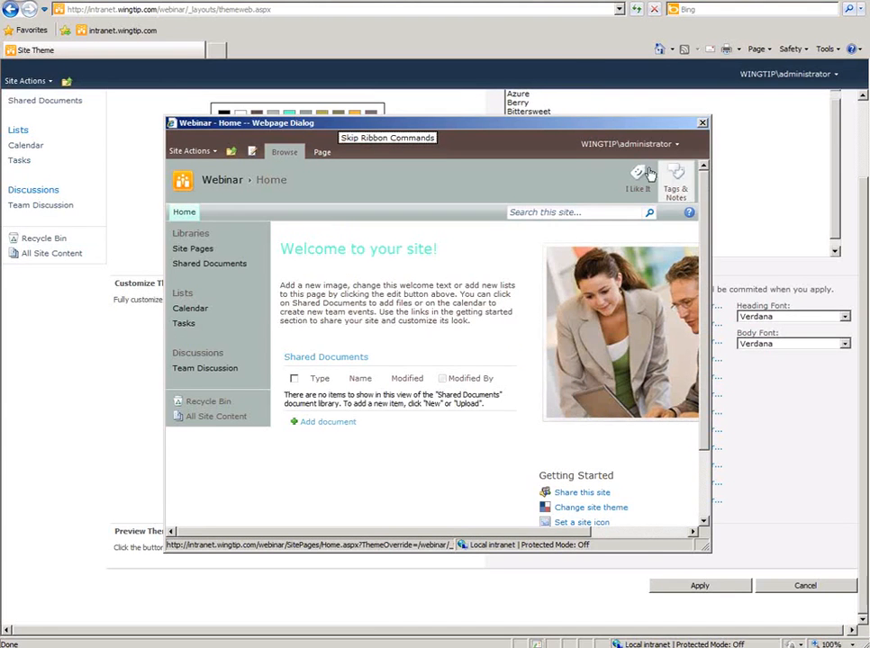
{"action": "left_click_drag", "start_coordinate": [706, 202], "coordinate": [704, 125]}
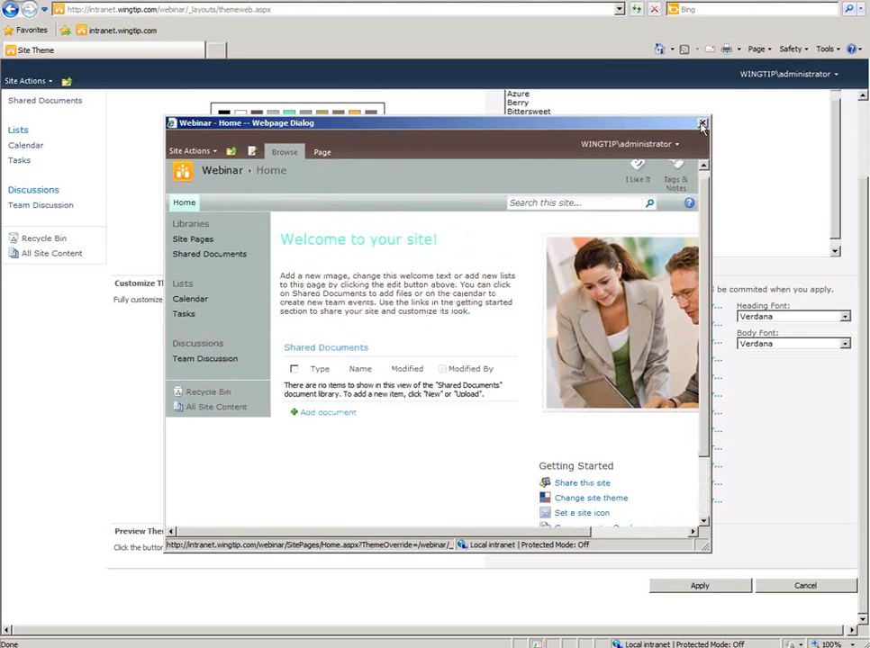
{"action": "left_click", "coordinate": [702, 125]}
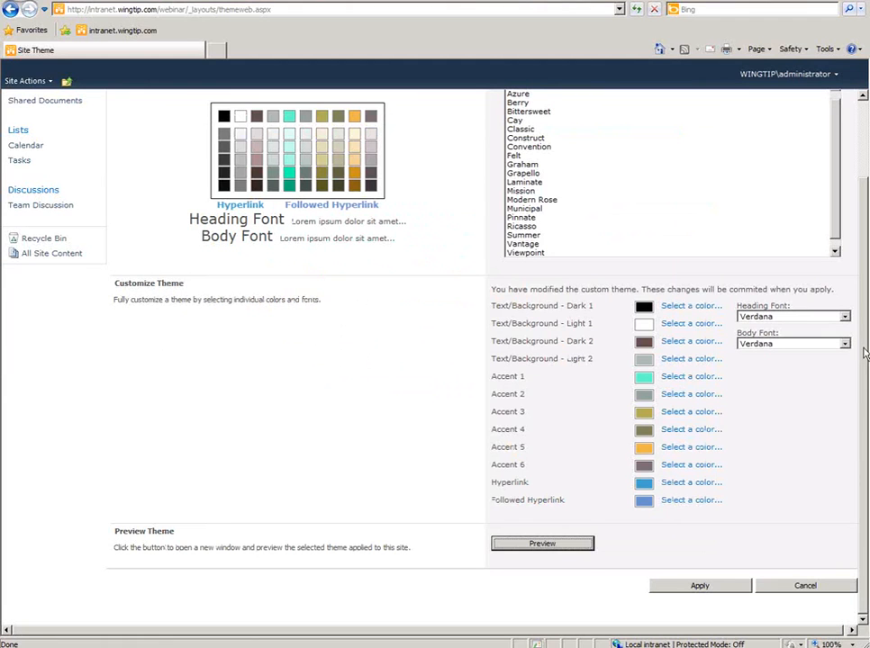
{"action": "left_click", "coordinate": [716, 586]}
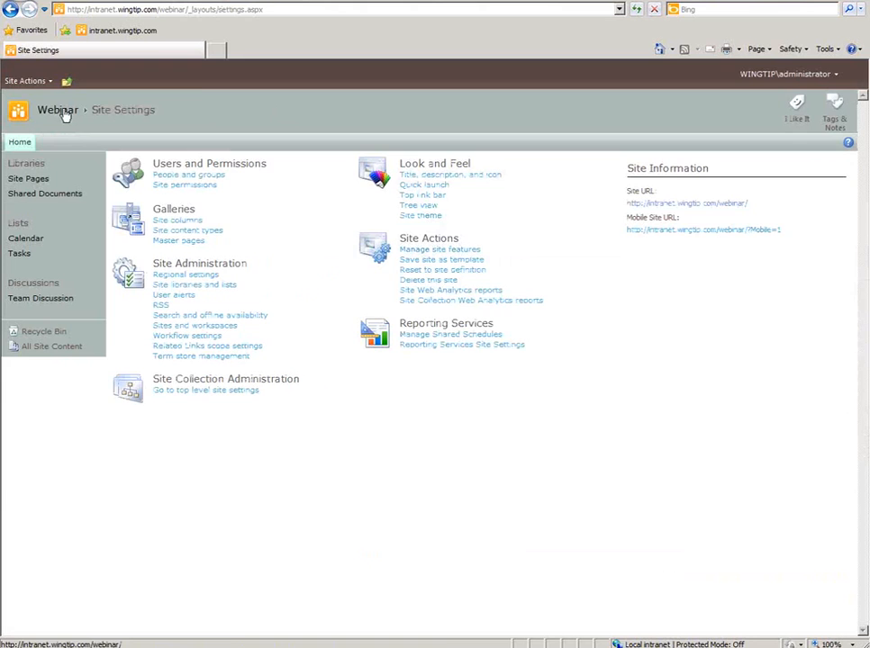
- From the Webinar home page, open 'Set a site icon' and focus the Logo URL box
{"action": "left_click", "coordinate": [59, 111]}
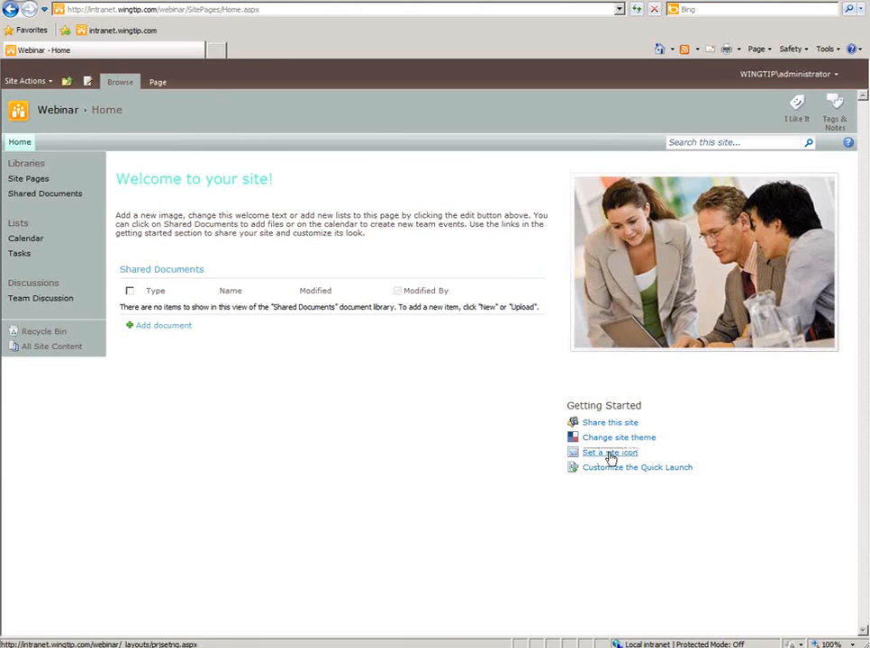
{"action": "left_click", "coordinate": [610, 456]}
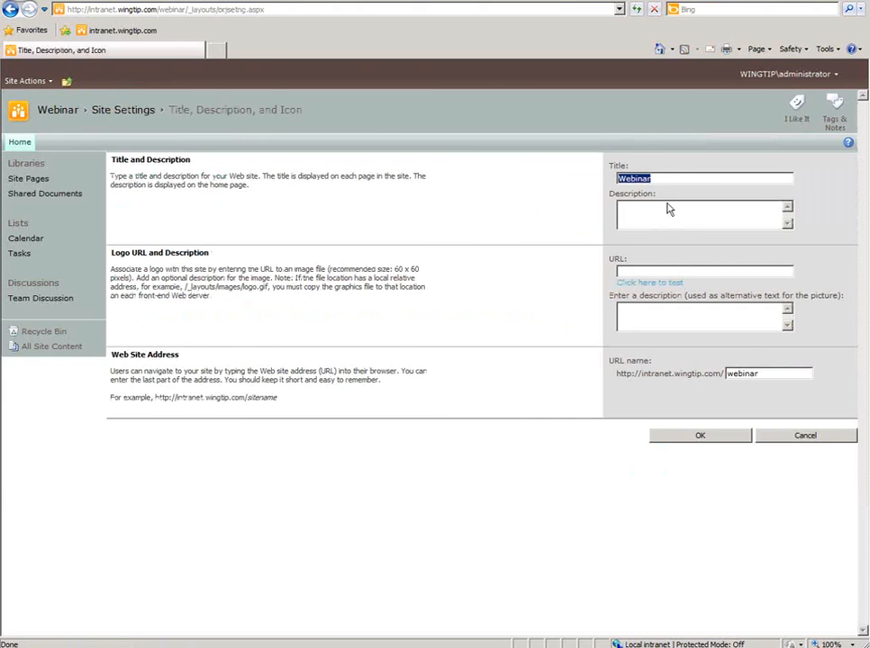
{"action": "left_click", "coordinate": [679, 178]}
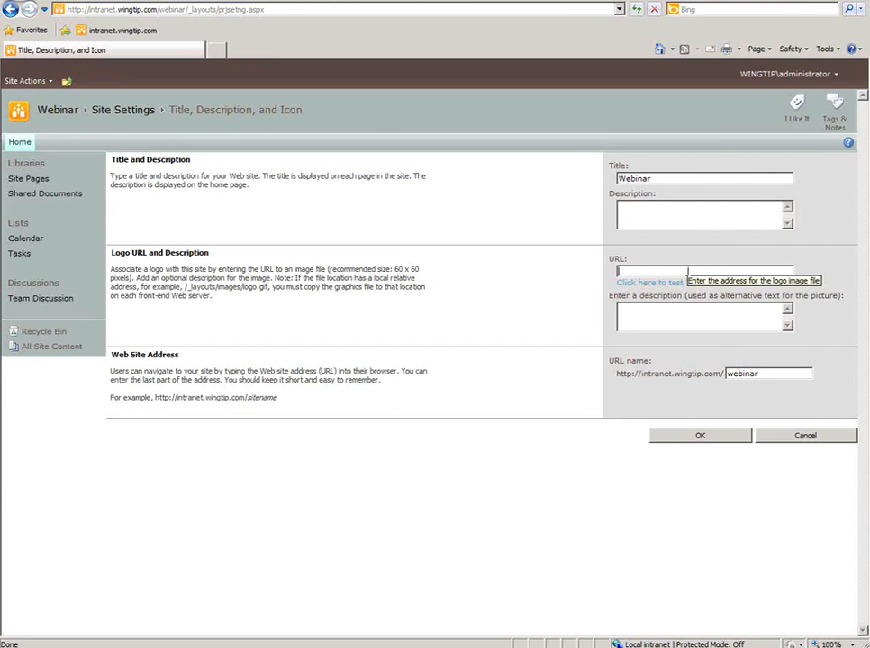
{"action": "left_click", "coordinate": [687, 271]}
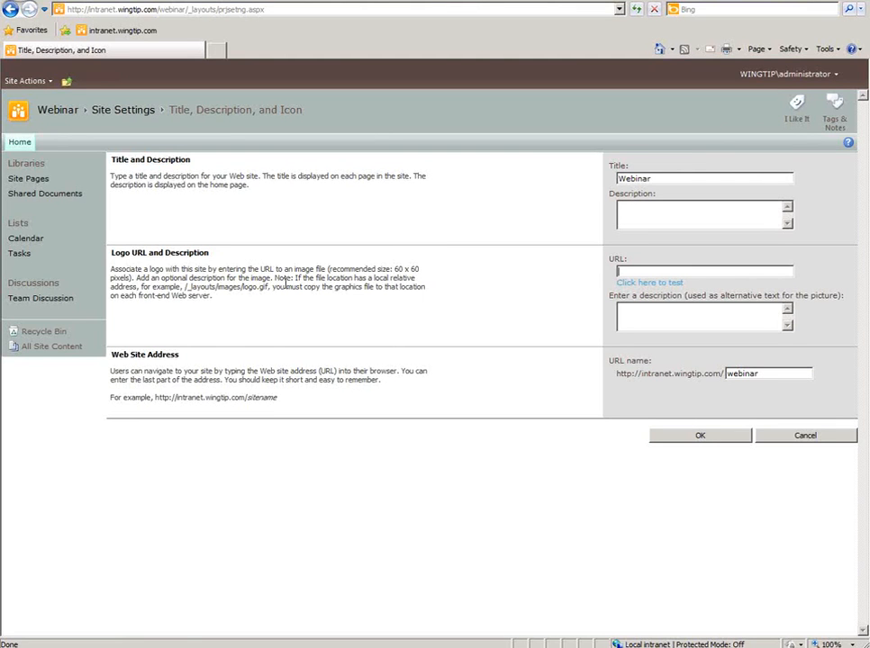
- Upload Adventure Works.jpg from Documents into the Site Assets library
{"action": "left_click", "coordinate": [52, 350]}
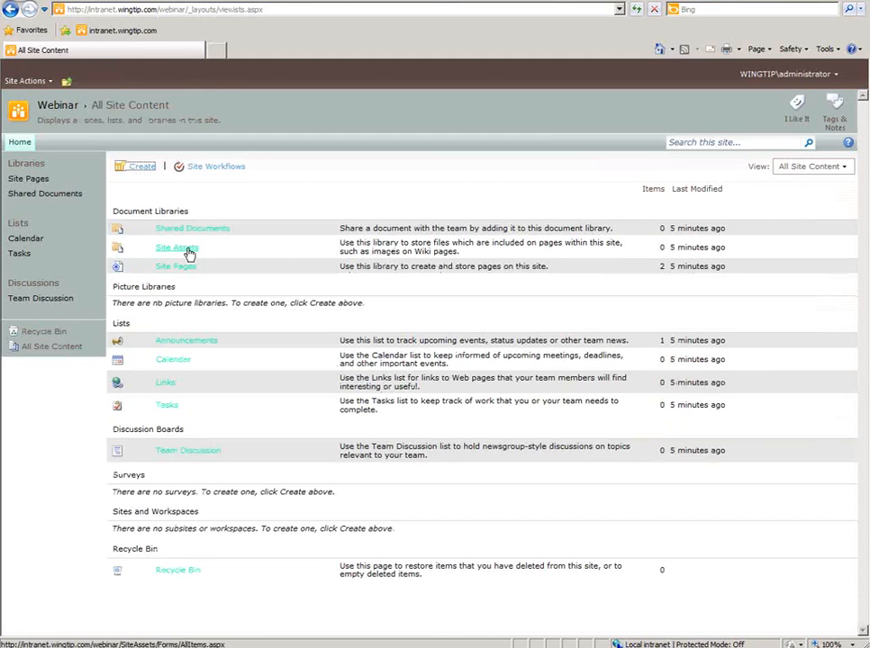
{"action": "left_click", "coordinate": [189, 248]}
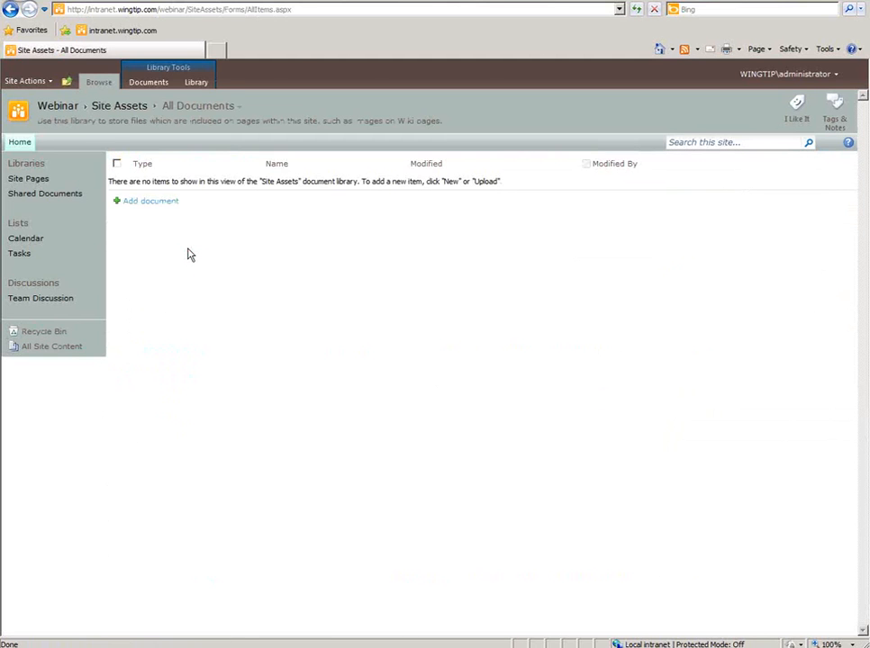
{"action": "left_click", "coordinate": [165, 204]}
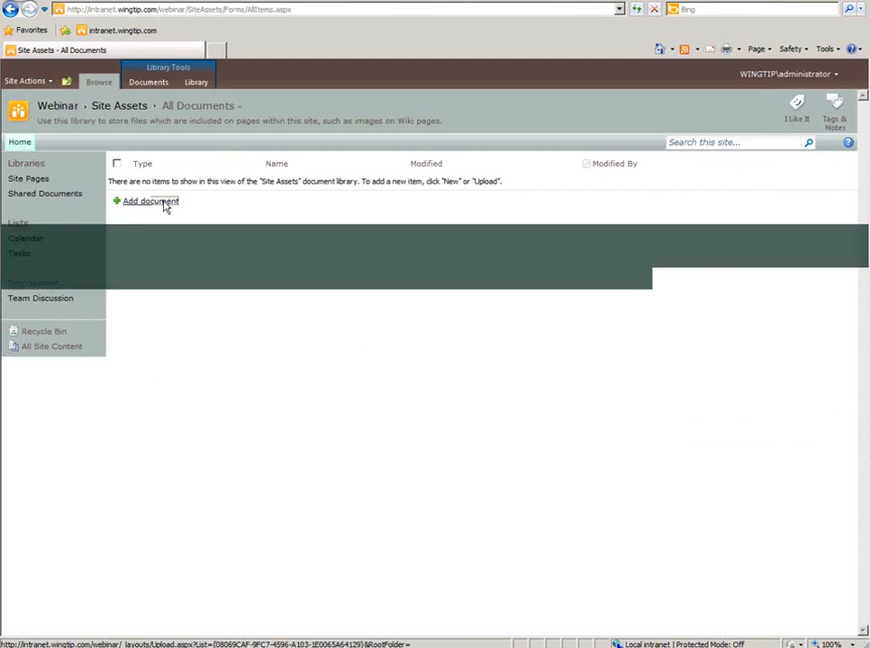
{"action": "left_click", "coordinate": [569, 328]}
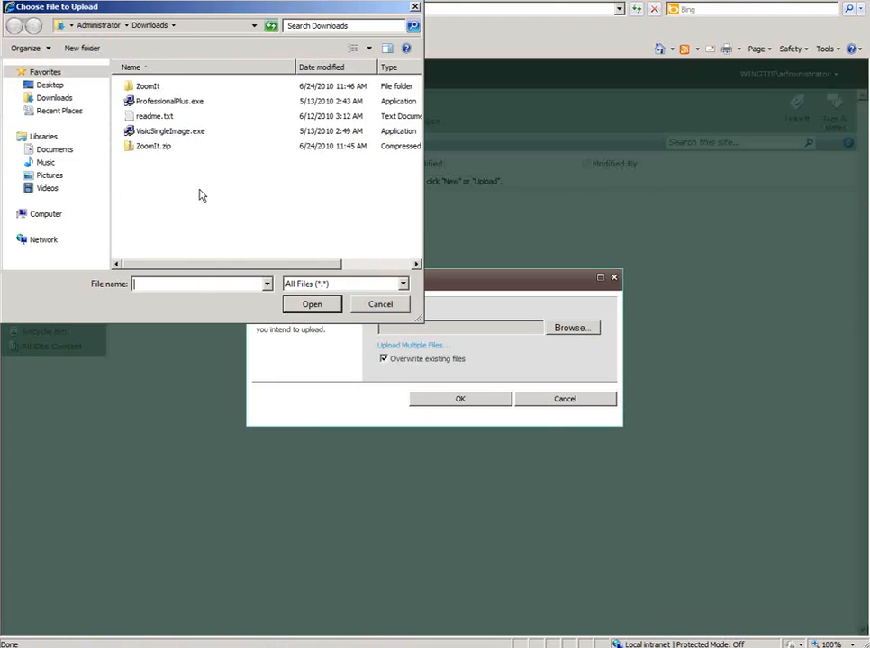
{"action": "left_click", "coordinate": [54, 150]}
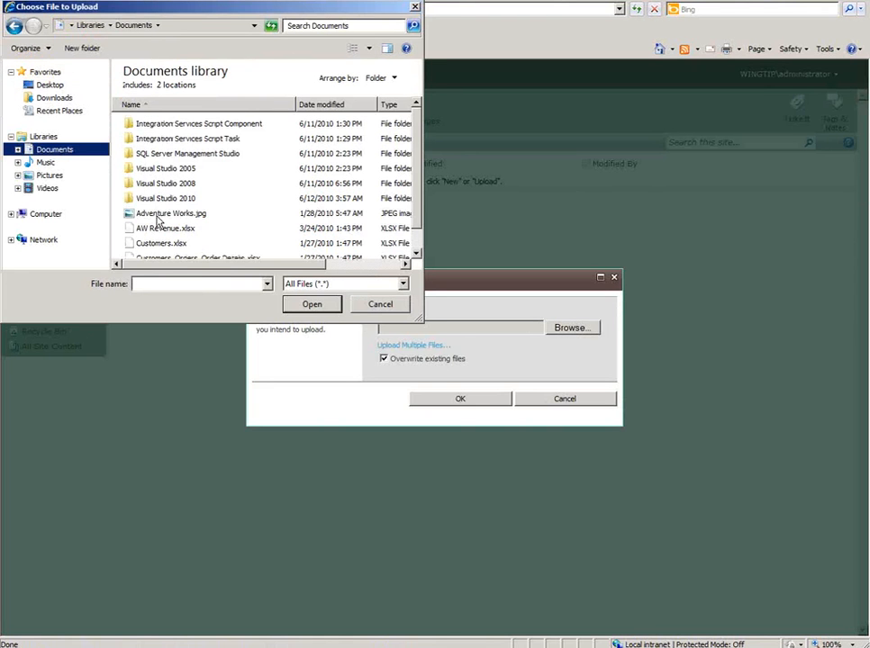
{"action": "left_click", "coordinate": [170, 214]}
{"action": "left_click", "coordinate": [309, 305]}
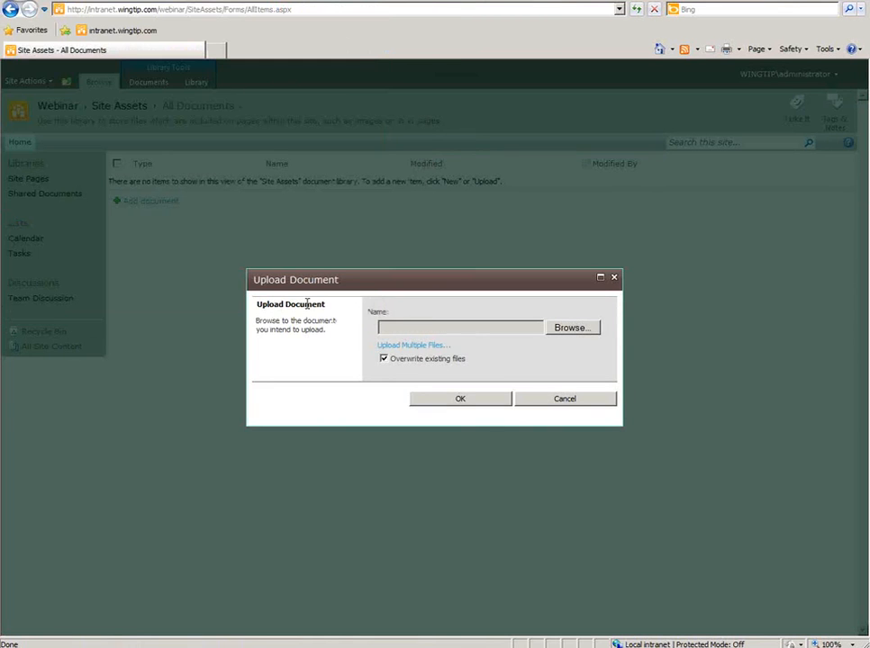
{"action": "left_click", "coordinate": [460, 399]}
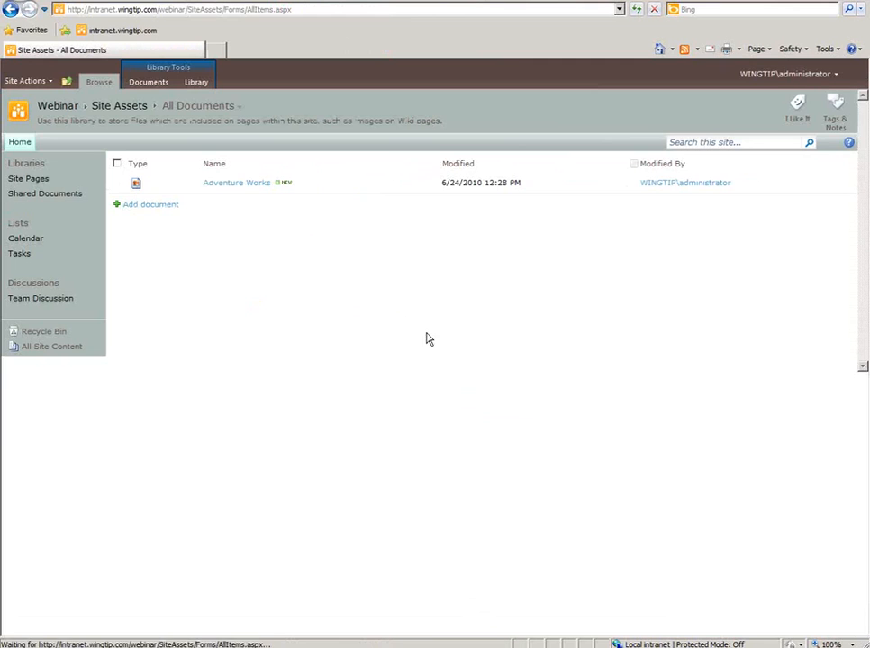
- Open the uploaded image, copy its web address, and return to the Webinar home page
{"action": "left_click", "coordinate": [241, 184]}
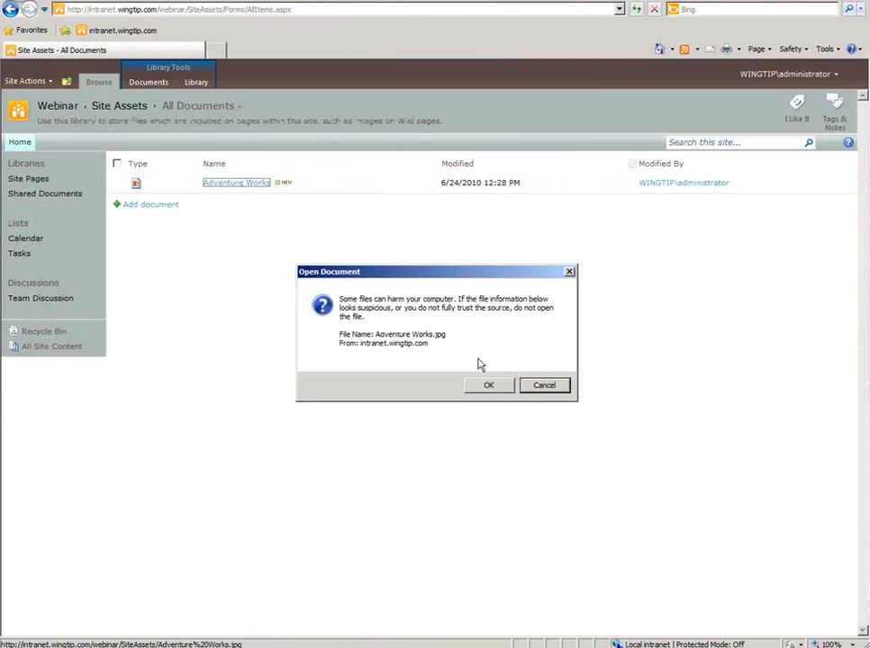
{"action": "left_click", "coordinate": [493, 387]}
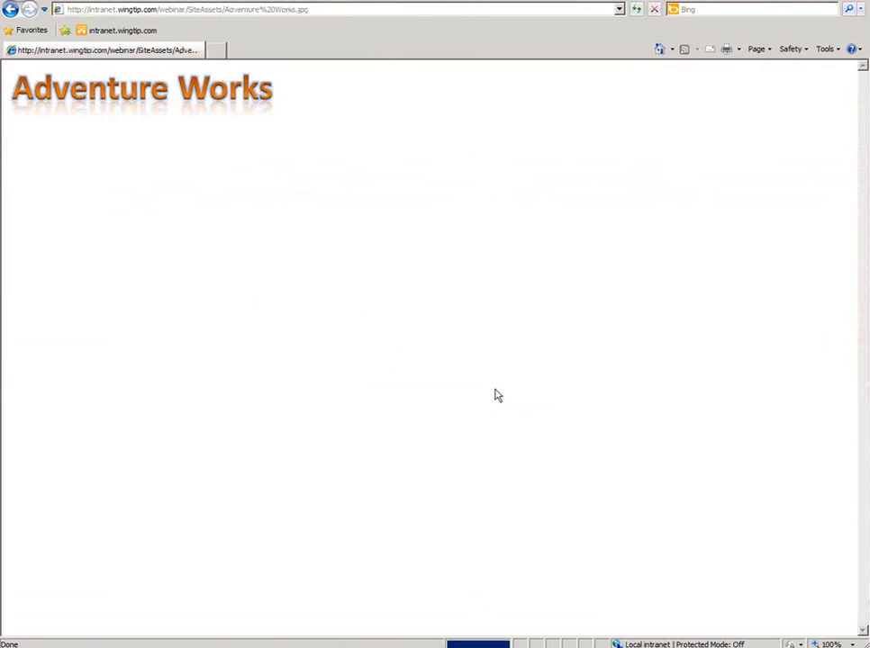
{"action": "left_click", "coordinate": [328, 13]}
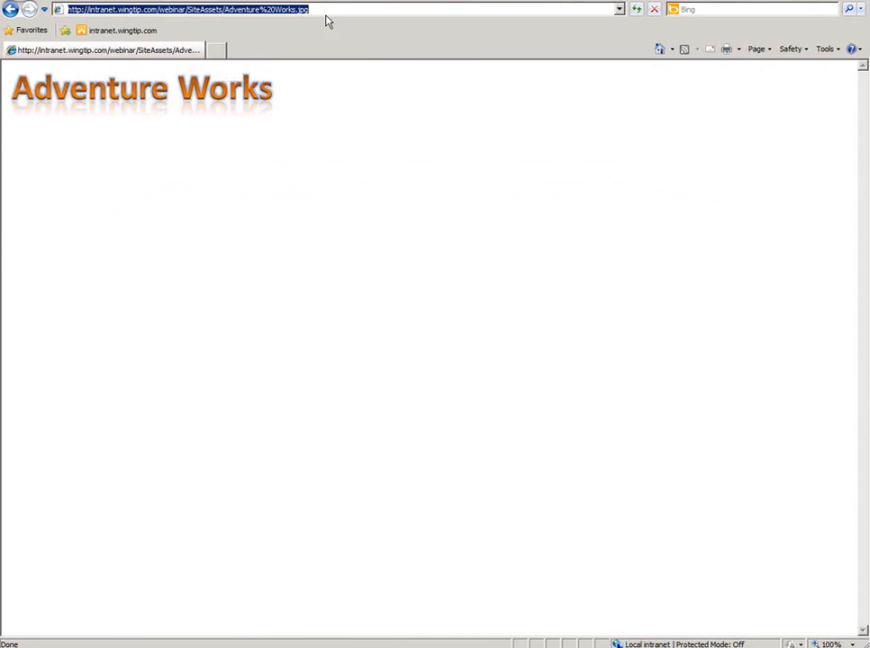
{"action": "left_click", "coordinate": [10, 10]}
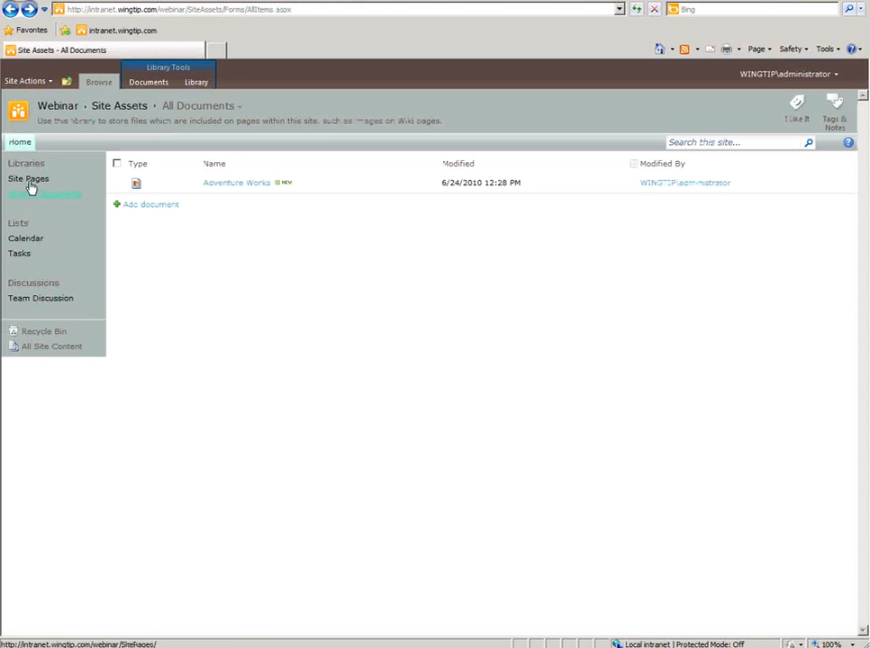
{"action": "left_click", "coordinate": [20, 142]}
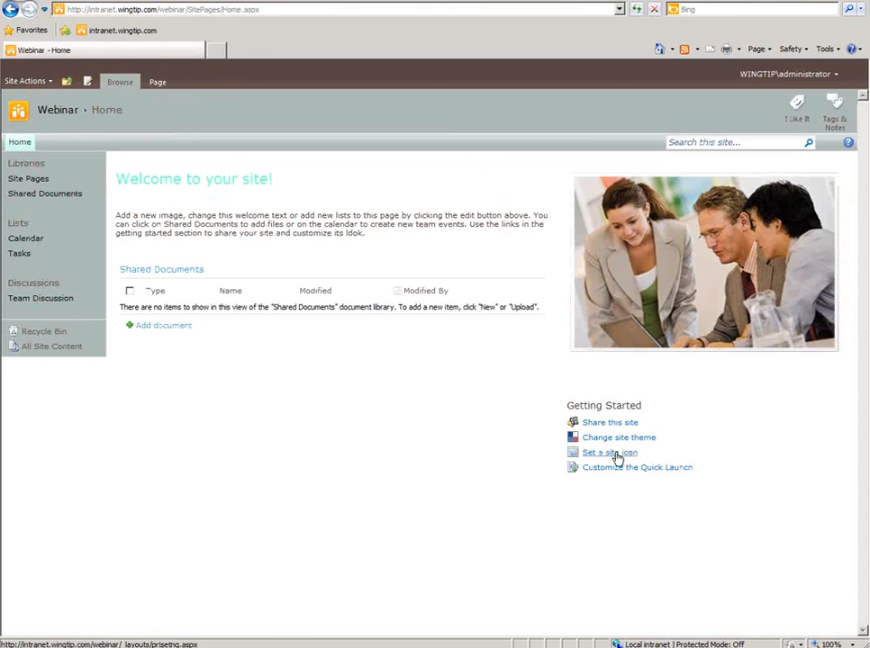
- Paste the Adventure Works image URL as the Webinar site icon, save it, and return home
{"action": "left_click", "coordinate": [625, 455]}
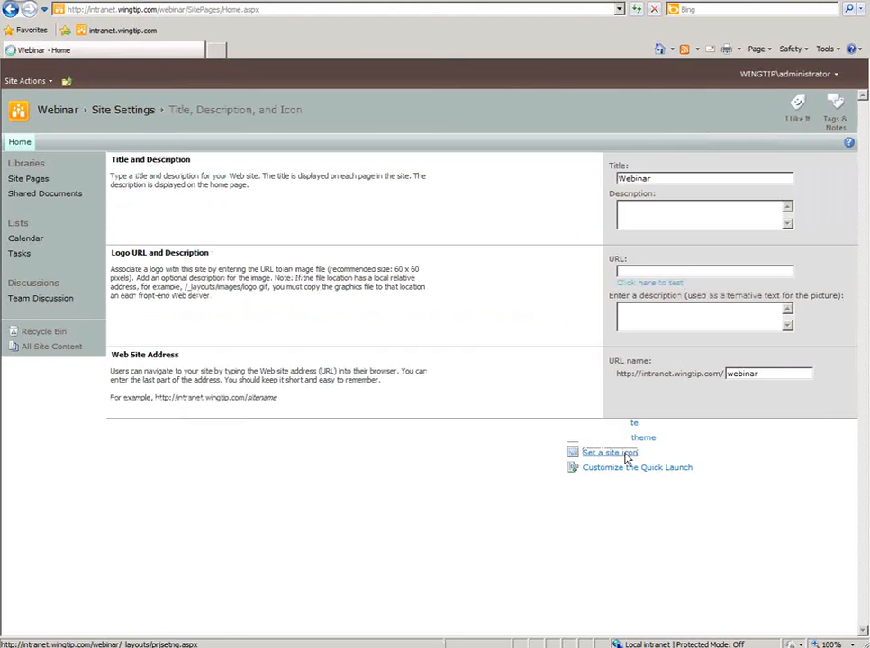
{"action": "left_click", "coordinate": [645, 272]}
{"action": "type", "text": "webinar/SiteAssets/Adventure%20Works.jpg"}
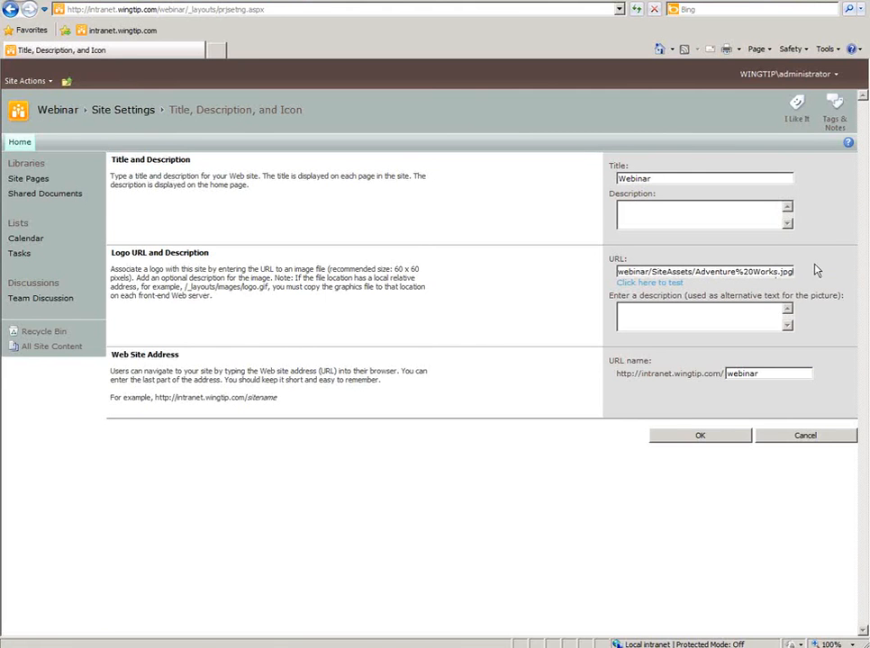
{"action": "left_click", "coordinate": [657, 439]}
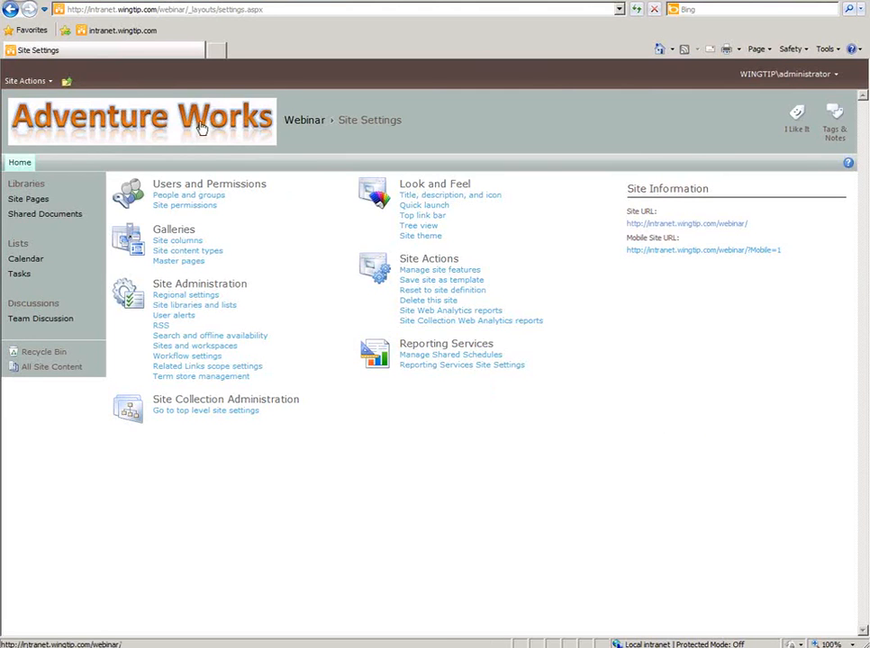
{"action": "left_click", "coordinate": [201, 129]}
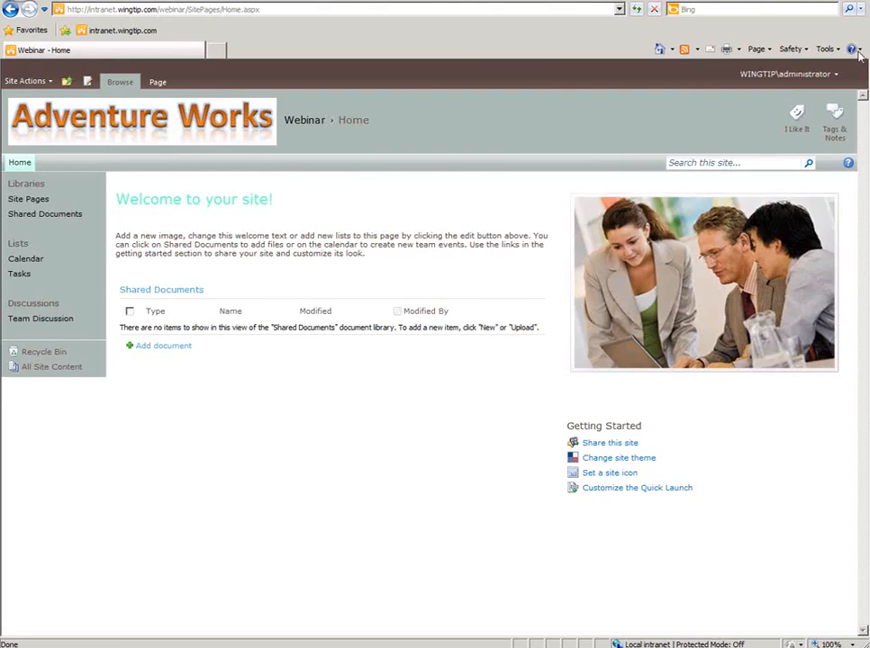
- Switch to PowerPoint to show the 'Create Site Components – Silverlight at work here' slide
{"action": "key", "text": "alt+Tab"}
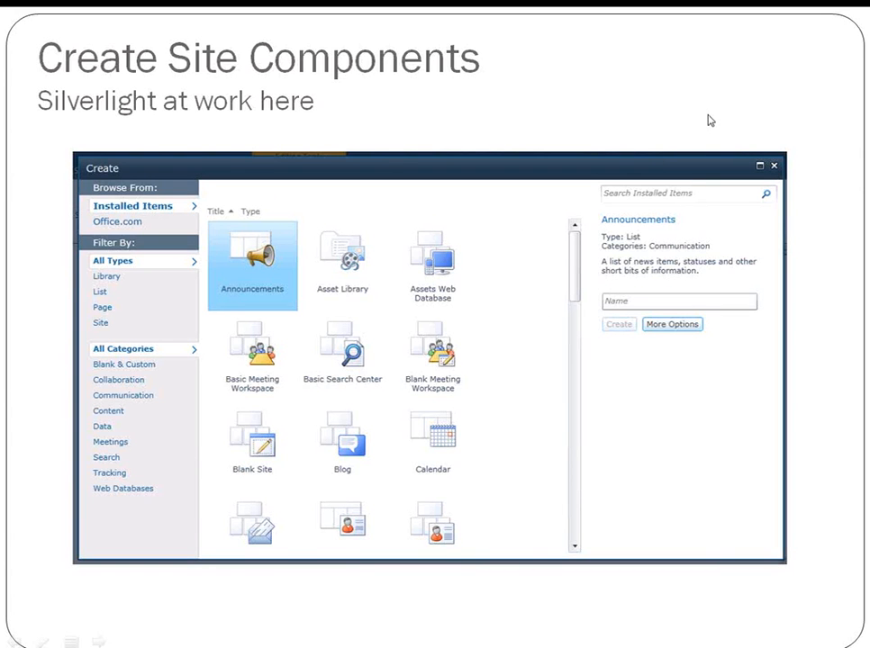
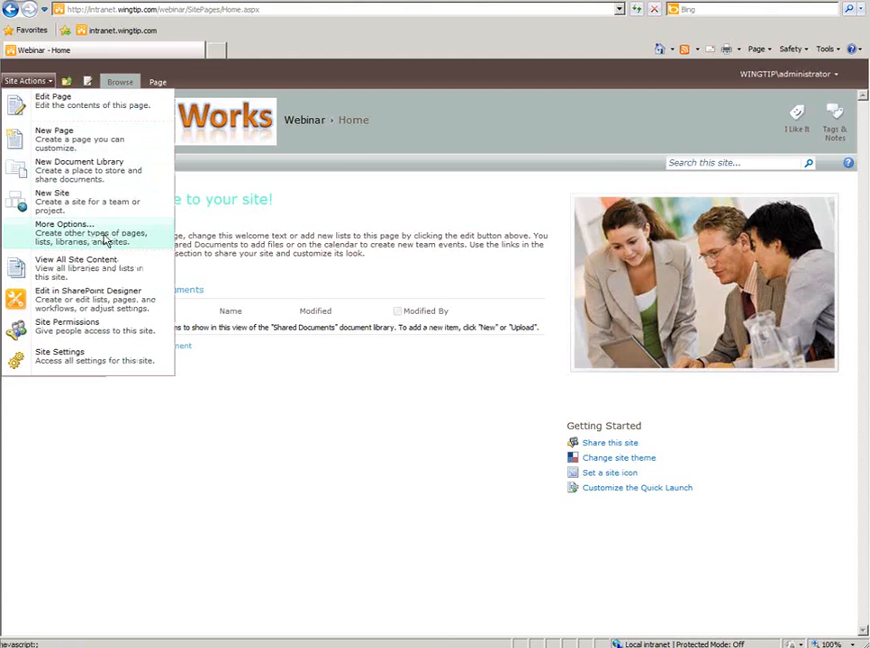
- From More Options, filter to lists and create a Contacts list named 'Contacts'
{"action": "left_click", "coordinate": [105, 236]}
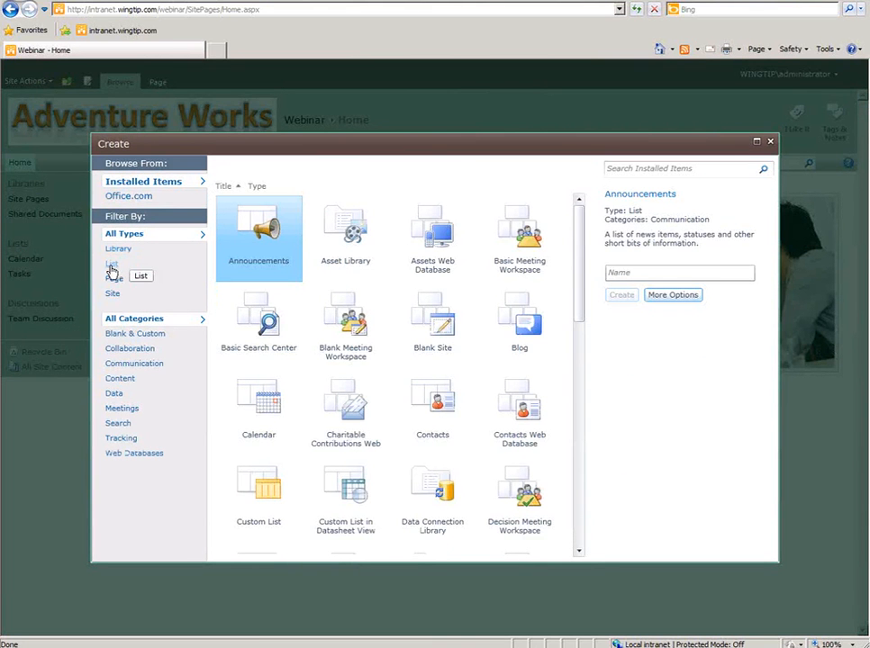
{"action": "left_click", "coordinate": [112, 265]}
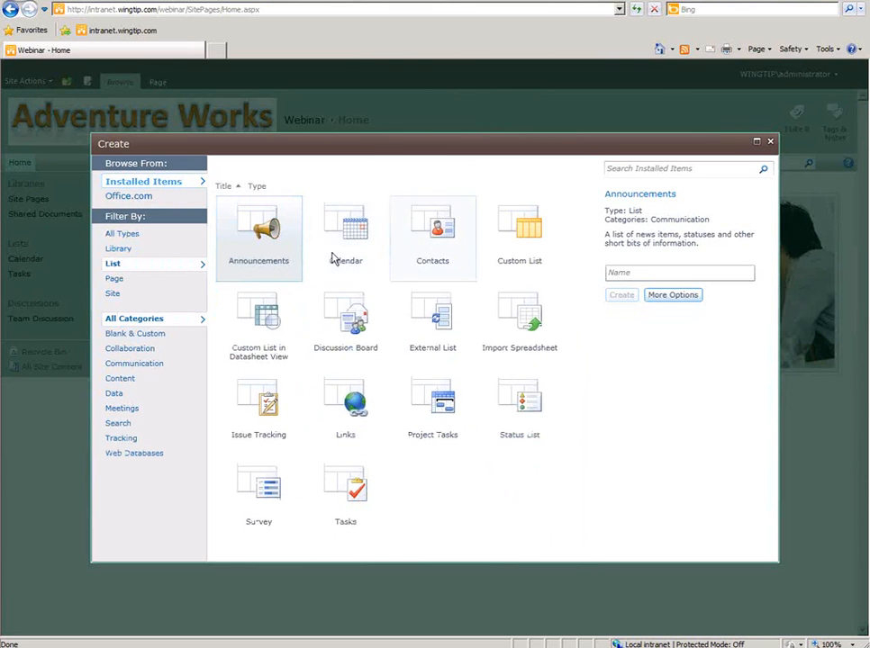
{"action": "left_click", "coordinate": [275, 254]}
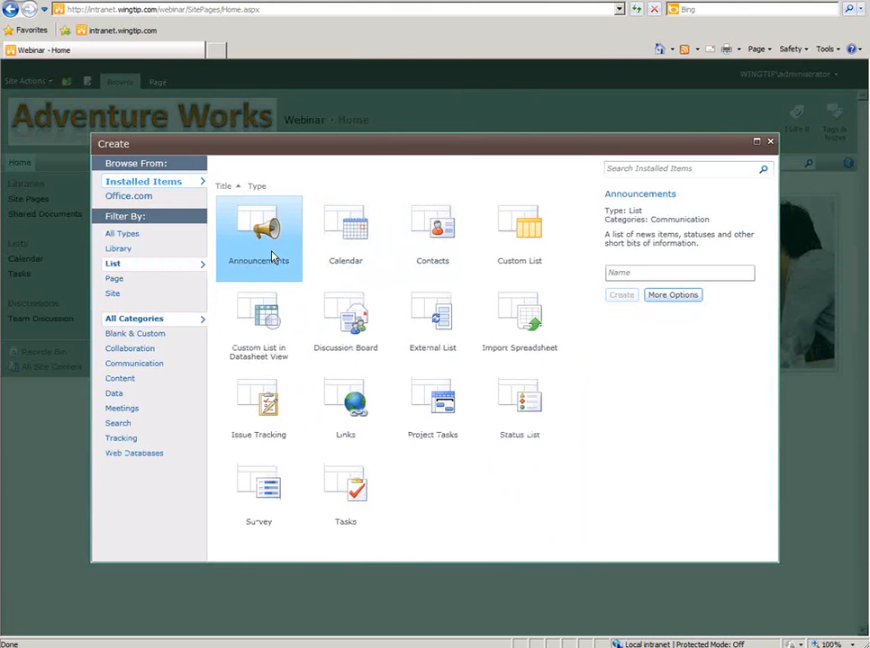
{"action": "left_click", "coordinate": [434, 243]}
{"action": "left_click", "coordinate": [641, 291]}
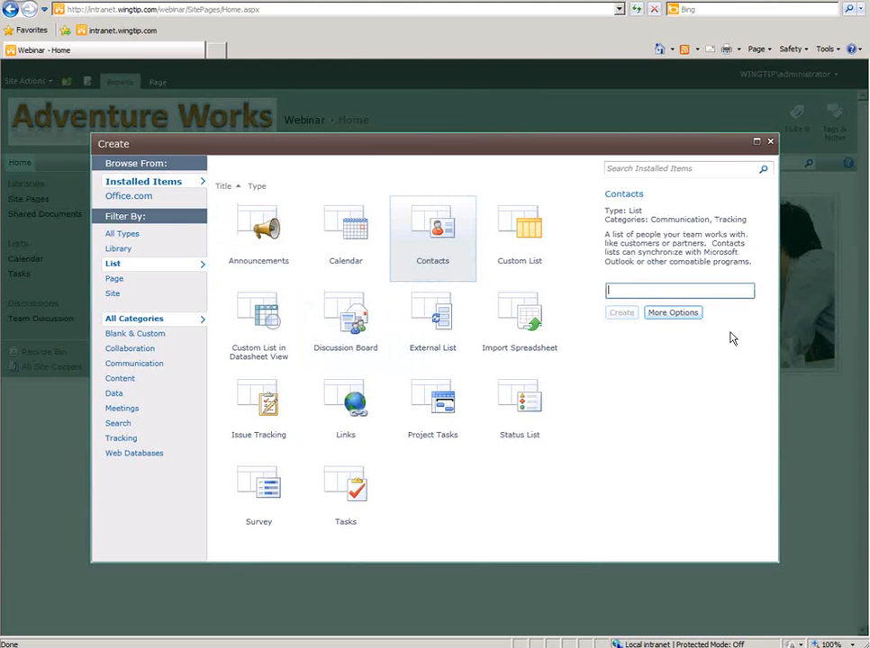
{"action": "type", "text": "Contacts"}
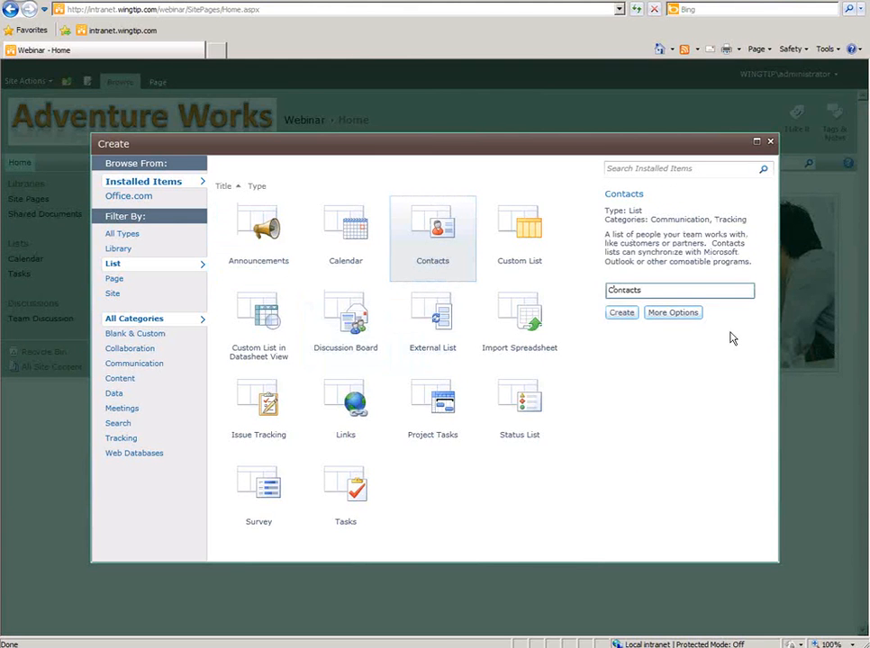
{"action": "left_click", "coordinate": [629, 315]}
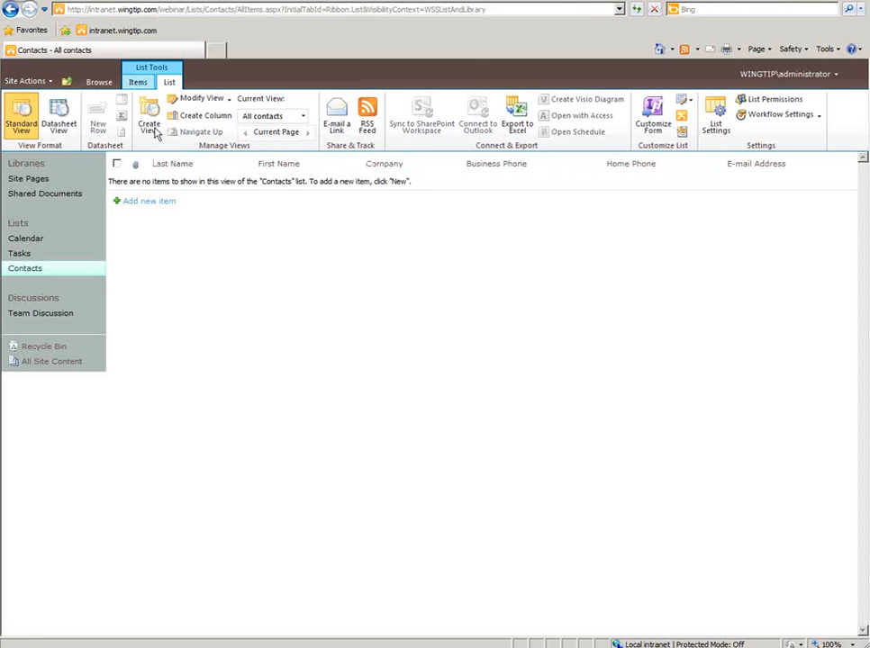
- Begin a contact row in Datasheet view, then close and recover the crashed browser
{"action": "left_click", "coordinate": [60, 126]}
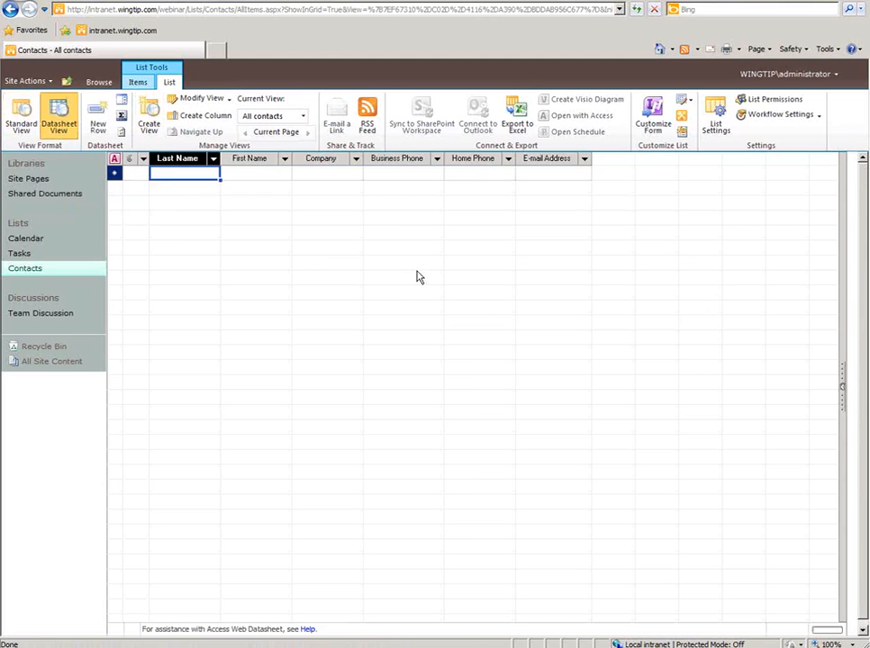
{"action": "type", "text": "REhman"}
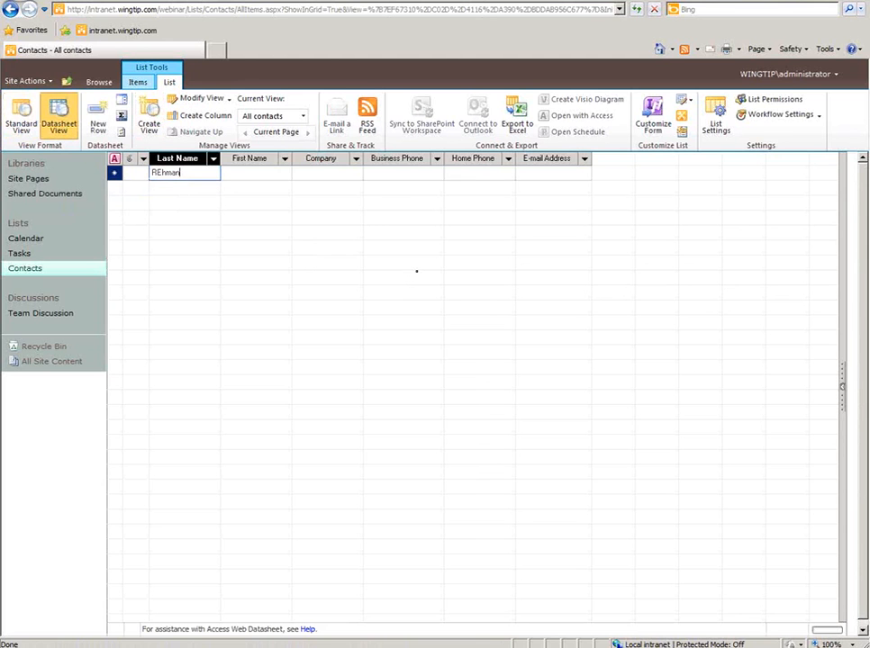
{"action": "key", "text": "BackSpace"}
{"action": "key", "text": "BackSpace"}
{"action": "key", "text": "BackSpace"}
{"action": "key", "text": "BackSpace"}
{"action": "key", "text": "BackSpace"}
{"action": "type", "text": "ehmani"}
{"action": "key", "text": "Tab"}
{"action": "type", "text": "A"}
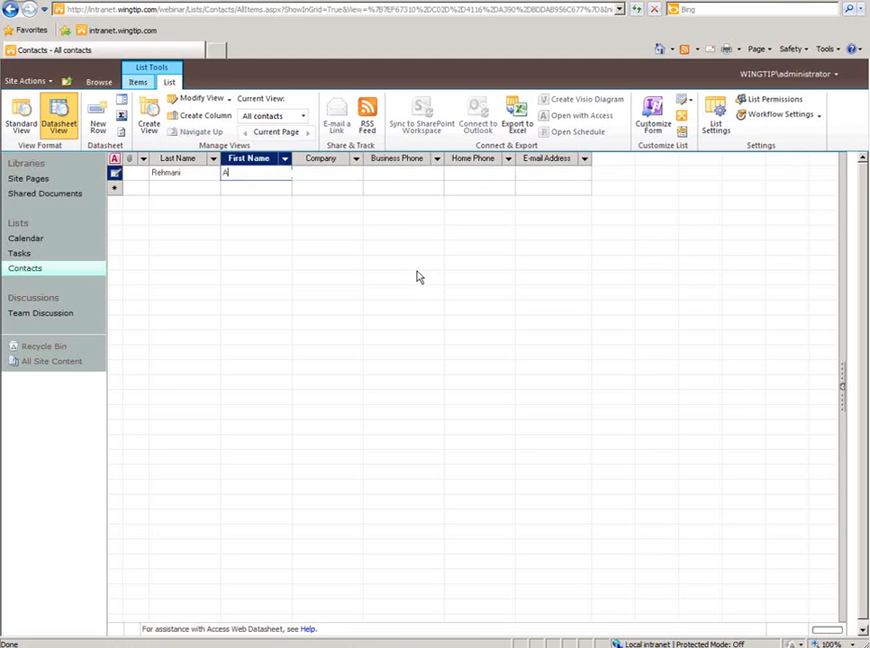
{"action": "type", "text": "sif"}
{"action": "key", "text": "Tab"}
{"action": "type", "text": "Shte"}
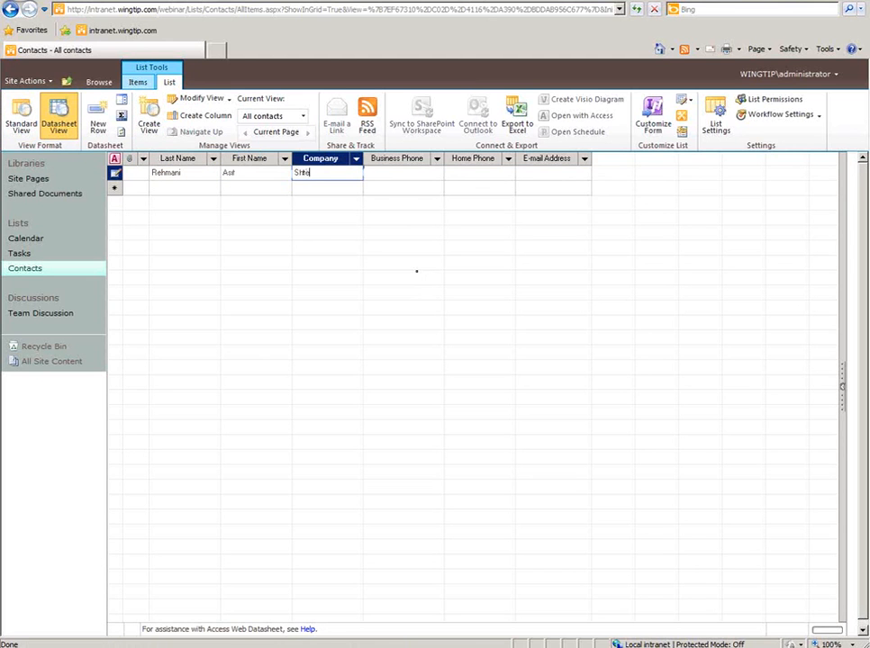
{"action": "type", "text": "arePoint-Videos.com"}
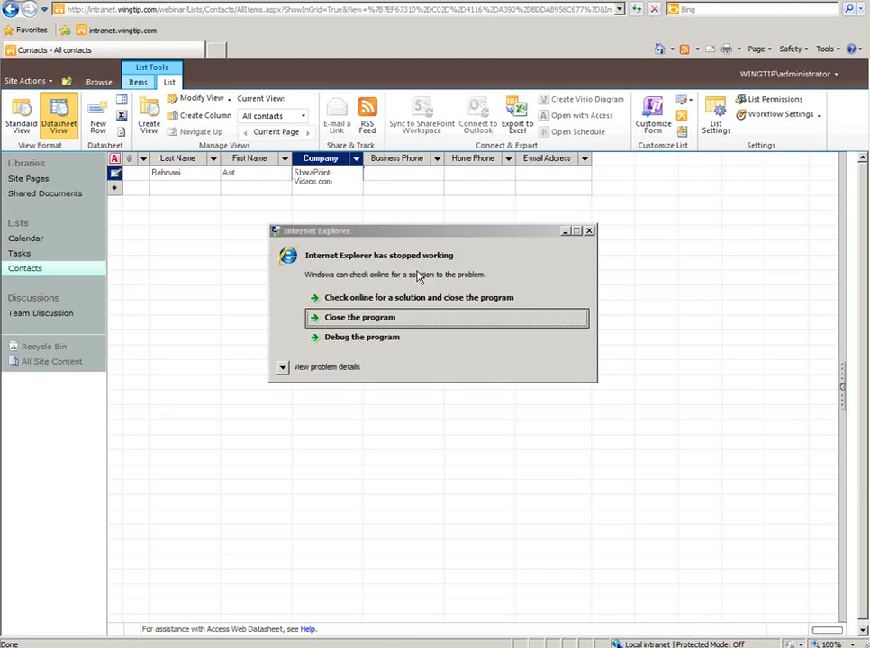
{"action": "left_click", "coordinate": [392, 321]}
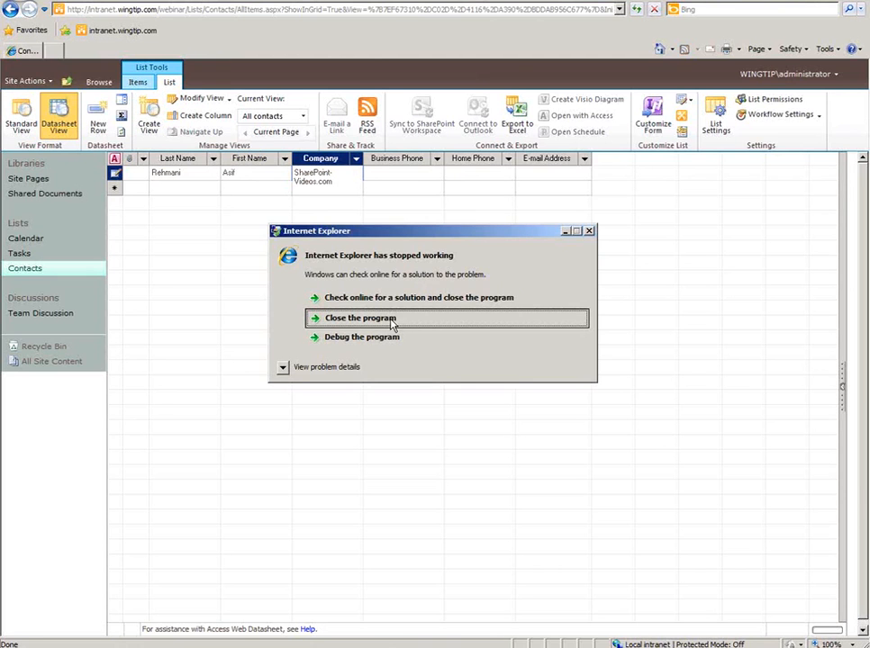
{"action": "left_click", "coordinate": [379, 322]}
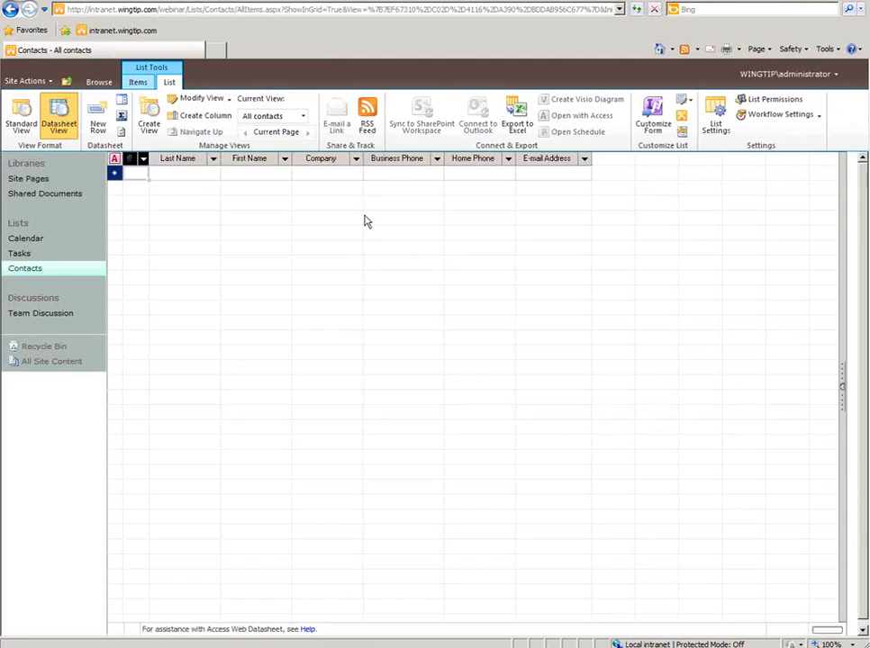
- Enter the contact's last name, first name, company SharePoint-Videos.com and e-mail, then return to Standard view
{"action": "left_click", "coordinate": [190, 175]}
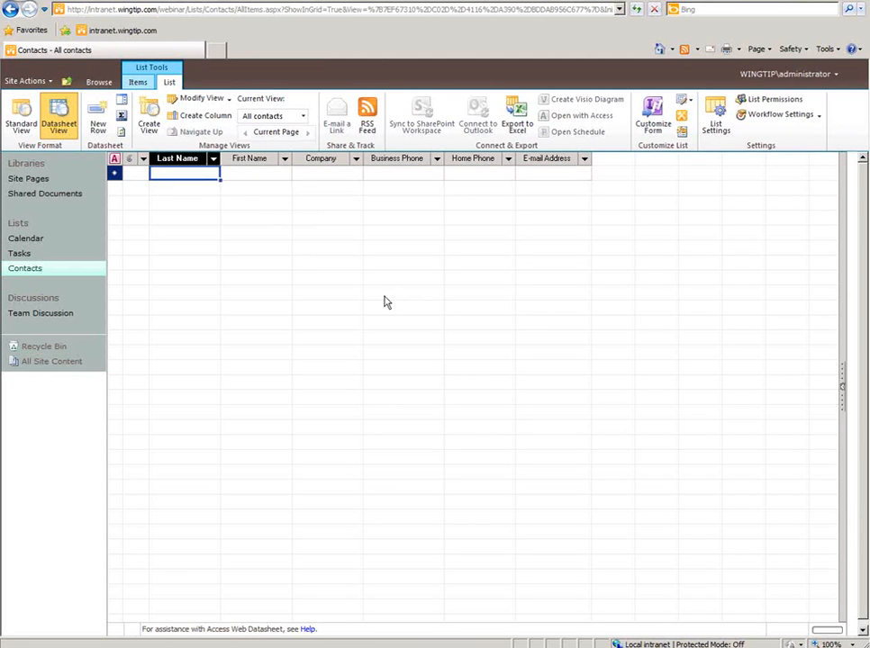
{"action": "type", "text": "PElm"}
{"action": "key", "text": "BackSpace"}
{"action": "key", "text": "BackSpace"}
{"action": "key", "text": "BackSpace"}
{"action": "type", "text": "eh"}
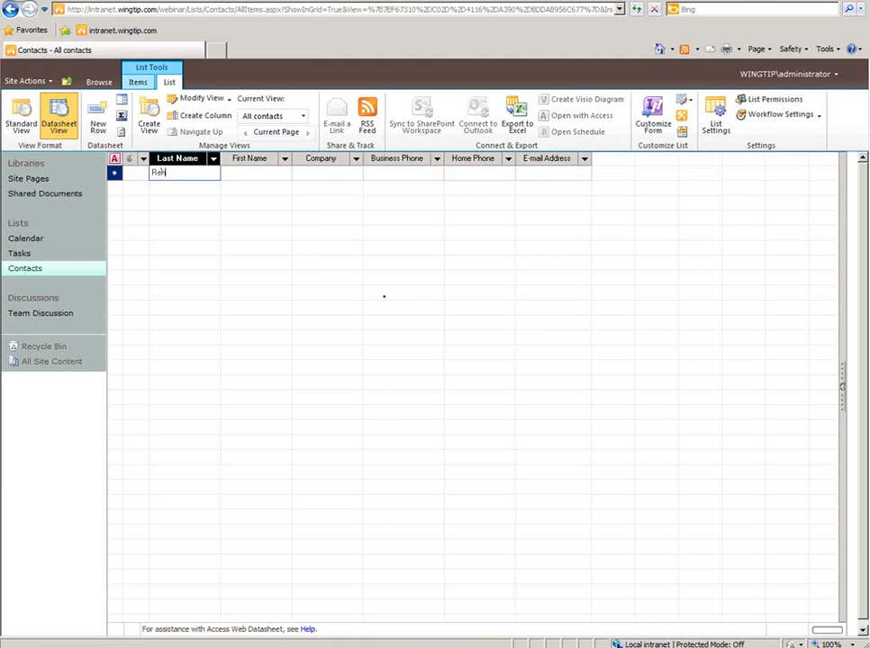
{"action": "type", "text": "mani"}
{"action": "key", "text": "Tab"}
{"action": "type", "text": "Asif"}
{"action": "key", "text": "Tab"}
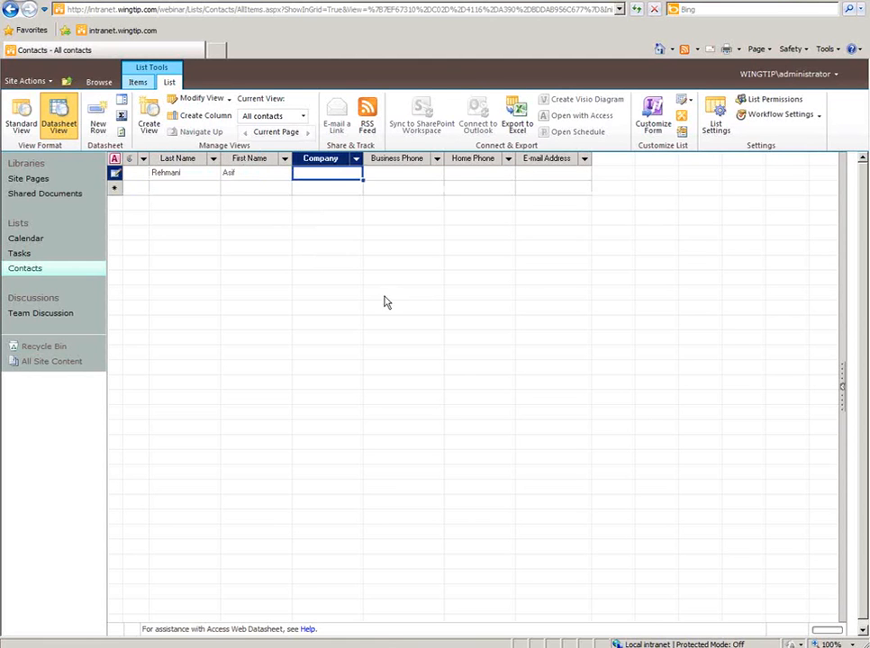
{"action": "type", "text": "SharePoint"}
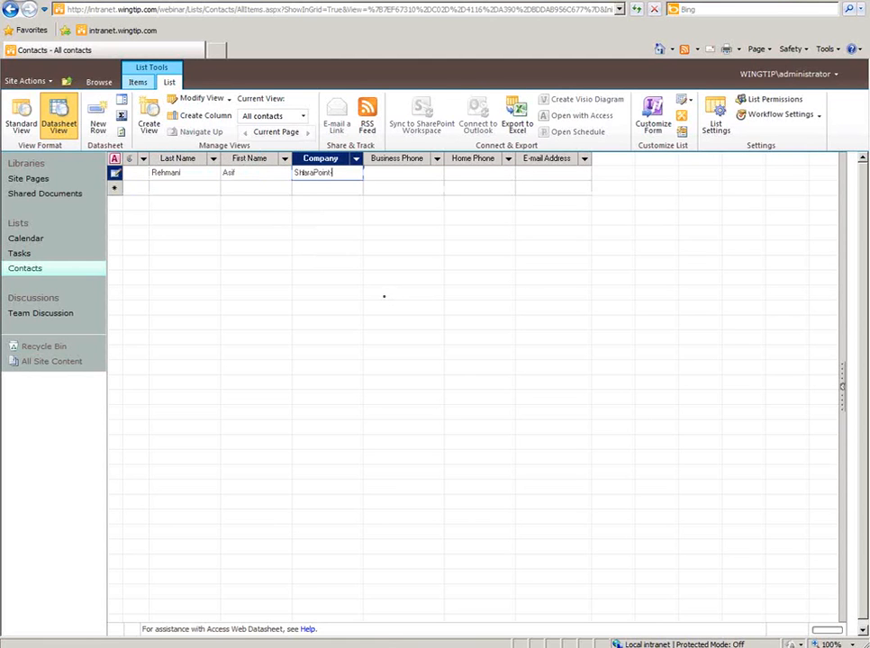
{"action": "type", "text": "-Videos.com"}
{"action": "key", "text": "Tab"}
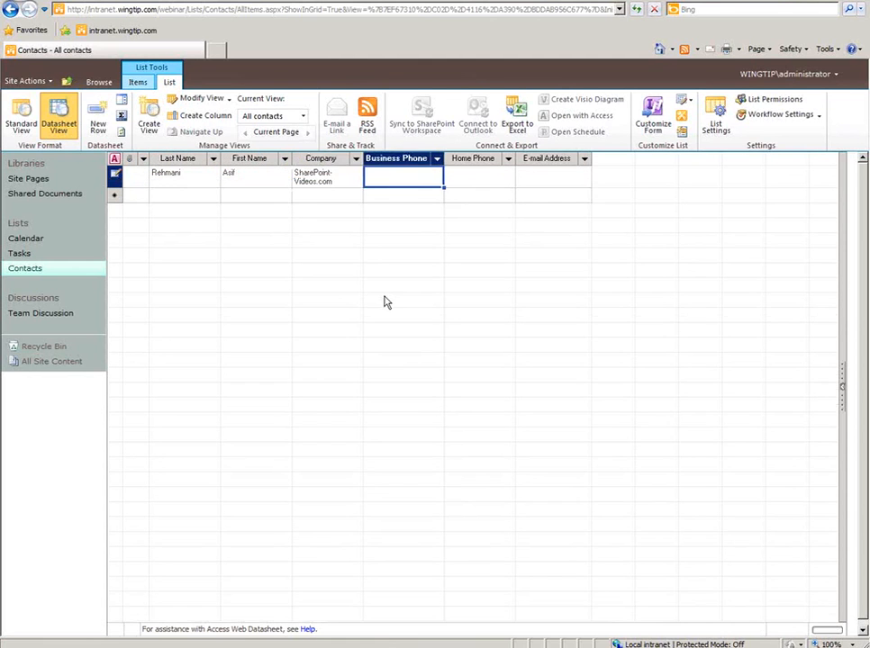
{"action": "key", "text": "Tab"}
{"action": "key", "text": "Tab"}
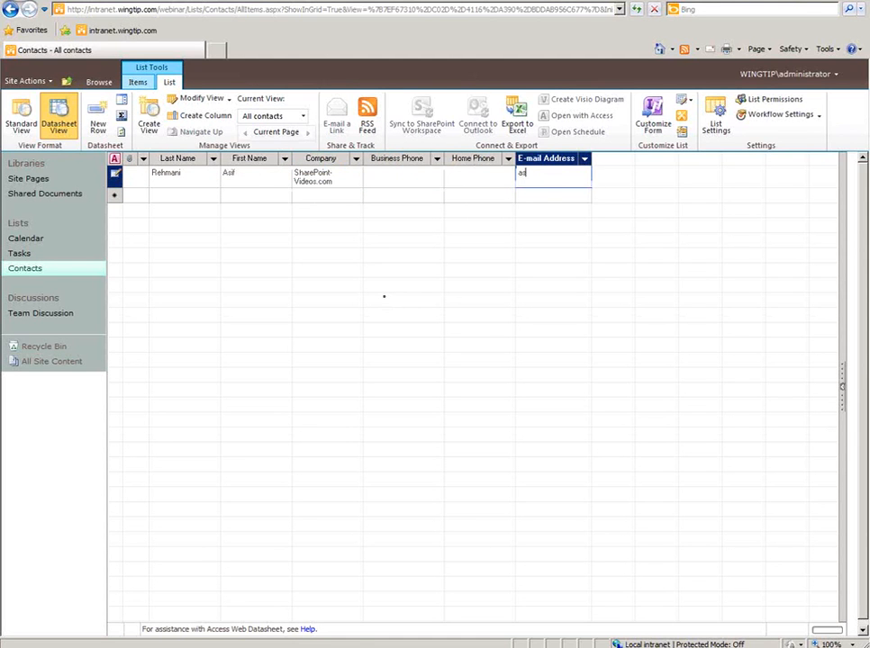
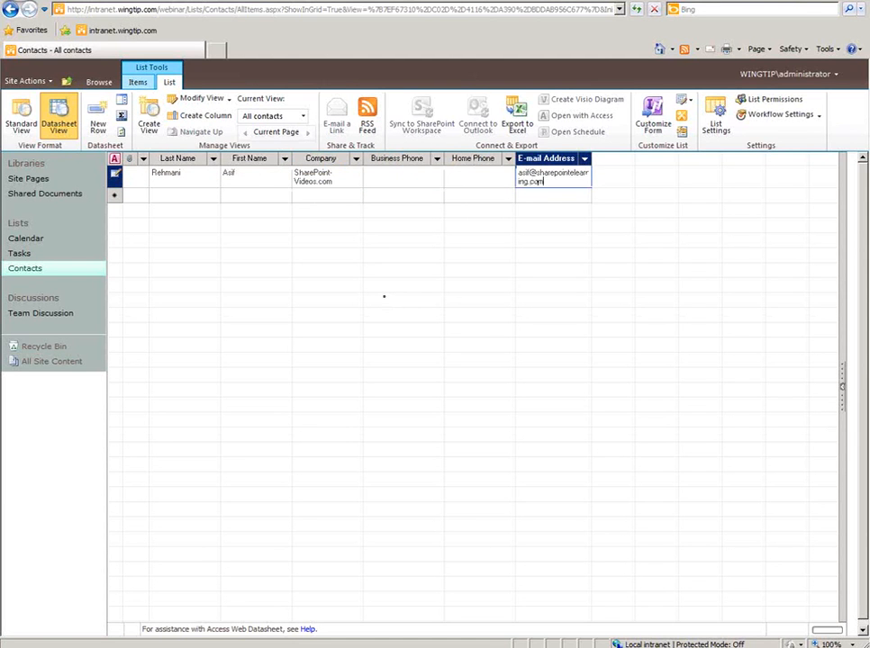
{"action": "key", "text": "Return"}
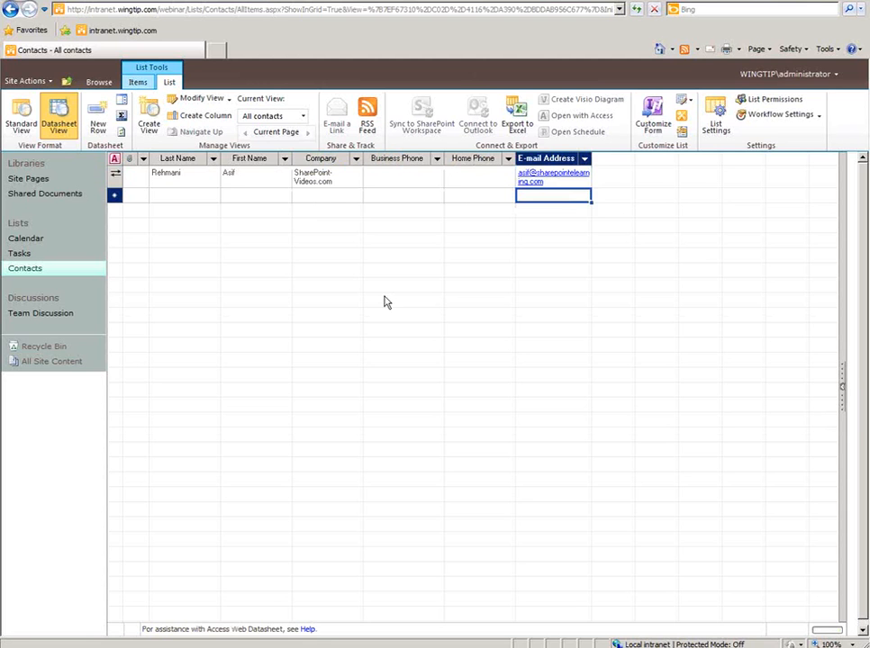
{"action": "left_click", "coordinate": [21, 124]}
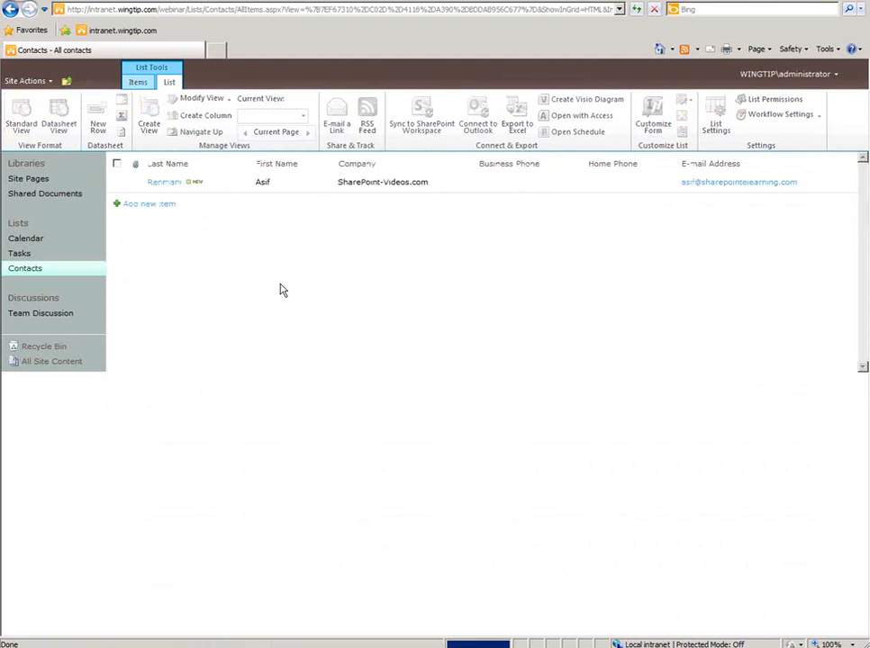
- Add and save a second contact with last name, first name, full name and e-mail
{"action": "left_click", "coordinate": [149, 205]}
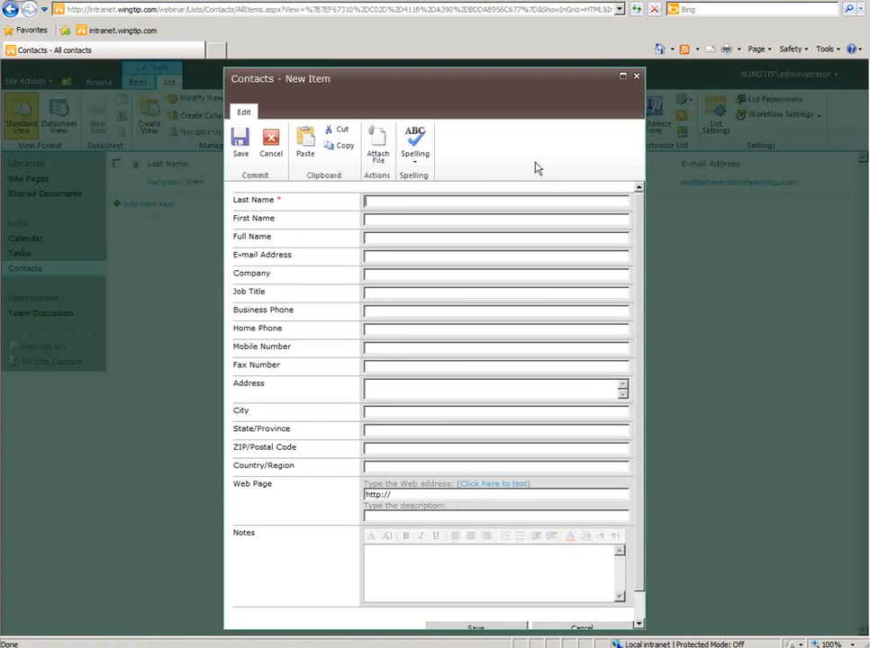
{"action": "type", "text": "Smith"}
{"action": "type", "text": "TimTim Smi"}
{"action": "type", "text": "tim"}
{"action": "type", "text": "@abc.com"}
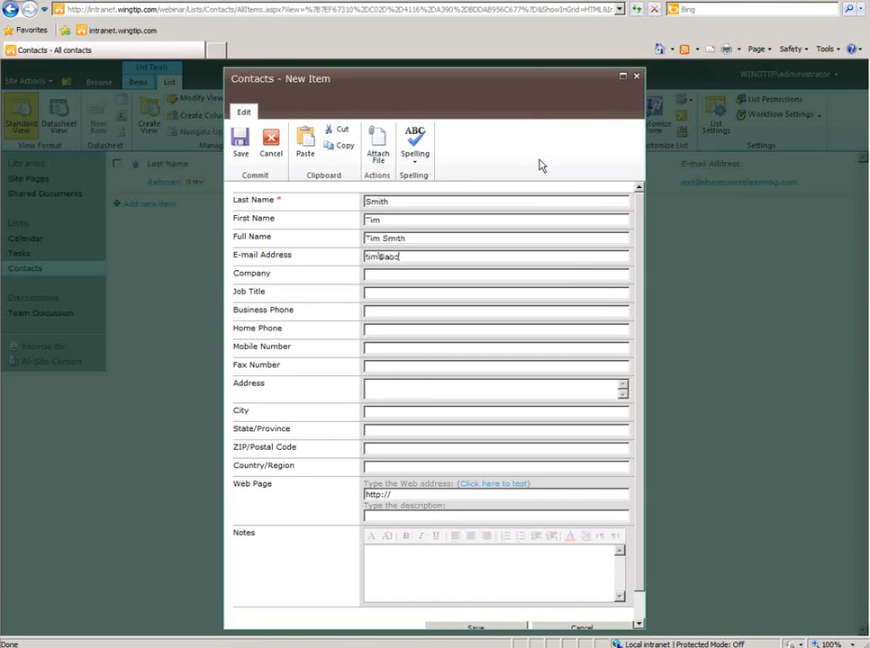
{"action": "left_click", "coordinate": [243, 153]}
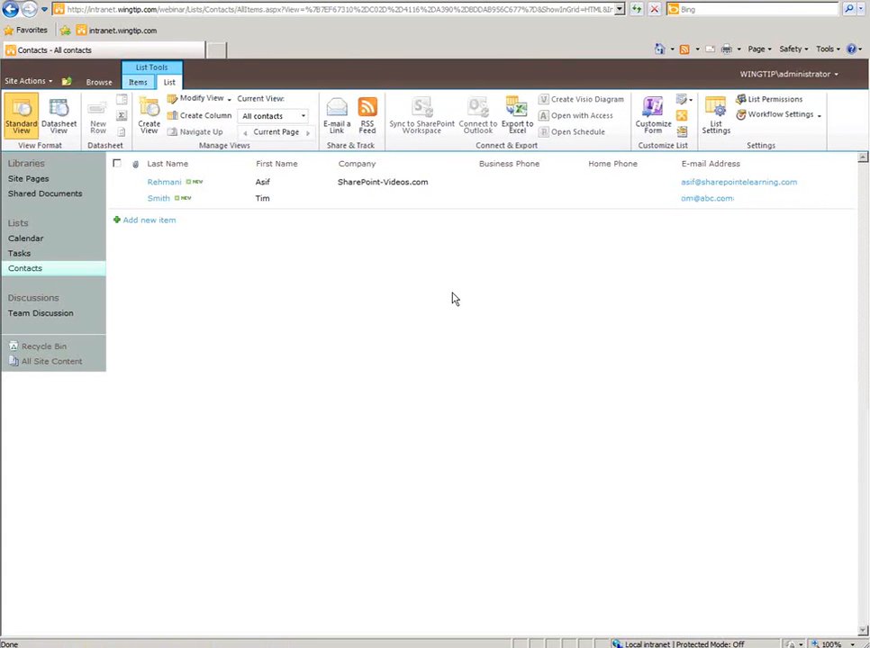
- Select both contacts, show the Items commands, then go to Shared Documents
{"action": "left_click", "coordinate": [116, 183]}
{"action": "left_click", "coordinate": [117, 199]}
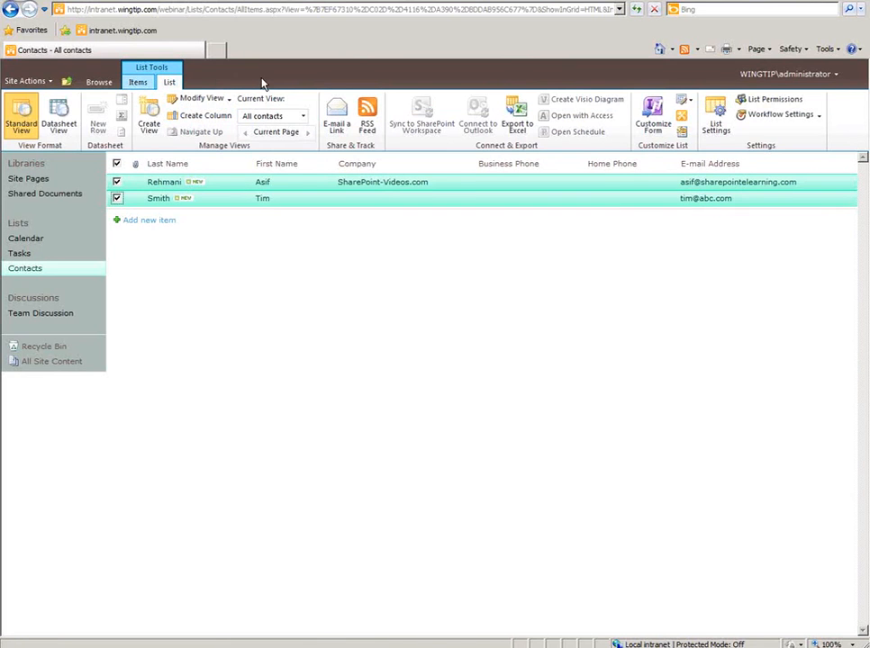
{"action": "left_click", "coordinate": [138, 84]}
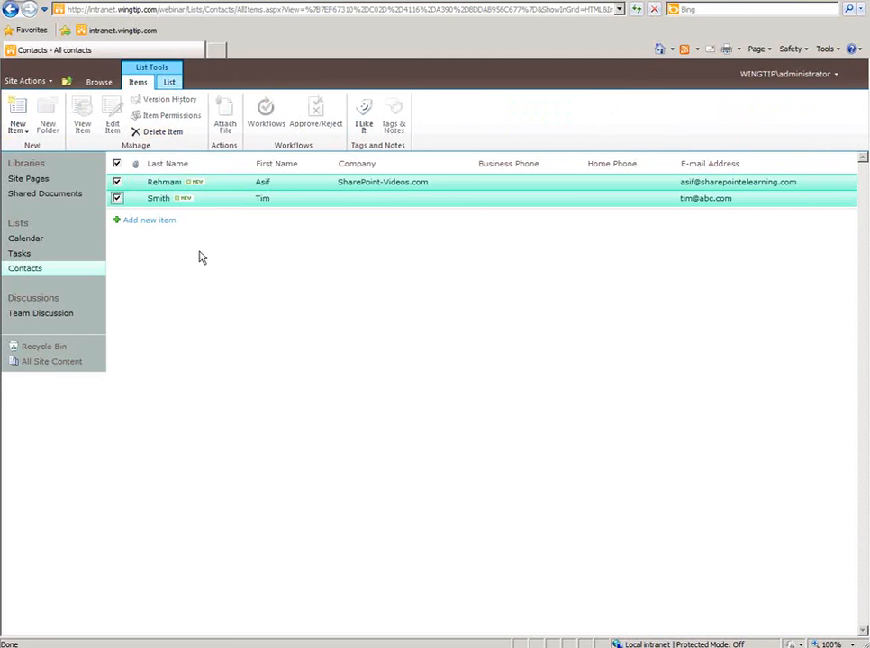
{"action": "left_click", "coordinate": [71, 196]}
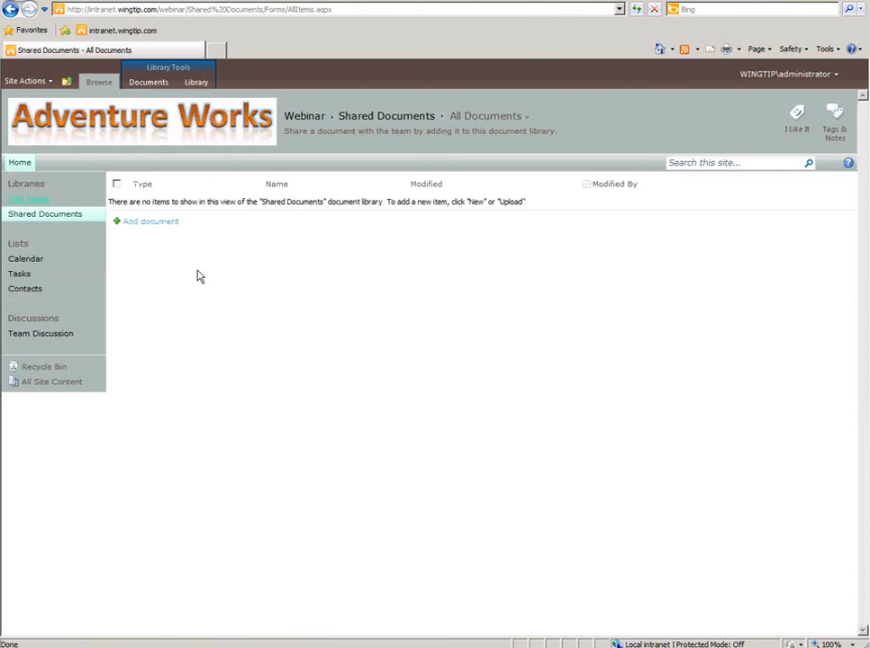
- Drag AW Revenue, Customers, Customers_Orders_Order Details and Departments xlsx files into Upload Multiple Files and upload
{"action": "left_click", "coordinate": [163, 225]}
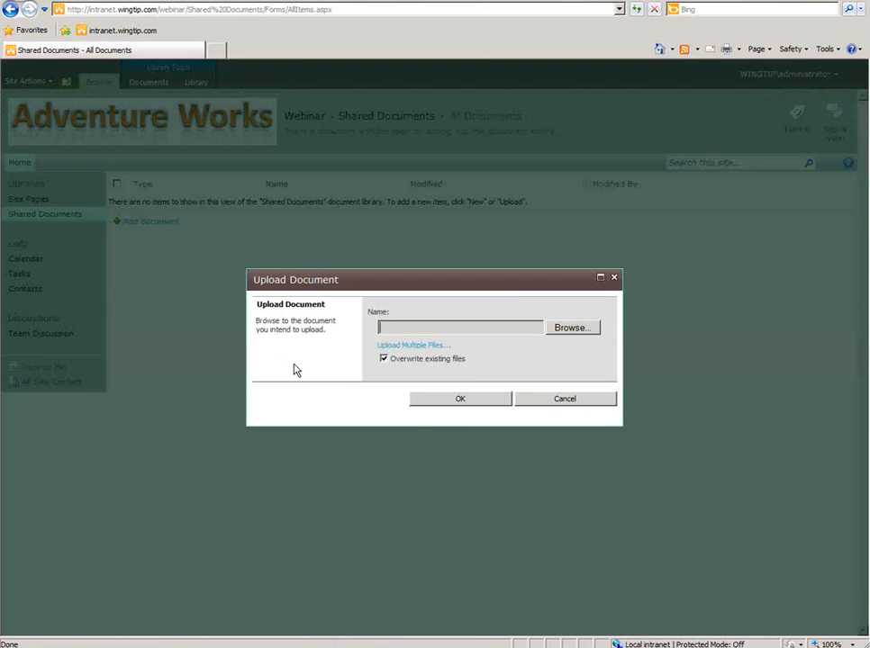
{"action": "left_click", "coordinate": [421, 350]}
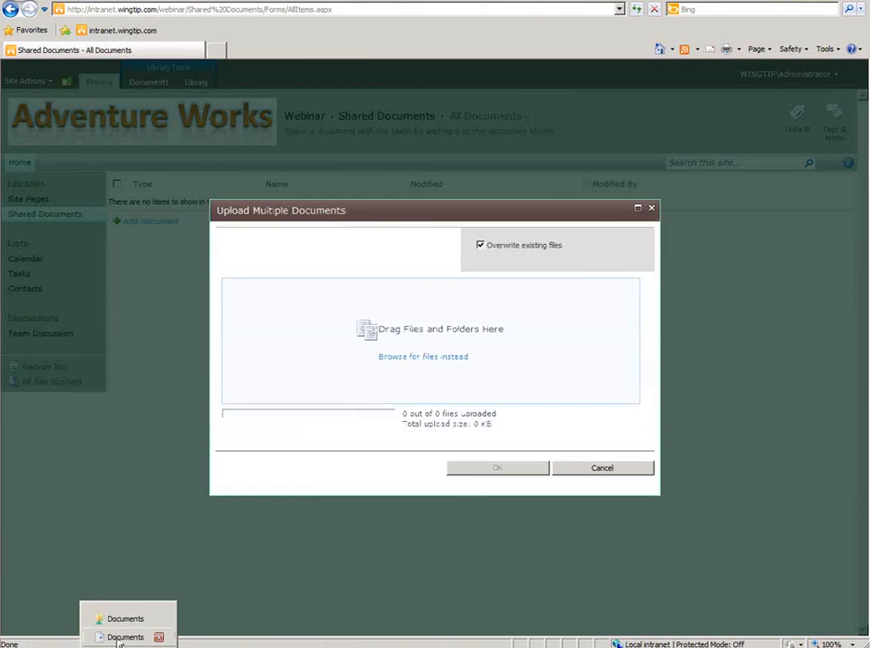
{"action": "left_click", "coordinate": [120, 638]}
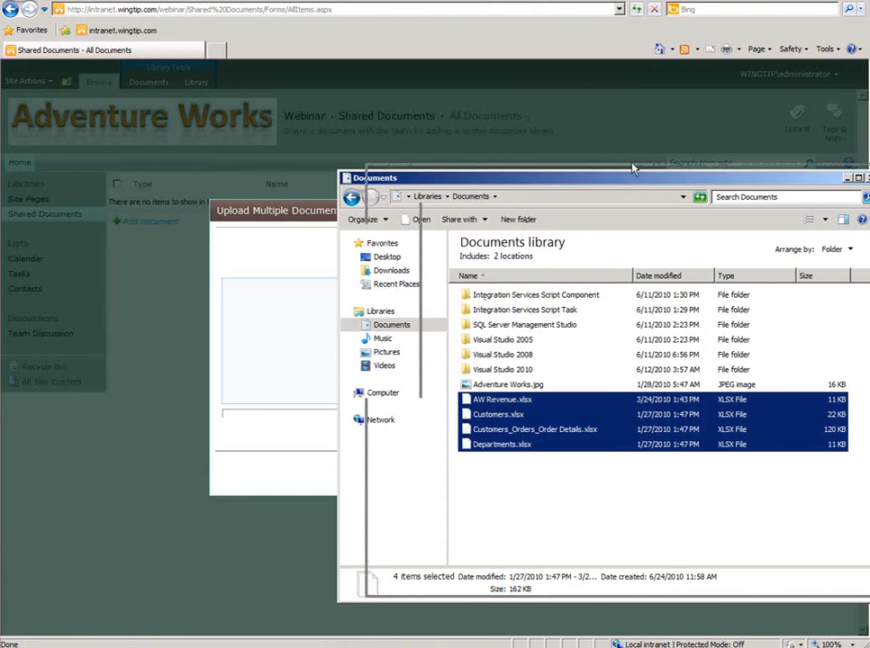
{"action": "left_click_drag", "start_coordinate": [633, 170], "coordinate": [732, 156]}
{"action": "left_click", "coordinate": [621, 470]}
{"action": "left_click_drag", "start_coordinate": [617, 461], "coordinate": [583, 389]}
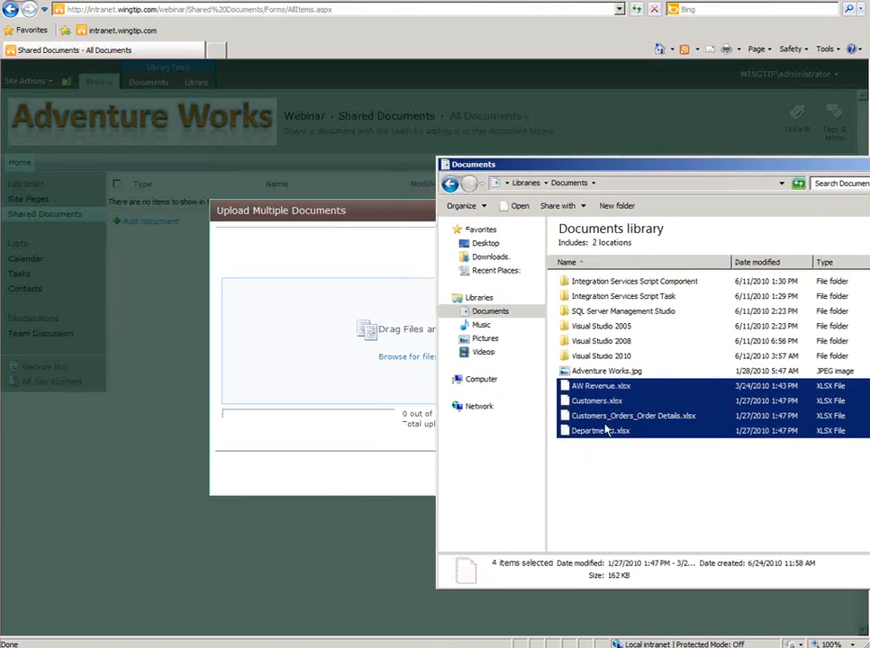
{"action": "left_click_drag", "start_coordinate": [575, 431], "coordinate": [362, 383]}
{"action": "left_click", "coordinate": [364, 482]}
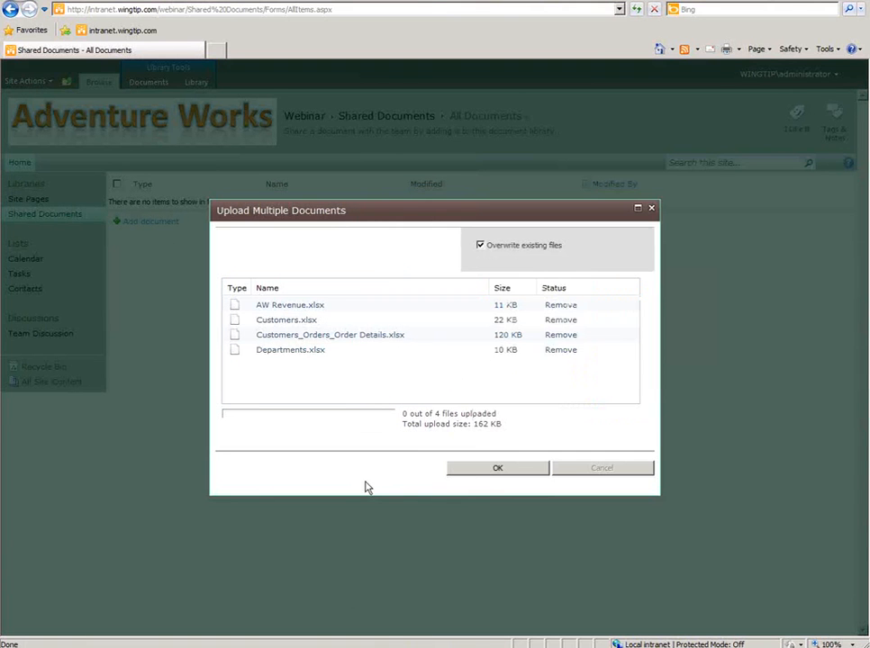
{"action": "left_click", "coordinate": [486, 470]}
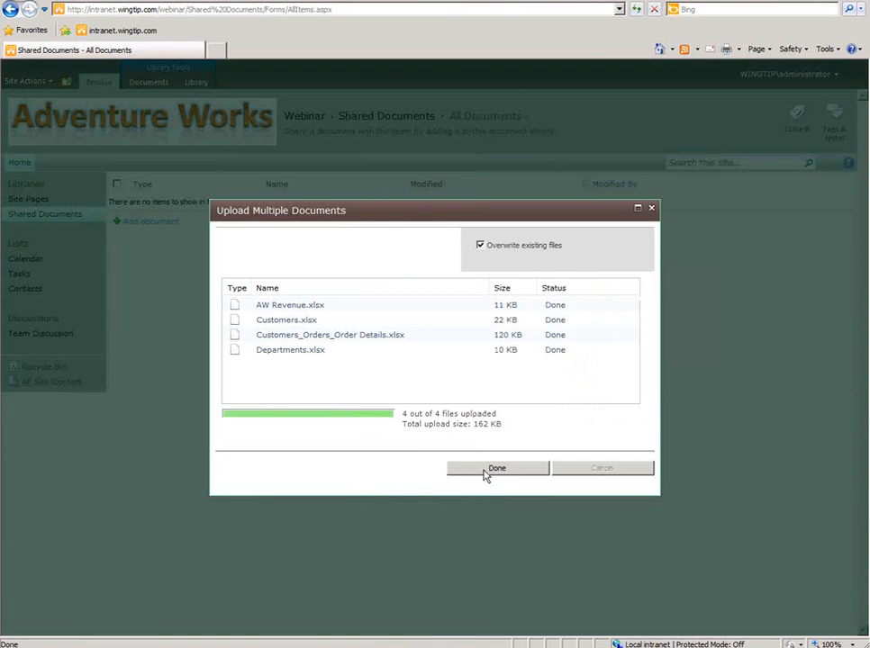
{"action": "left_click", "coordinate": [494, 470]}
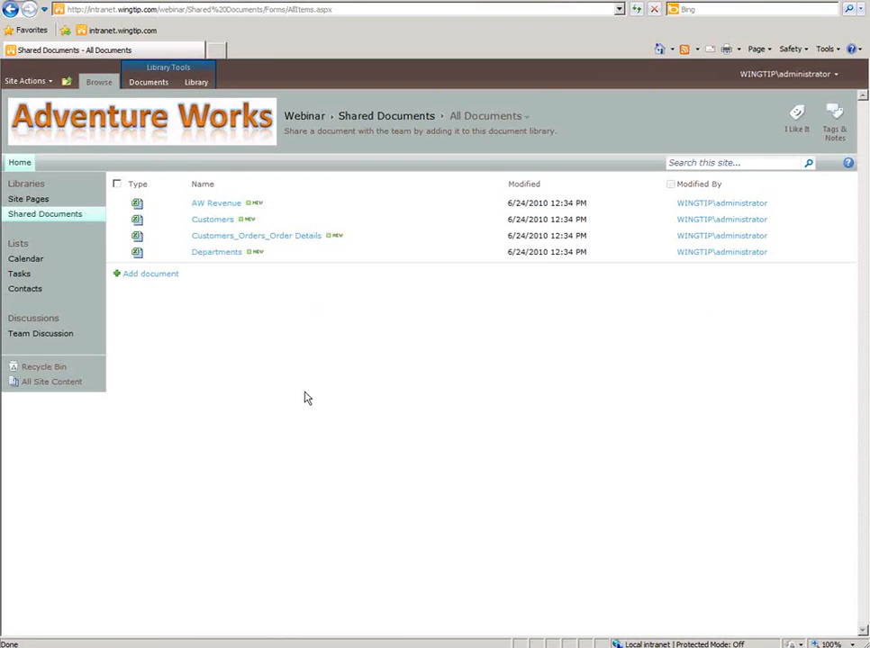
- Check out the Customers and Departments workbooks and confirm
{"action": "left_click", "coordinate": [118, 220]}
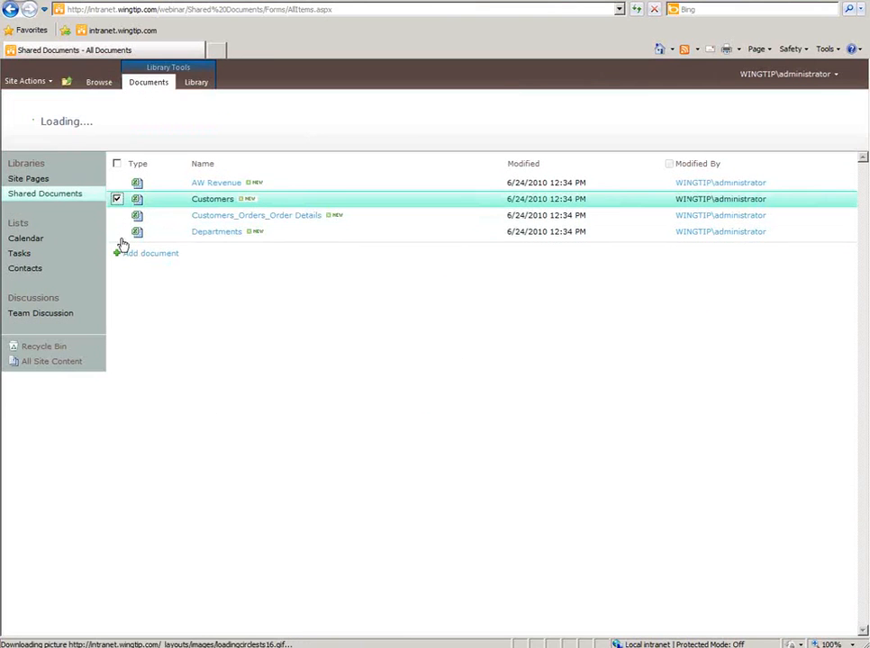
{"action": "left_click", "coordinate": [117, 232]}
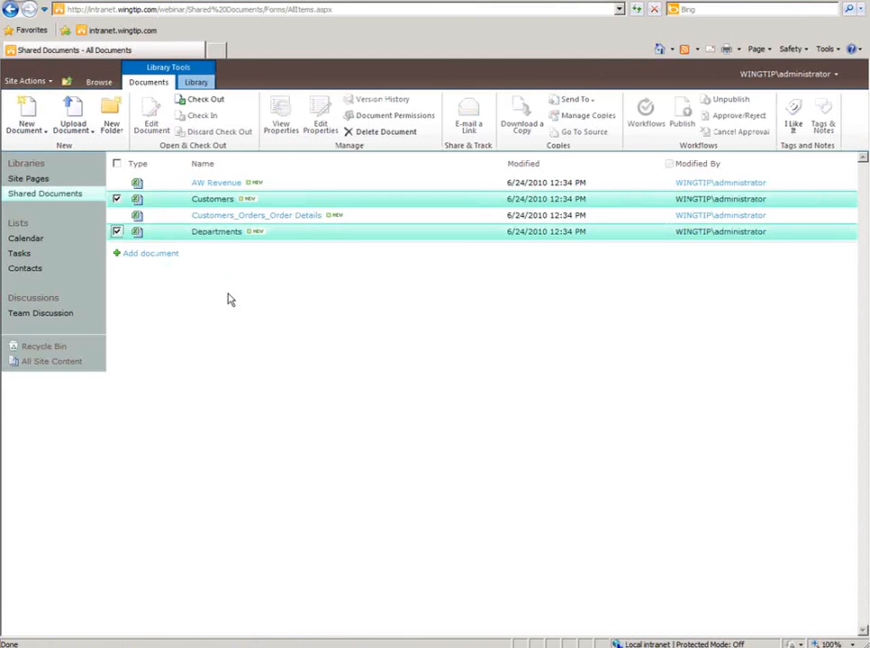
{"action": "left_click", "coordinate": [201, 102]}
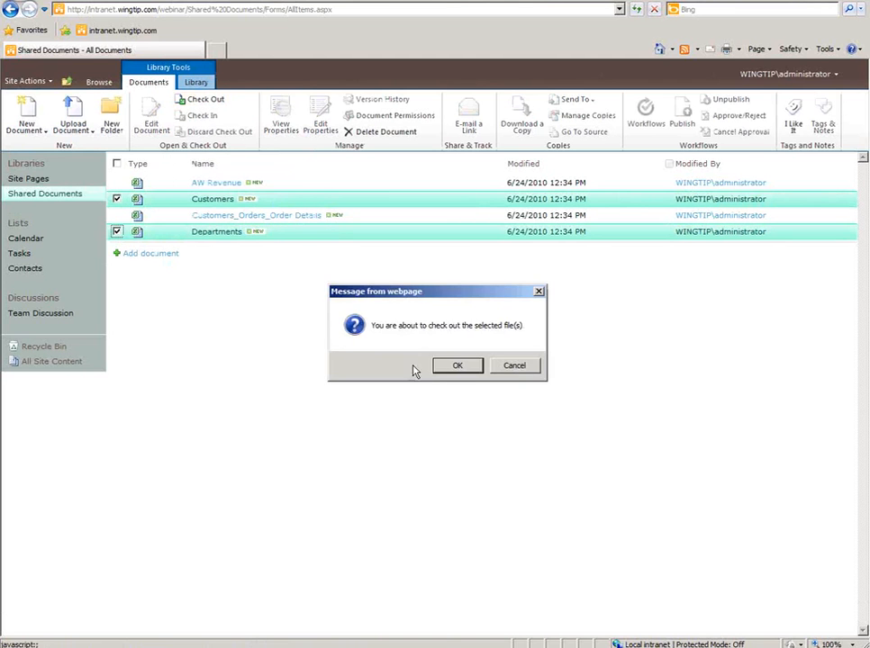
{"action": "left_click", "coordinate": [454, 366]}
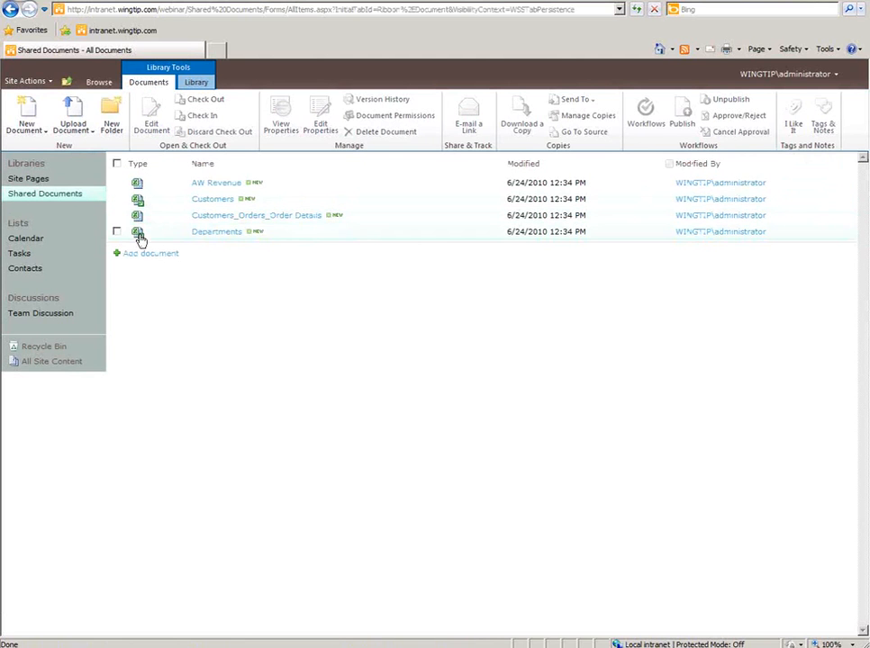
{"action": "mouse_move", "coordinate": [140, 238]}
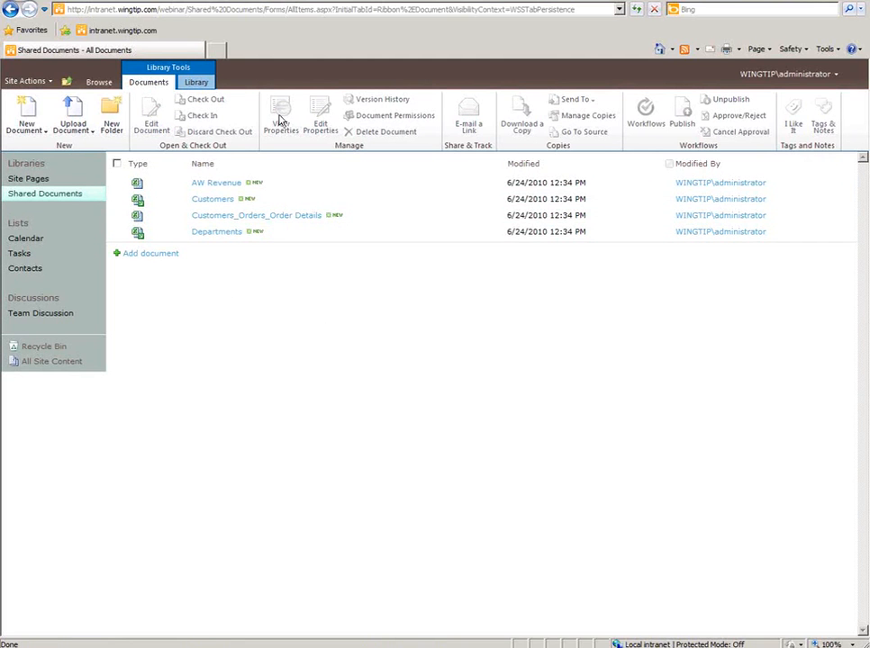
{"action": "left_click", "coordinate": [194, 85]}
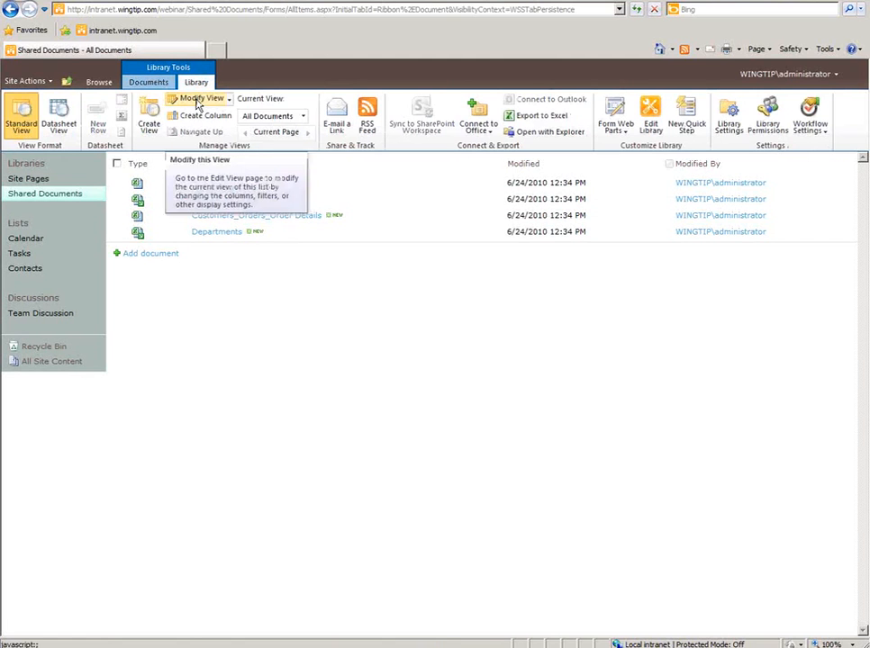
- Modify the All Documents view to display the Checked Out To column
{"action": "left_click", "coordinate": [198, 102]}
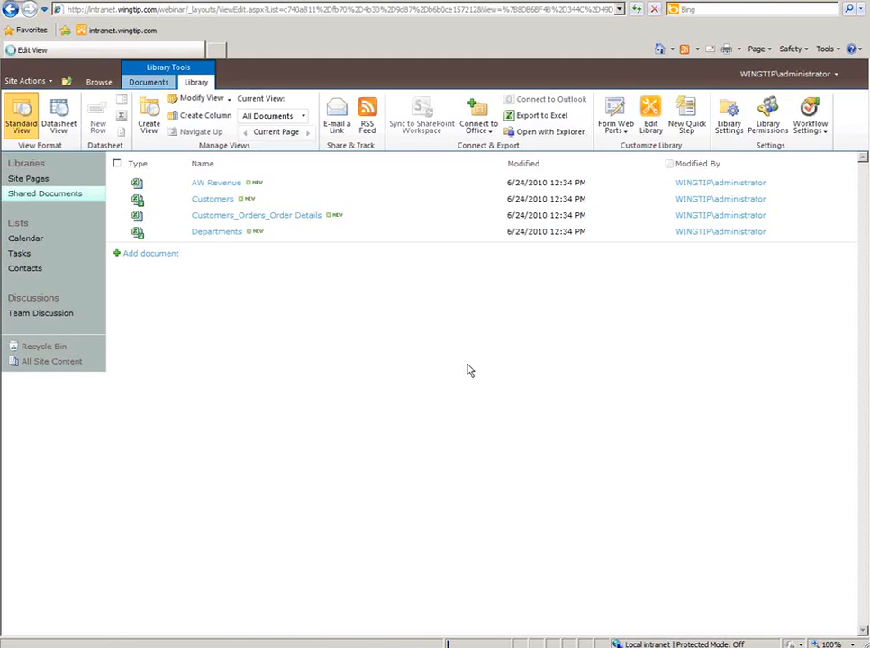
{"action": "left_click", "coordinate": [521, 430]}
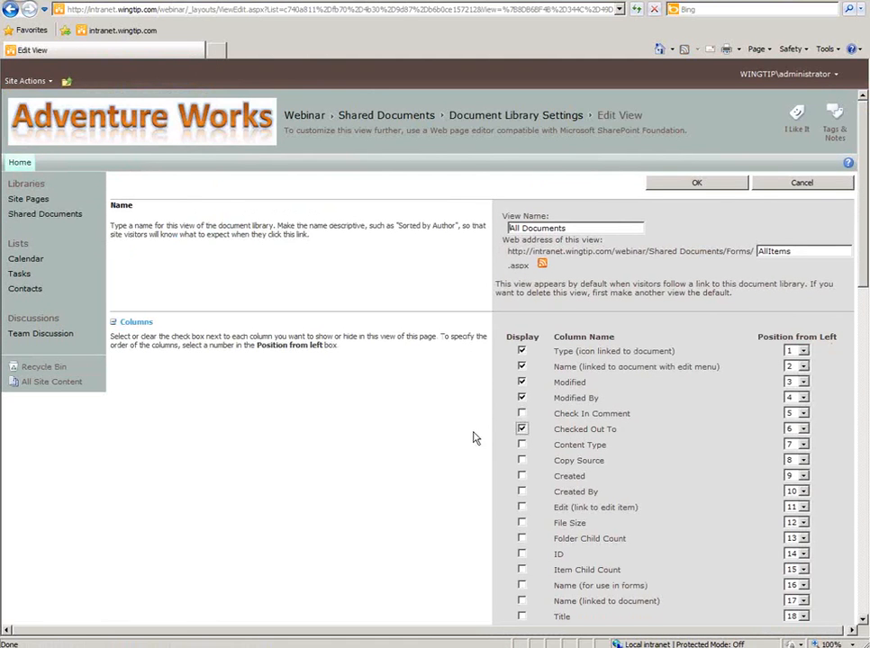
{"action": "left_click", "coordinate": [717, 189]}
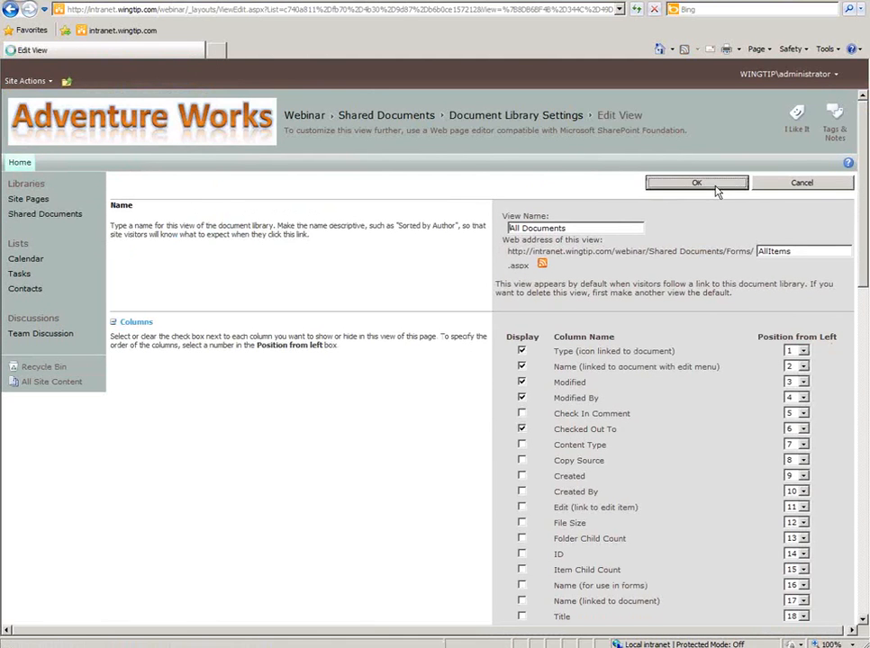
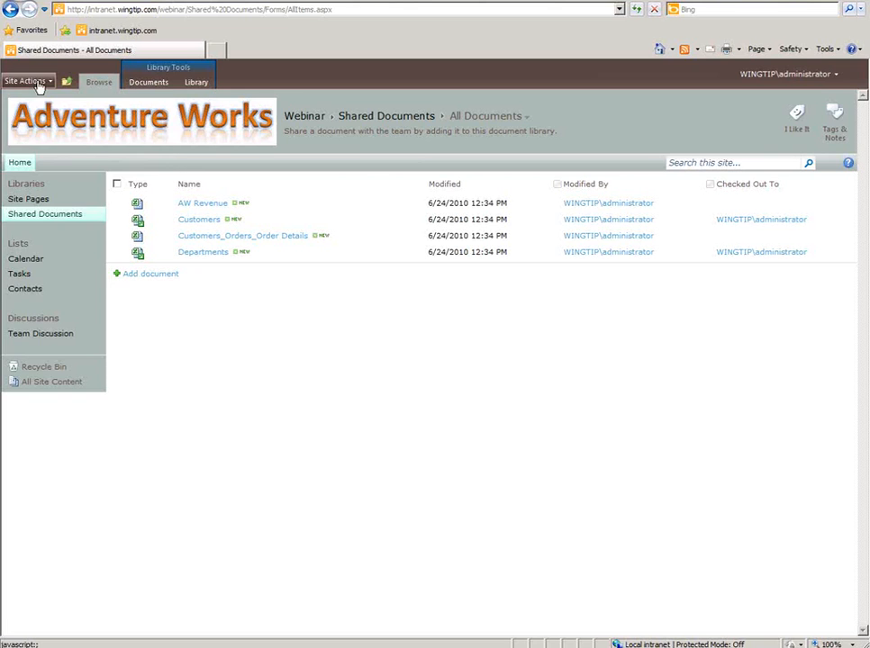
- Open the Site Actions menu from the Shared Documents library
{"action": "left_click", "coordinate": [37, 82]}
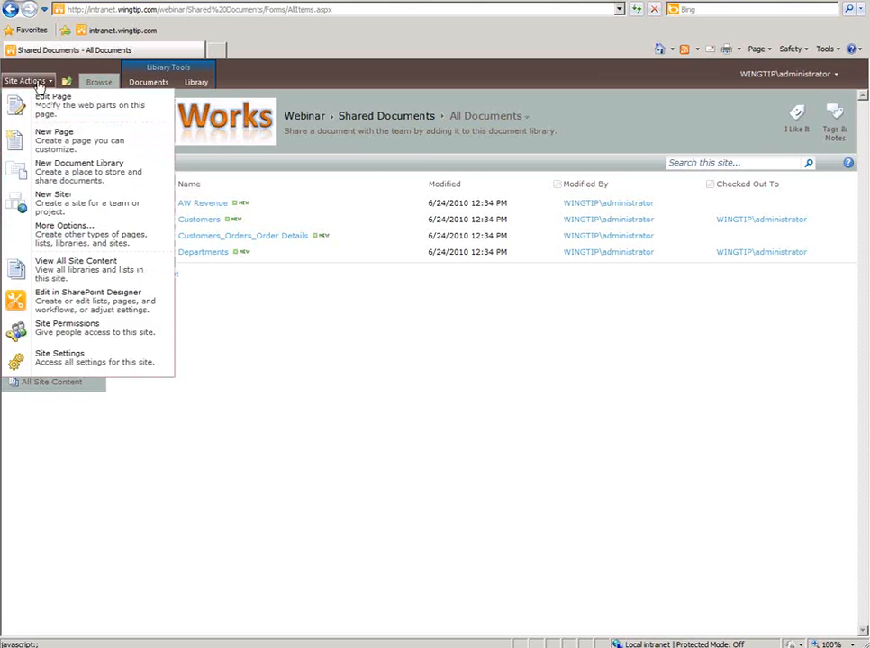
- Create a new wiki page named 'Site Info' and decline the AutoComplete prompt
{"action": "left_click", "coordinate": [89, 147]}
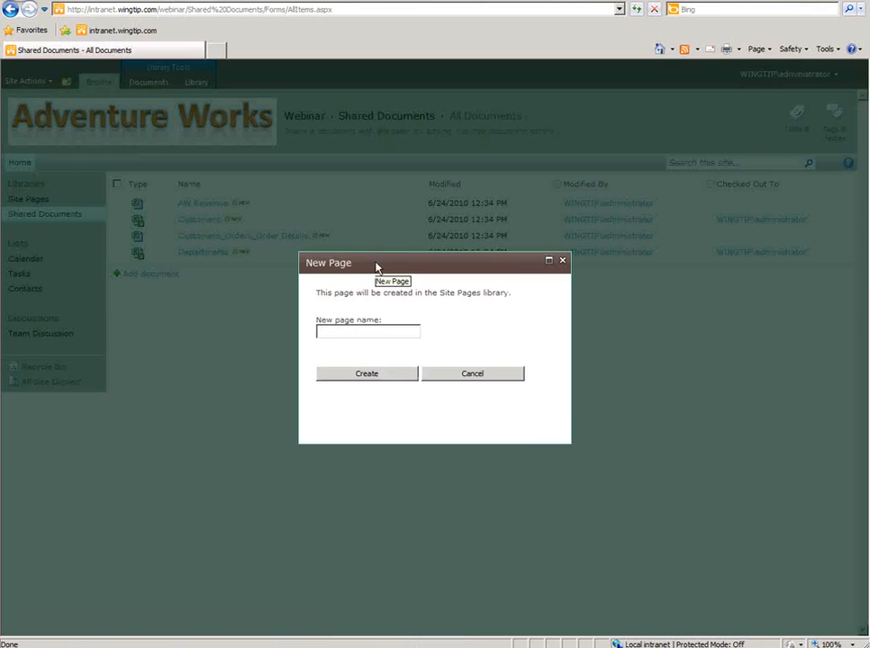
{"action": "left_click", "coordinate": [384, 331]}
{"action": "type", "text": "Site"}
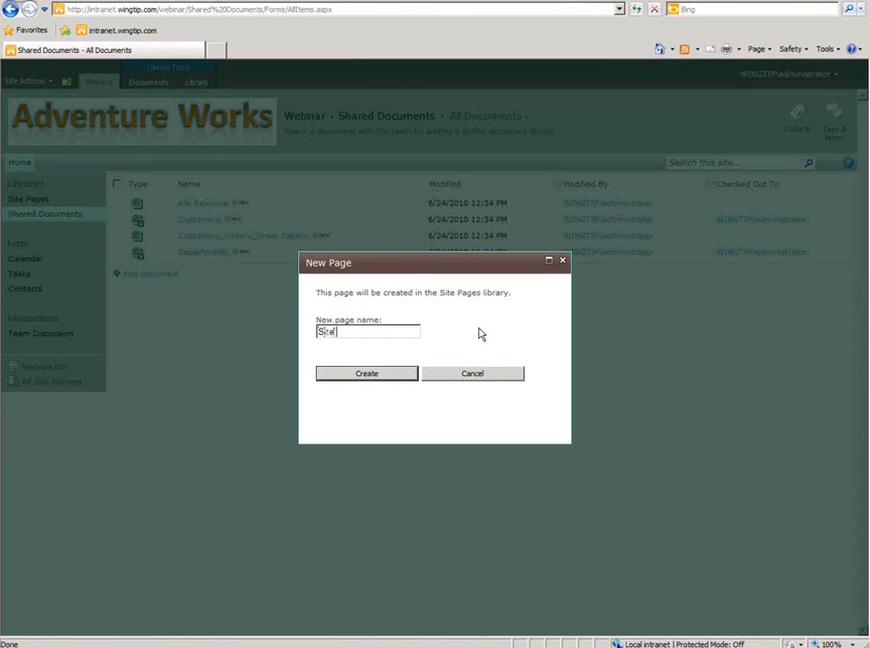
{"action": "type", "text": " Info"}
{"action": "left_click", "coordinate": [380, 374]}
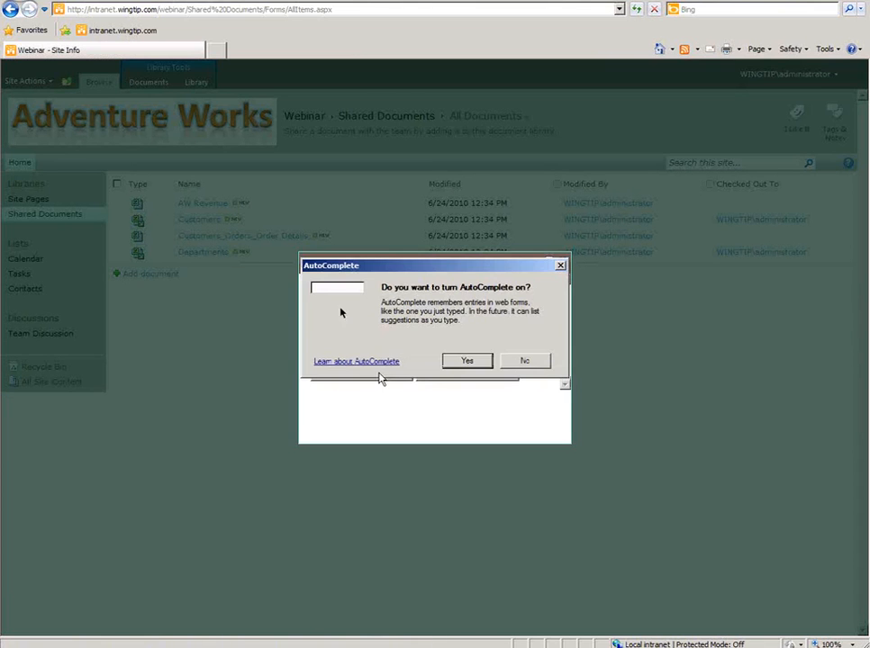
{"action": "left_click", "coordinate": [524, 360]}
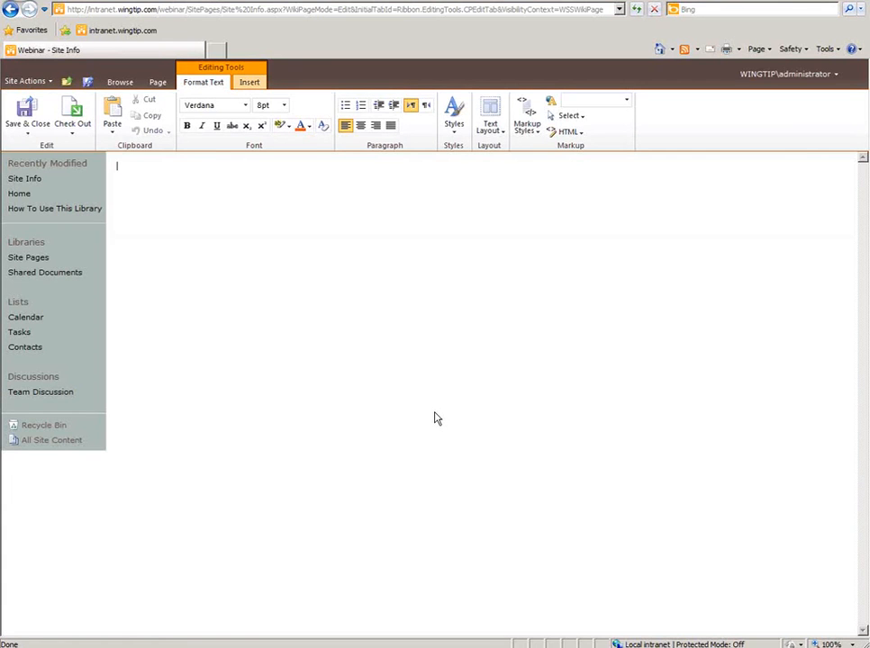
- Type 'This page has information about the site and its components.' and start a new line
{"action": "type", "text": "This page is going"}
{"action": "key", "text": "BackSpace"}
{"action": "key", "text": "BackSpace"}
{"action": "key", "text": "BackSpace"}
{"action": "key", "text": "BackSpace"}
{"action": "key", "text": "BackSpace"}
{"action": "key", "text": "BackSpace"}
{"action": "key", "text": "BackSpace"}
{"action": "key", "text": "BackSpace"}
{"action": "key", "text": "BackSpace"}
{"action": "type", "text": "has informatino a"}
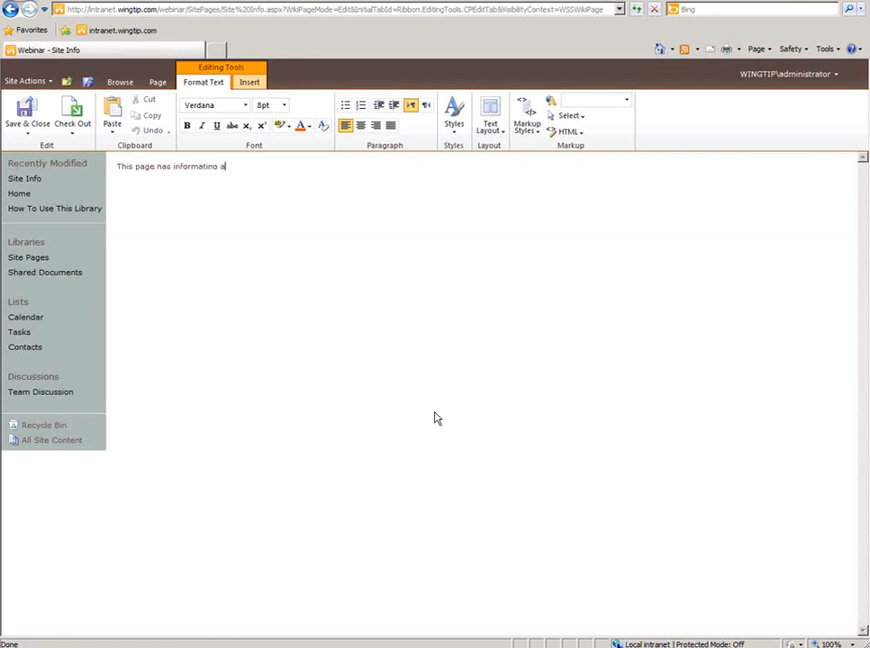
{"action": "key", "text": "BackSpace"}
{"action": "key", "text": "BackSpace"}
{"action": "key", "text": "BackSpace"}
{"action": "key", "text": "BackSpace"}
{"action": "type", "text": "on about the site and its "}
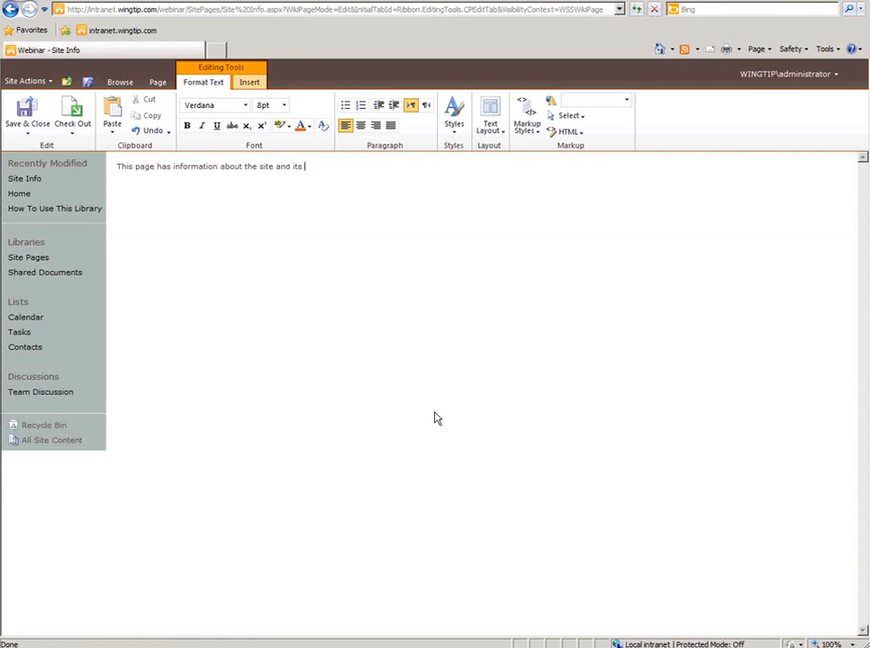
{"action": "type", "text": "components."}
{"action": "key", "text": "Return"}
- Switch the page to the Two columns text layout and add an empty line after the sentence
{"action": "left_click", "coordinate": [491, 128]}
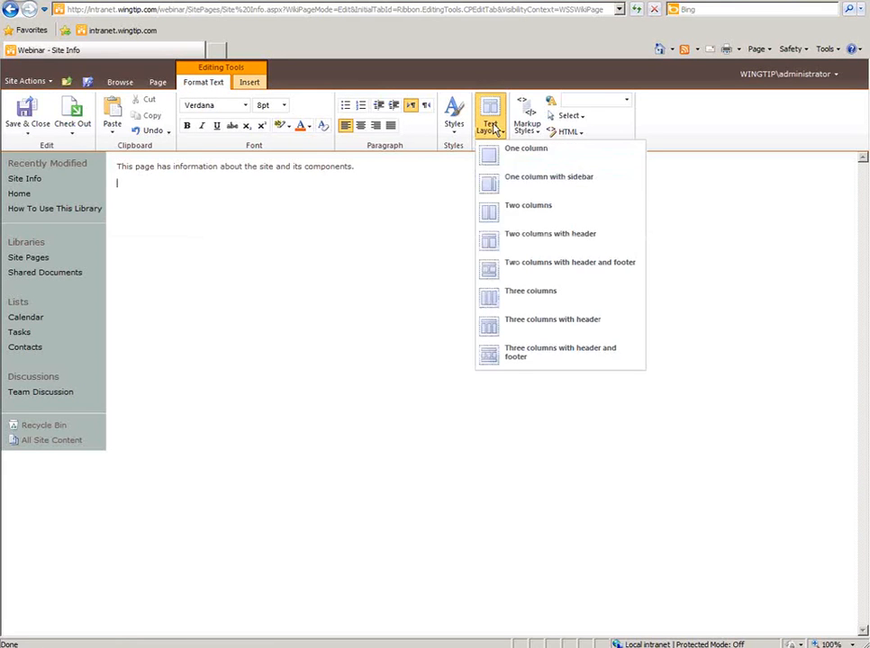
{"action": "left_click", "coordinate": [509, 214]}
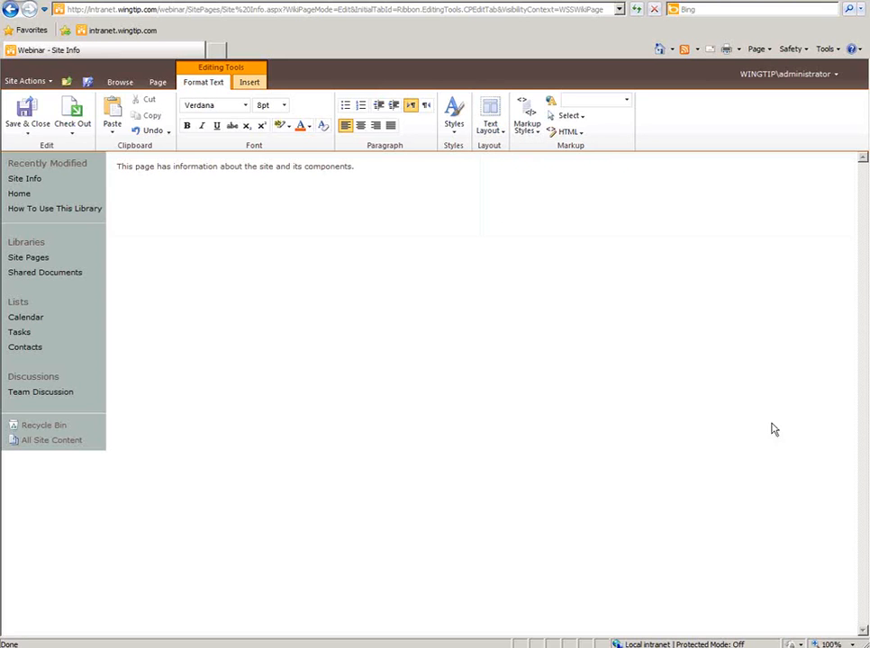
{"action": "left_click", "coordinate": [545, 267]}
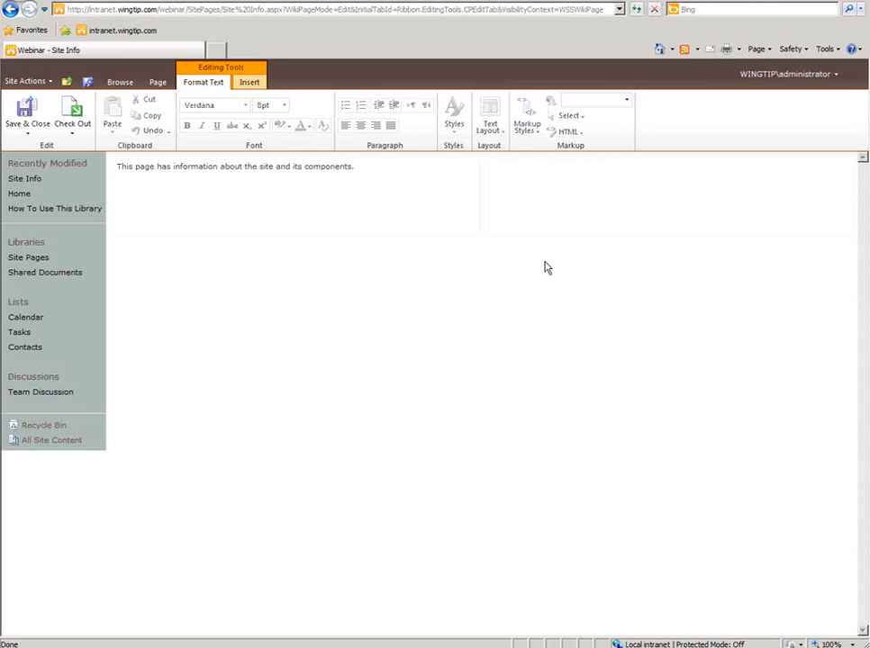
{"action": "left_click", "coordinate": [337, 167]}
{"action": "left_click", "coordinate": [355, 177]}
{"action": "key", "text": "Return"}
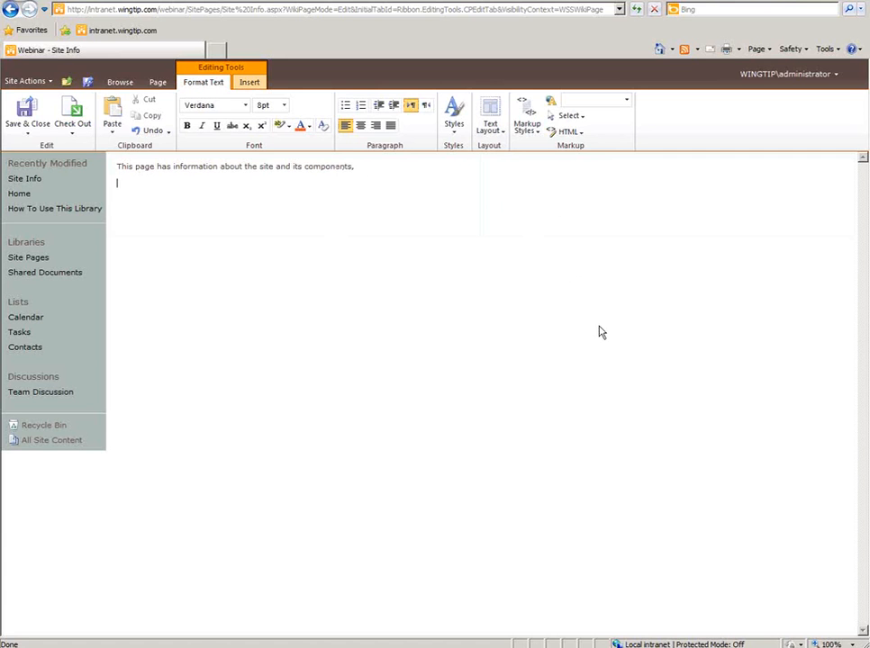
- Add a new paragraph under the opening sentence and place the caret in the right-hand column
{"action": "left_click", "coordinate": [490, 125]}
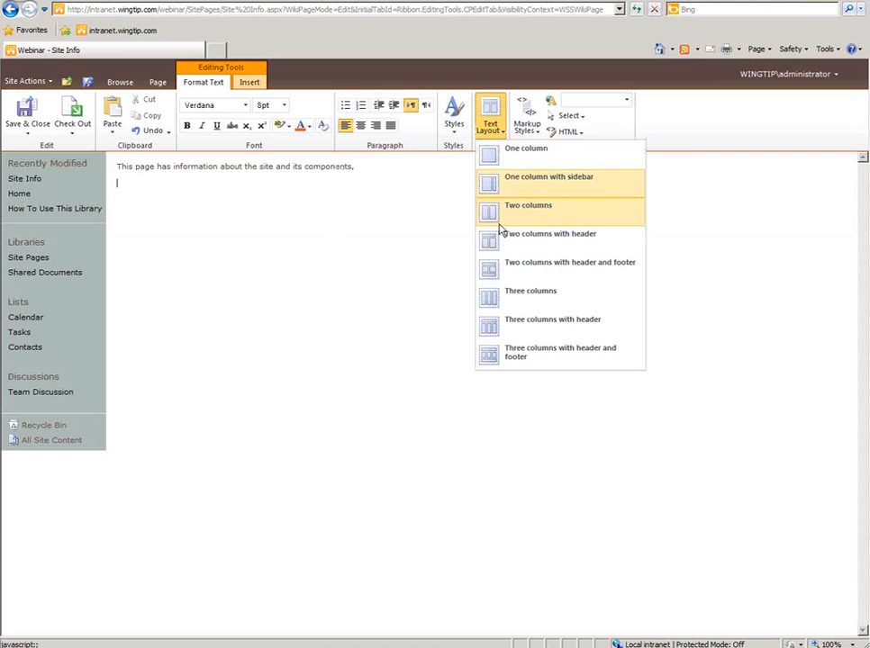
{"action": "left_click", "coordinate": [346, 177]}
{"action": "left_click", "coordinate": [345, 169]}
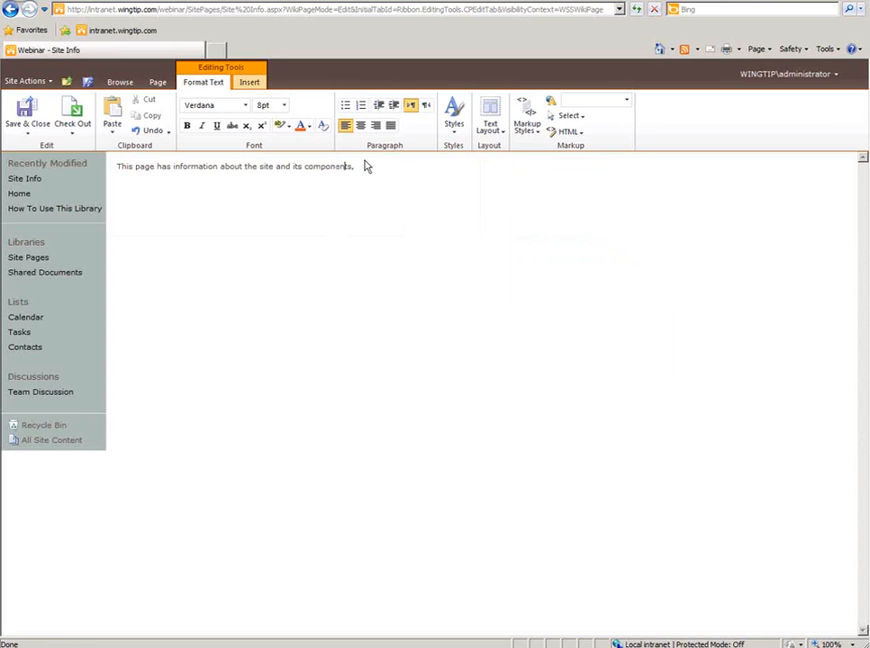
{"action": "key", "text": "Down"}
{"action": "left_click", "coordinate": [545, 181]}
{"action": "left_click", "coordinate": [406, 175]}
{"action": "key", "text": "Return"}
{"action": "left_click", "coordinate": [544, 187]}
- Upload Adventure Works.jpg to Site Assets and insert it as a picture on the page
{"action": "left_click", "coordinate": [251, 84]}
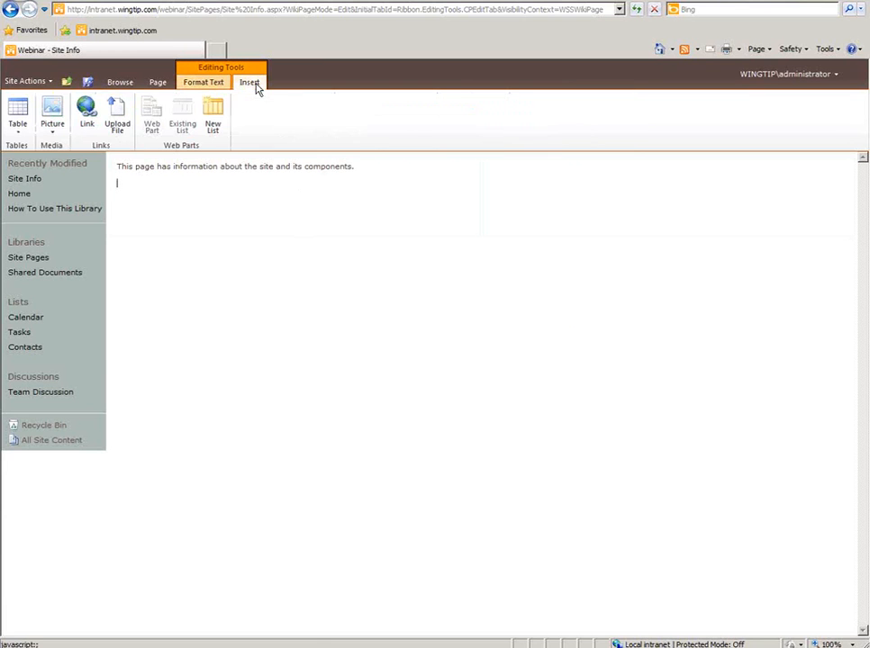
{"action": "left_click", "coordinate": [52, 115]}
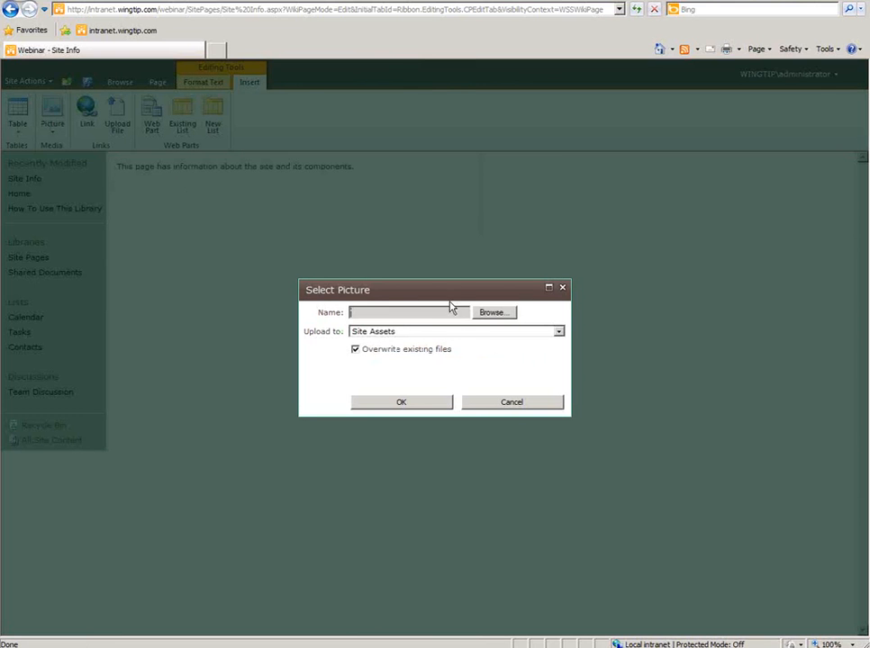
{"action": "left_click", "coordinate": [498, 313]}
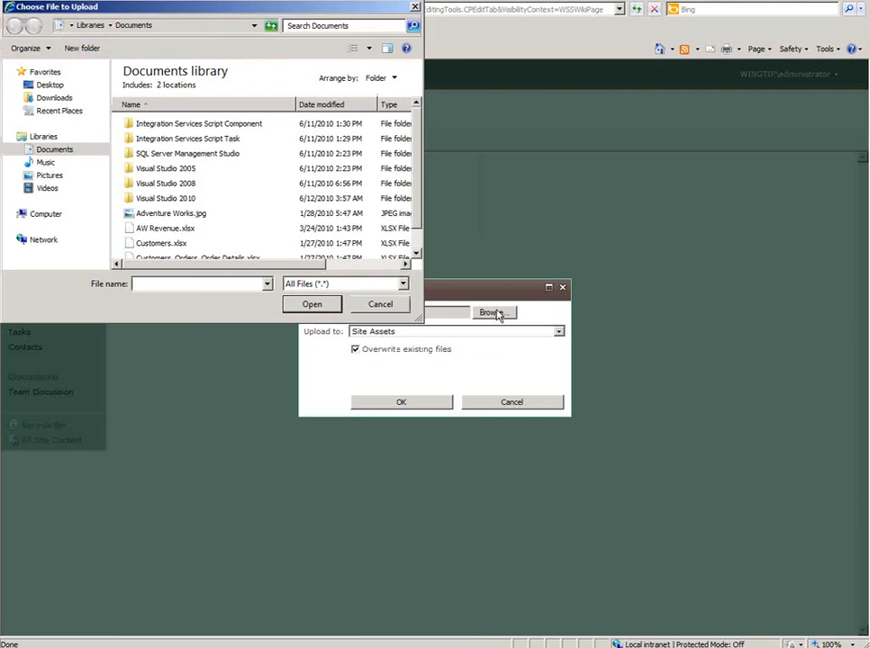
{"action": "left_click", "coordinate": [190, 217]}
{"action": "left_click", "coordinate": [312, 304]}
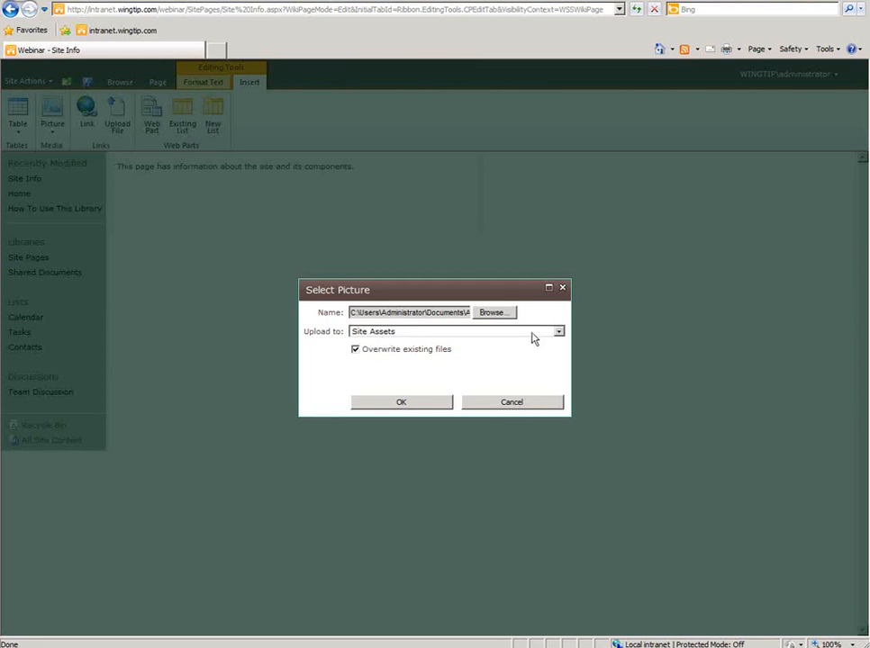
{"action": "left_click", "coordinate": [532, 333]}
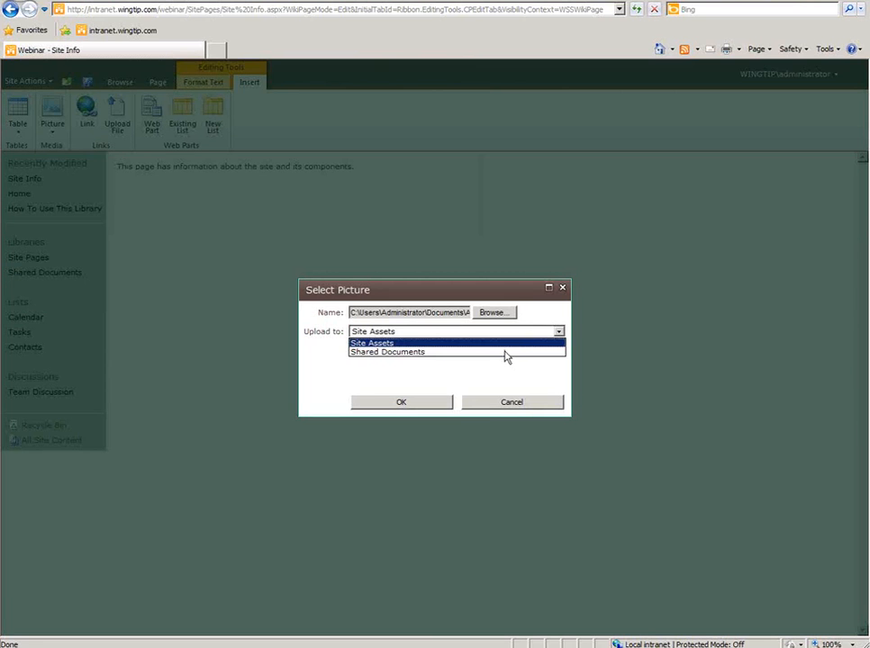
{"action": "left_click", "coordinate": [506, 352]}
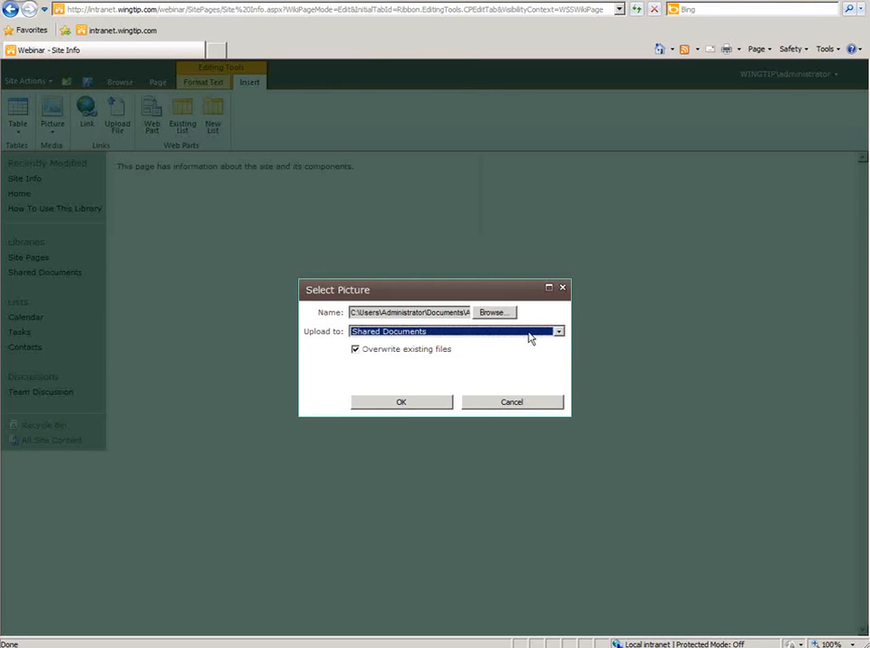
{"action": "left_click", "coordinate": [530, 337]}
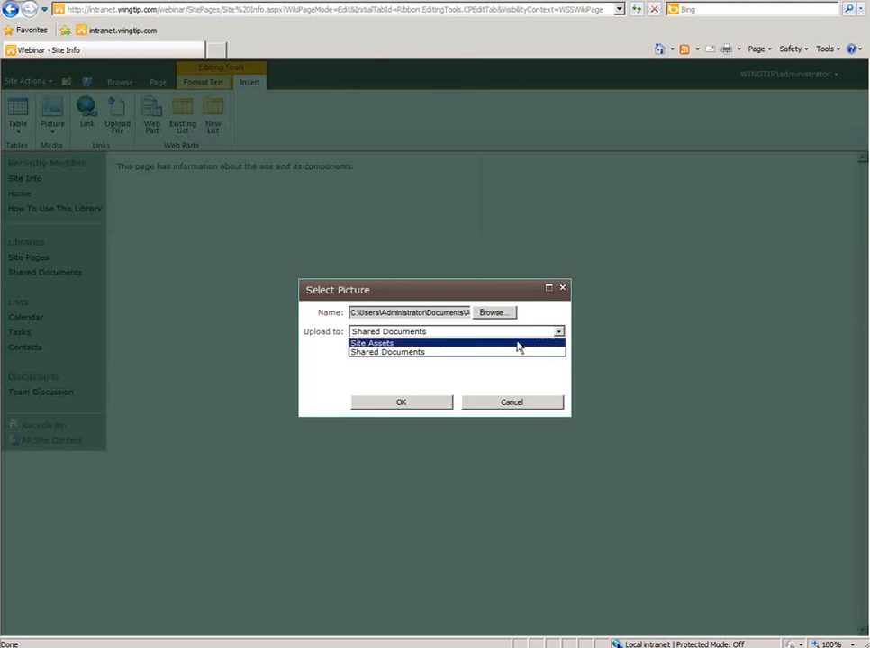
{"action": "left_click", "coordinate": [521, 343]}
{"action": "left_click", "coordinate": [399, 404]}
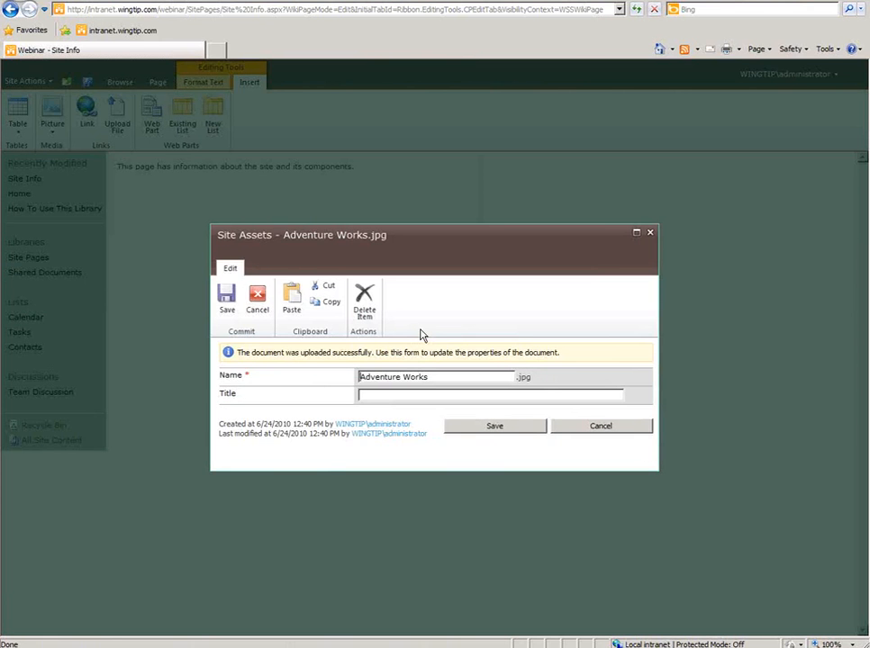
{"action": "left_click", "coordinate": [487, 433]}
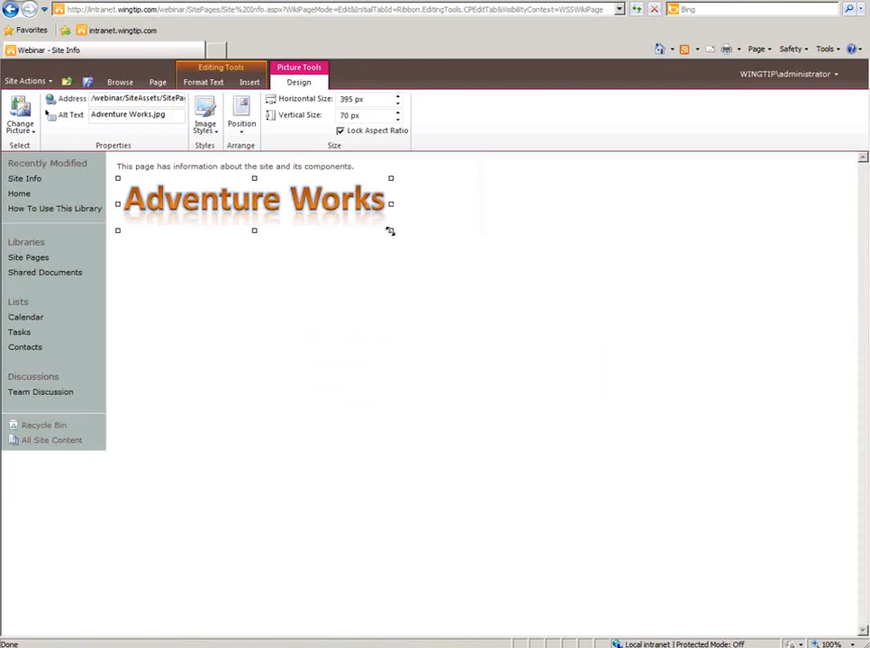
- Resize the Adventure Works logo to 343 by 51 px
{"action": "left_click_drag", "start_coordinate": [391, 231], "coordinate": [357, 203]}
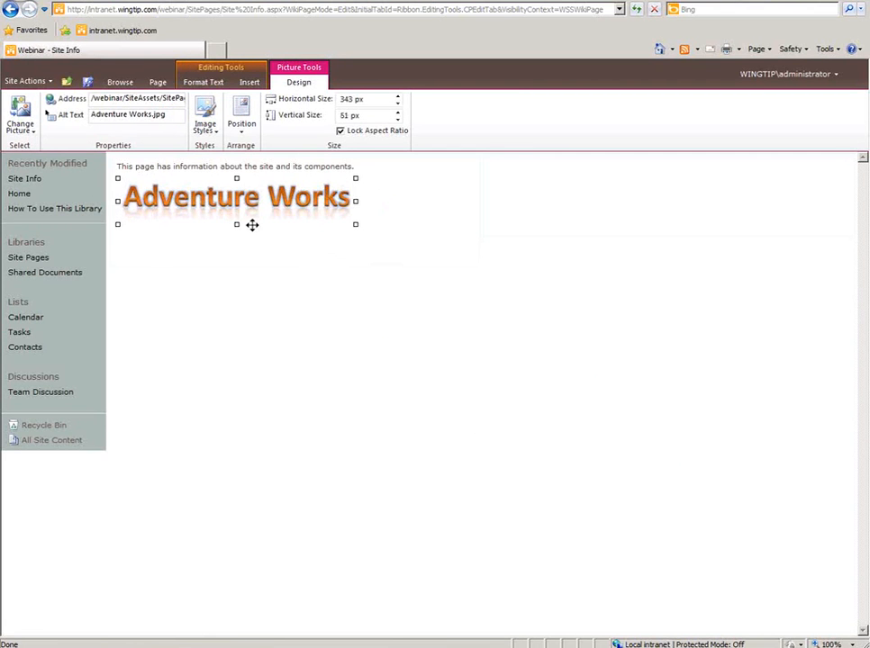
{"action": "left_click_drag", "start_coordinate": [236, 225], "coordinate": [235, 235]}
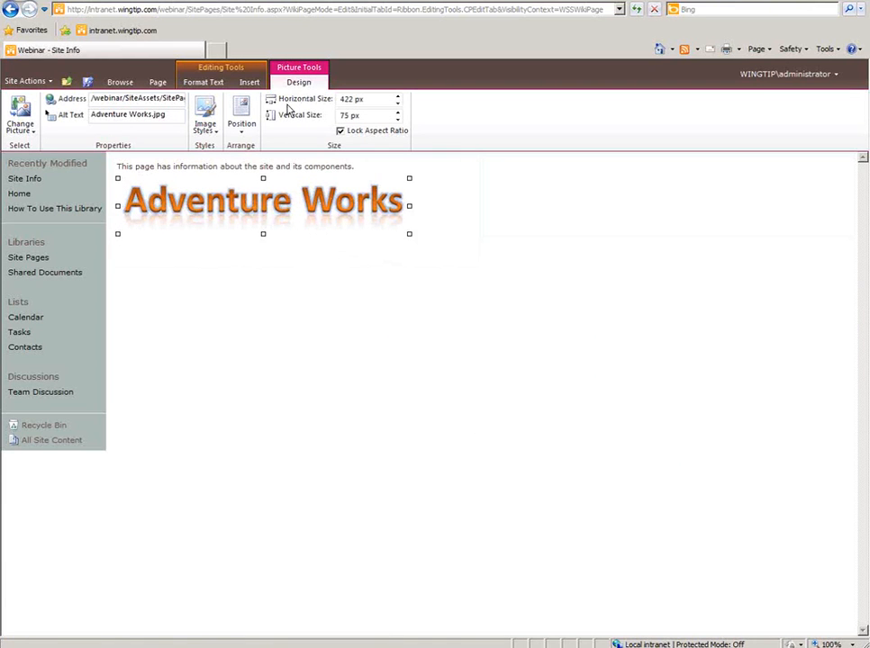
{"action": "left_click", "coordinate": [242, 126]}
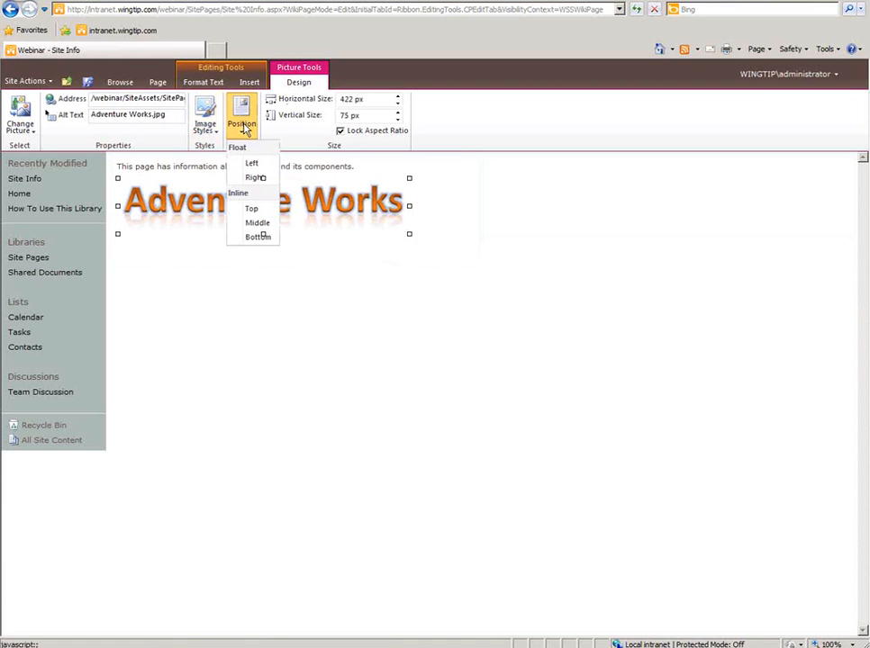
{"action": "left_click", "coordinate": [205, 129]}
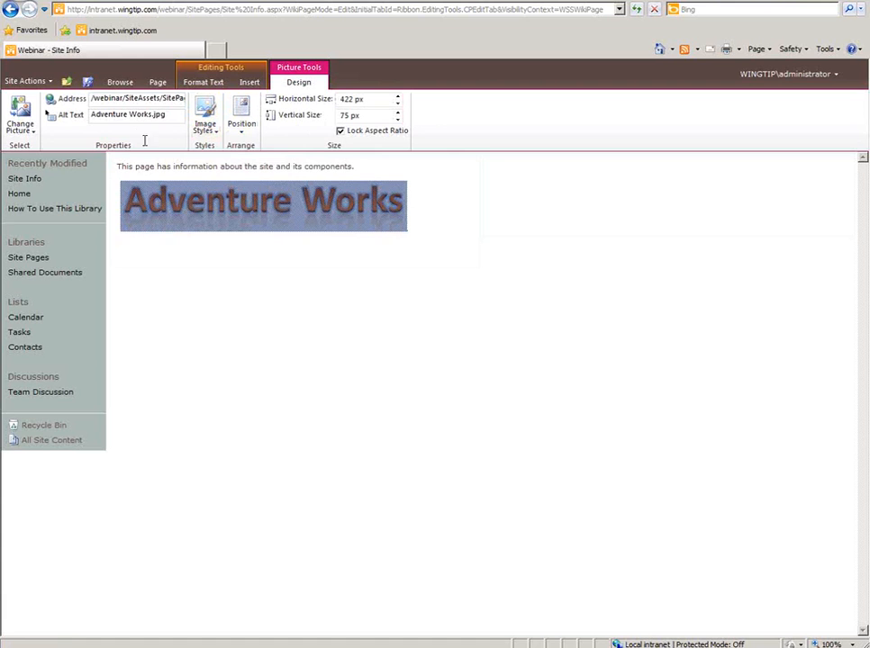
{"action": "left_click", "coordinate": [126, 117]}
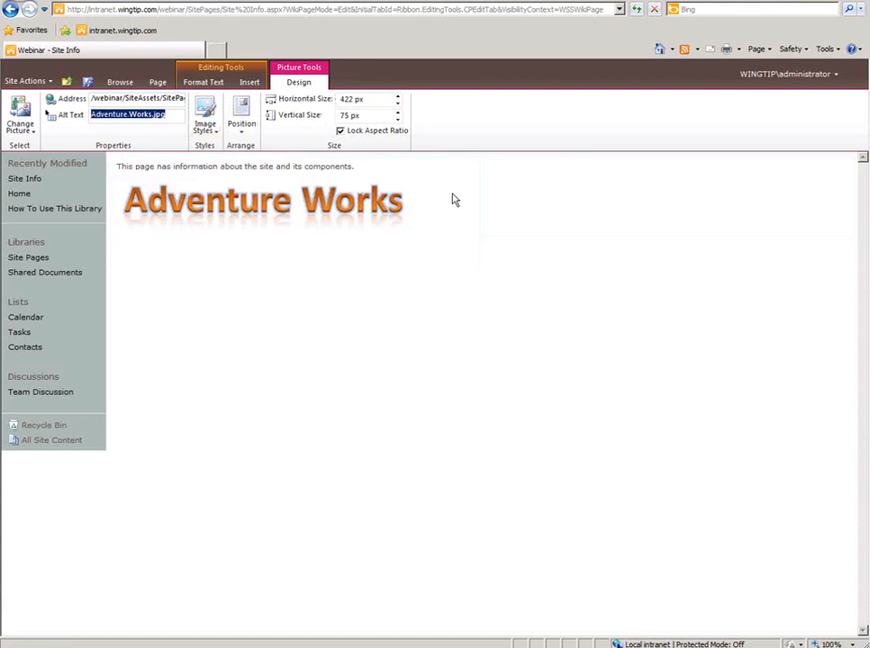
- Place the insertion point on the empty line below the logo
{"action": "left_click", "coordinate": [399, 200]}
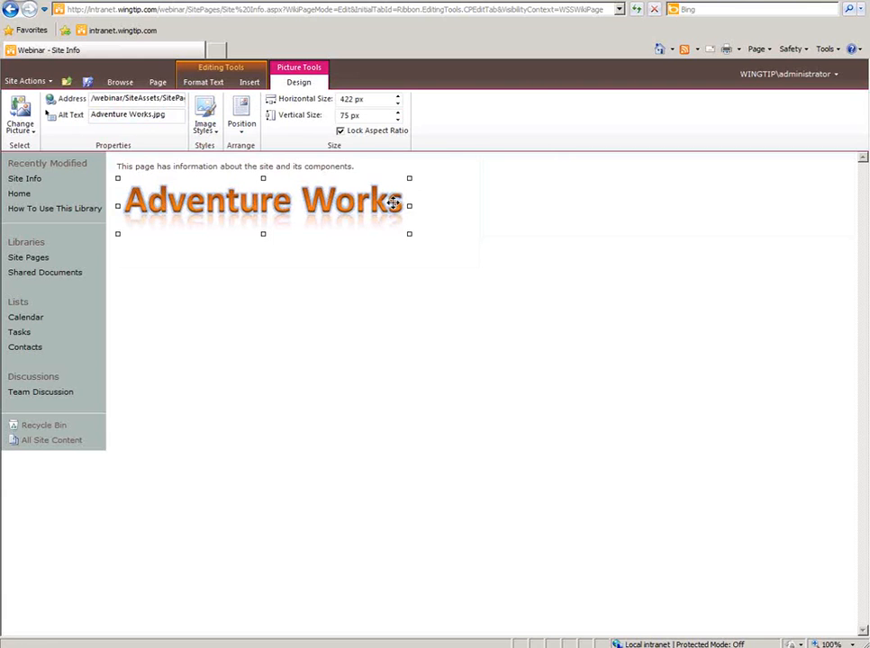
{"action": "left_click", "coordinate": [464, 209]}
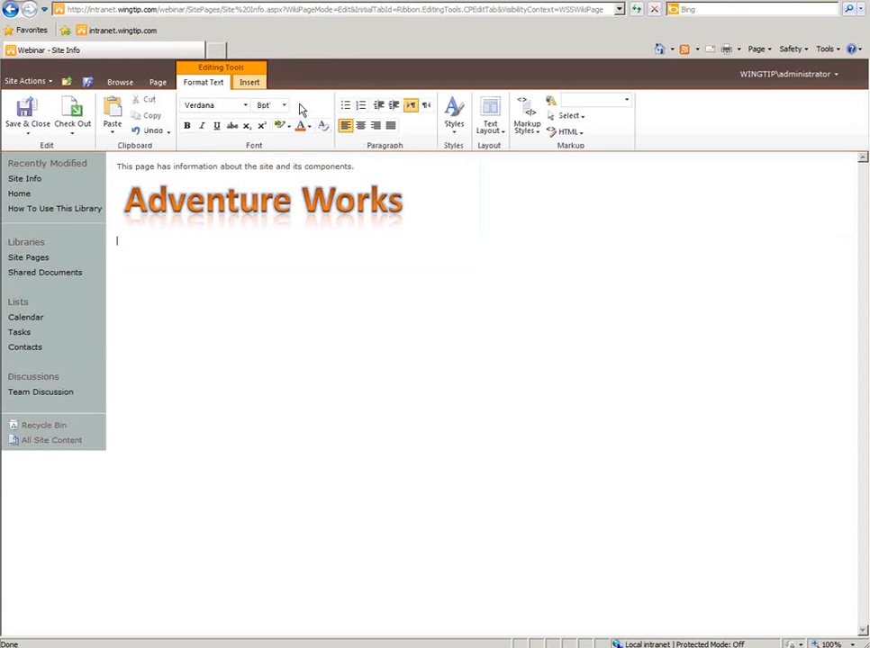
{"action": "left_click", "coordinate": [251, 82]}
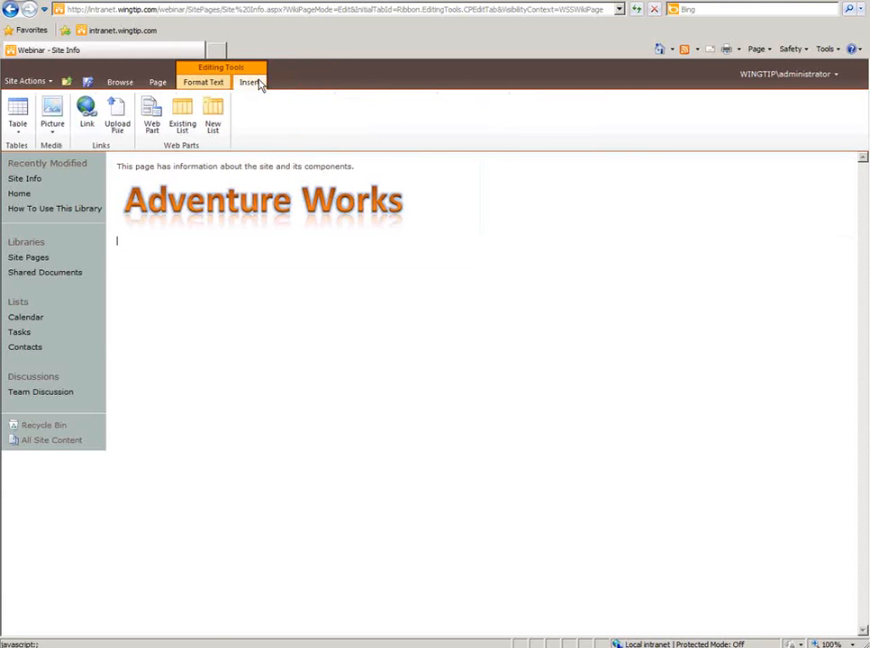
- Insert a 2x2 table and move the Adventure Works logo into its first row
{"action": "left_click", "coordinate": [18, 124]}
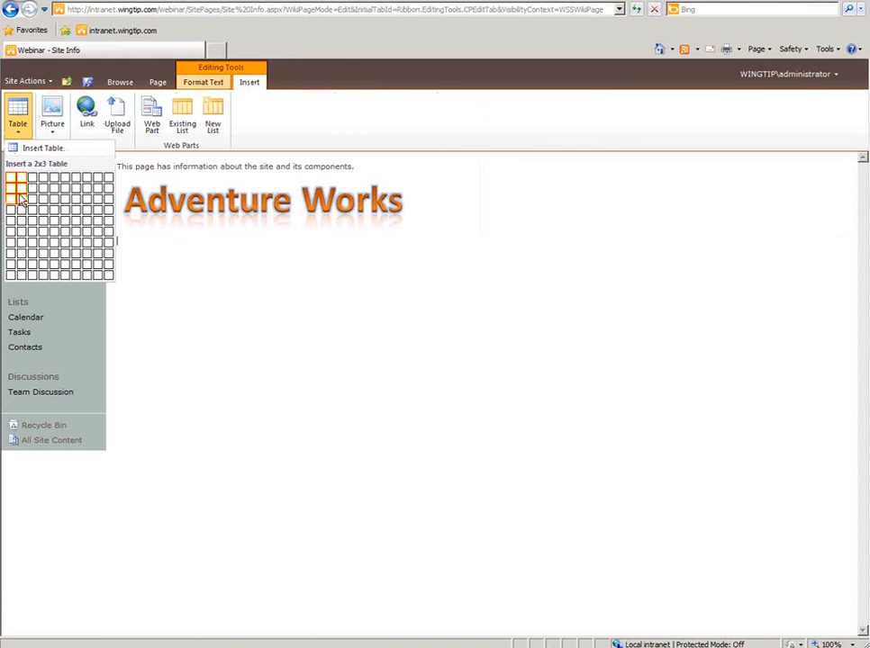
{"action": "left_click", "coordinate": [21, 191]}
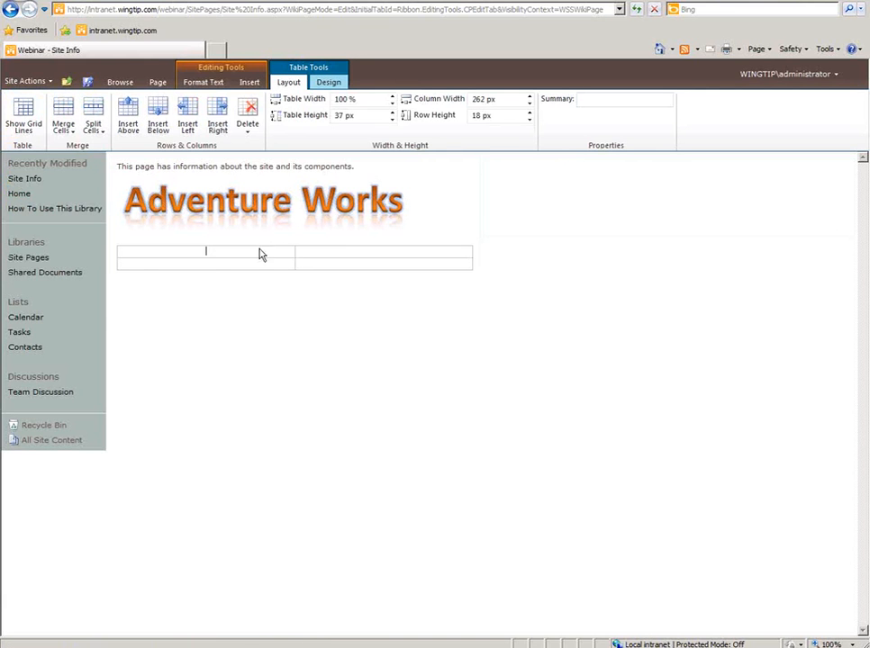
{"action": "left_click", "coordinate": [285, 204]}
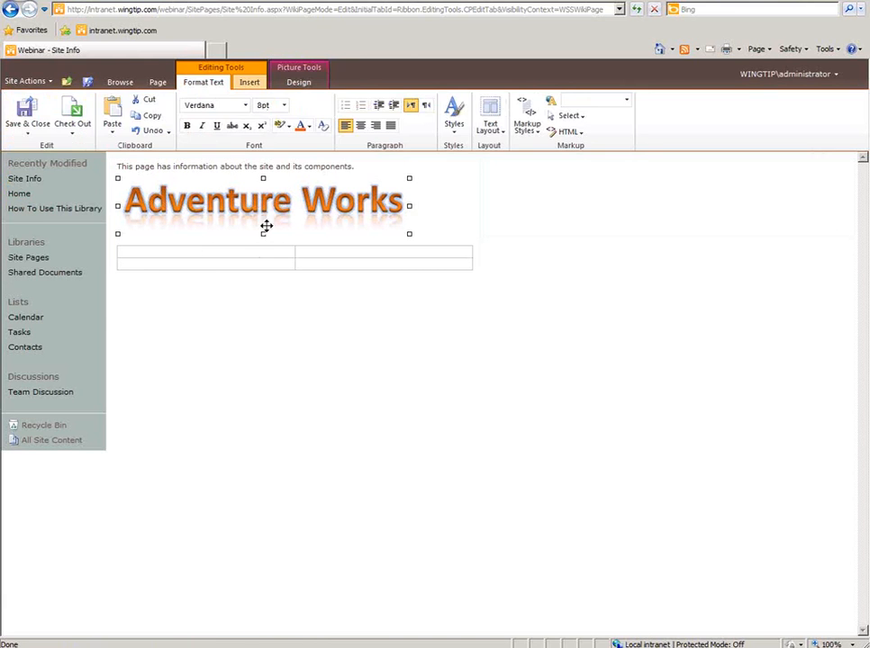
{"action": "left_click", "coordinate": [251, 252]}
{"action": "left_click_drag", "start_coordinate": [251, 252], "coordinate": [250, 252]}
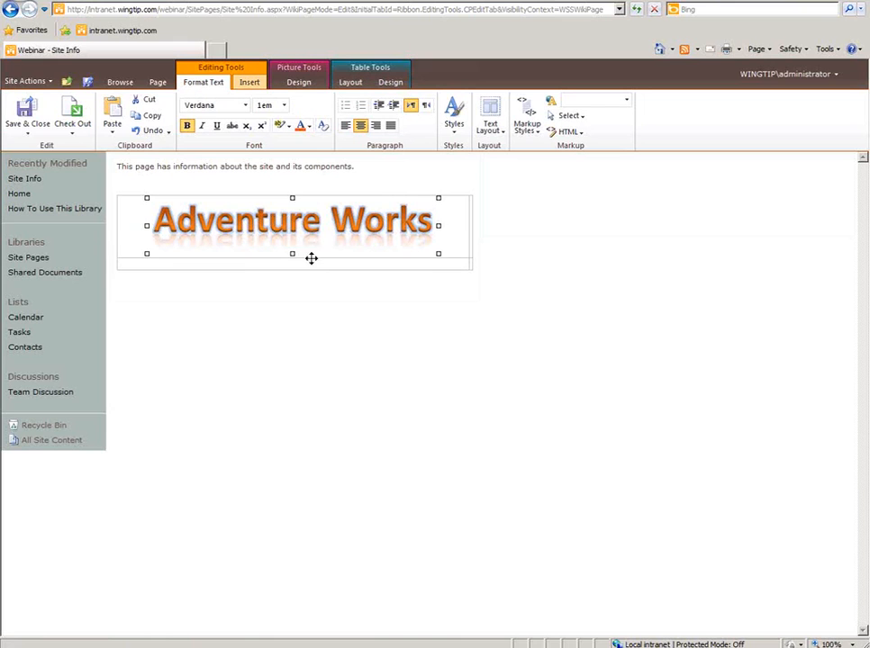
- Apply Table Style 3 - Medium Two Tones to the table
{"action": "left_click", "coordinate": [309, 268]}
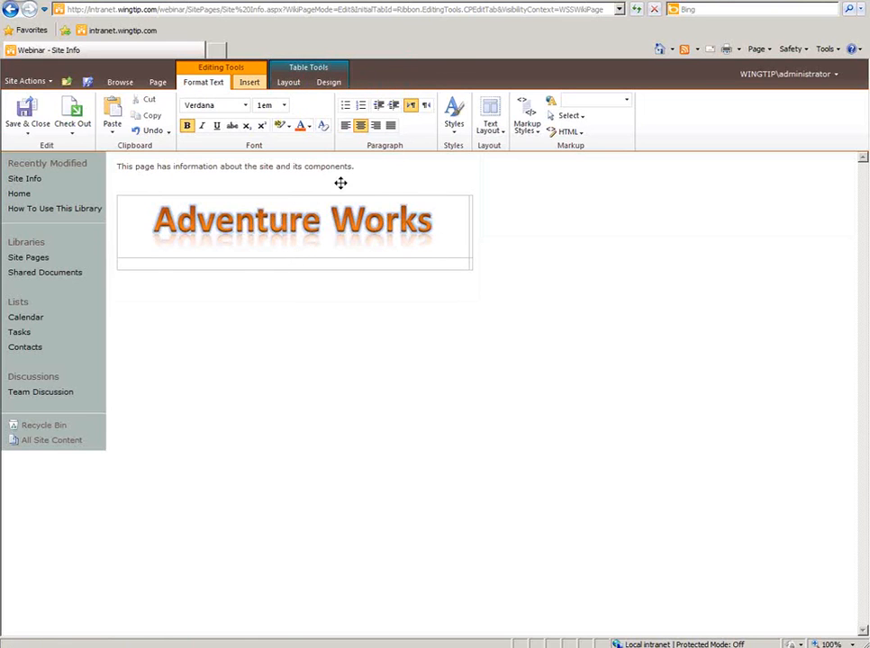
{"action": "left_click", "coordinate": [330, 83]}
{"action": "left_click", "coordinate": [150, 136]}
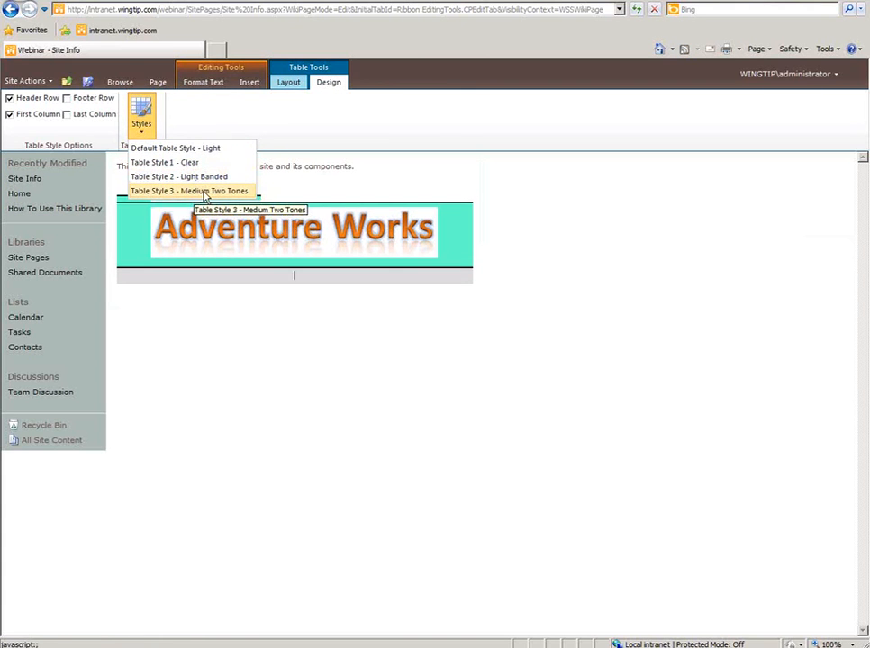
{"action": "left_click", "coordinate": [204, 191]}
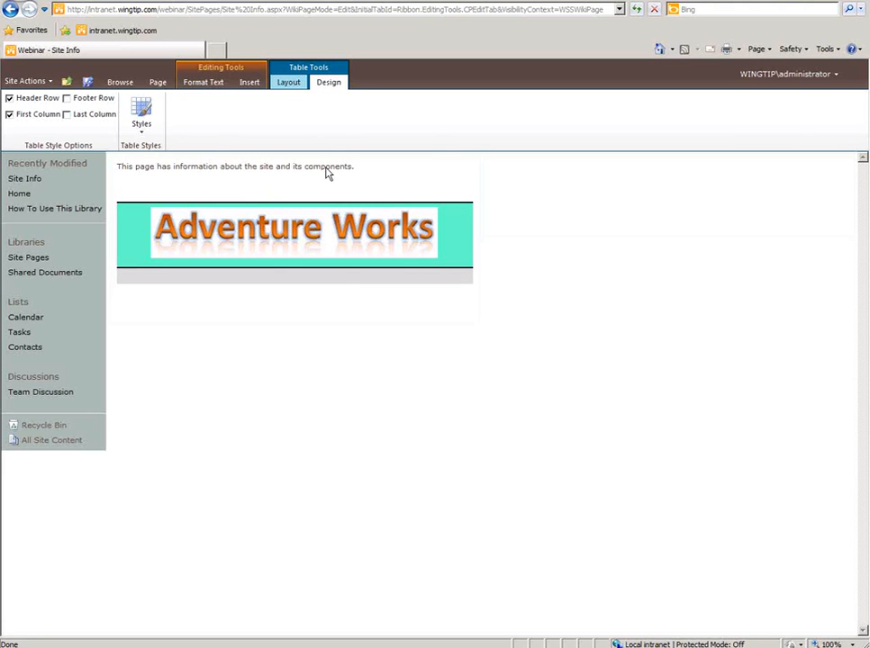
{"action": "left_click", "coordinate": [249, 83]}
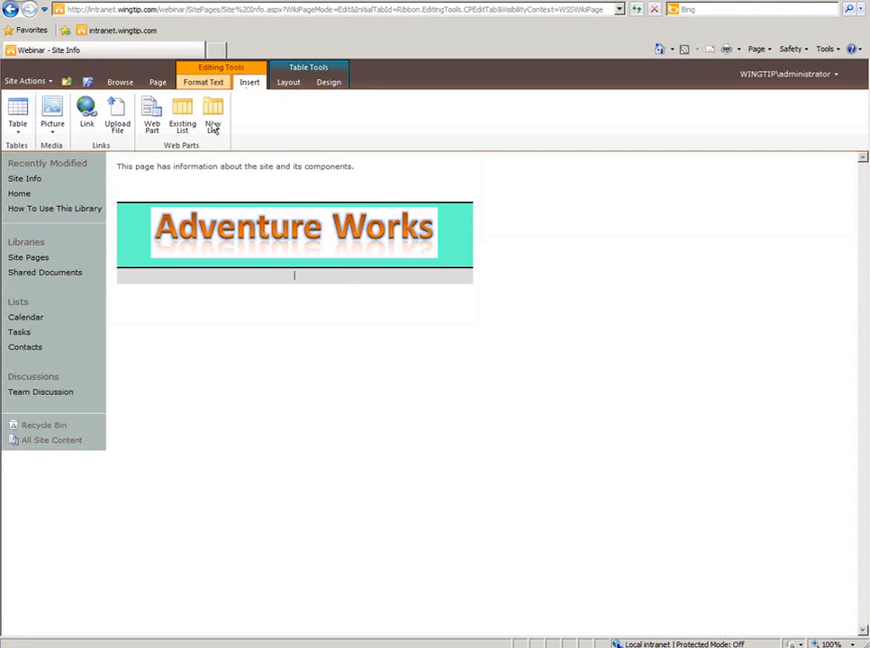
{"action": "left_click", "coordinate": [87, 120]}
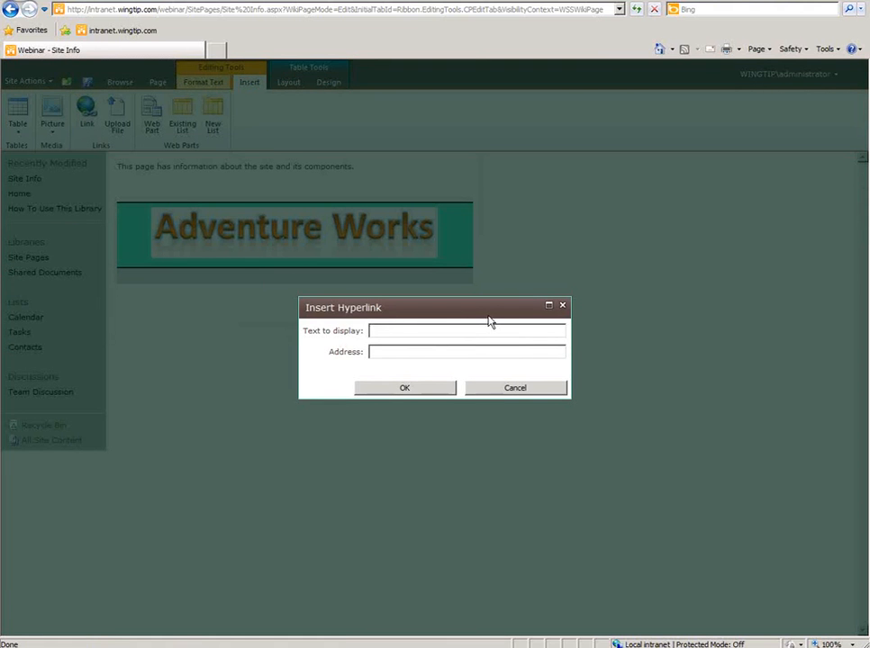
{"action": "type", "text": "SharePoint Vido"}
{"action": "key", "text": "BackSpace"}
{"action": "type", "text": "eos"}
{"action": "key", "text": "Tab"}
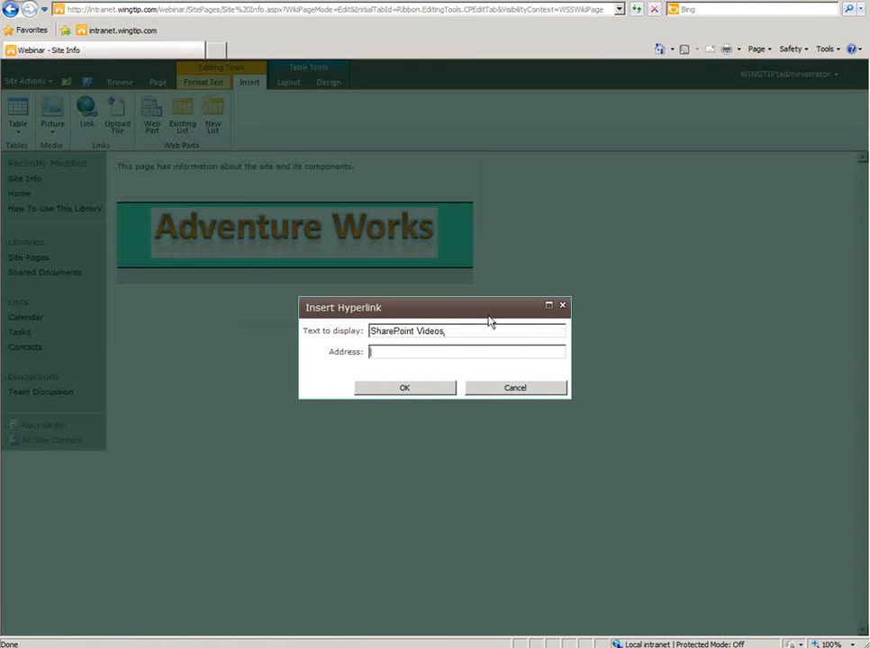
{"action": "type", "text": "http://www.sharepoing"}
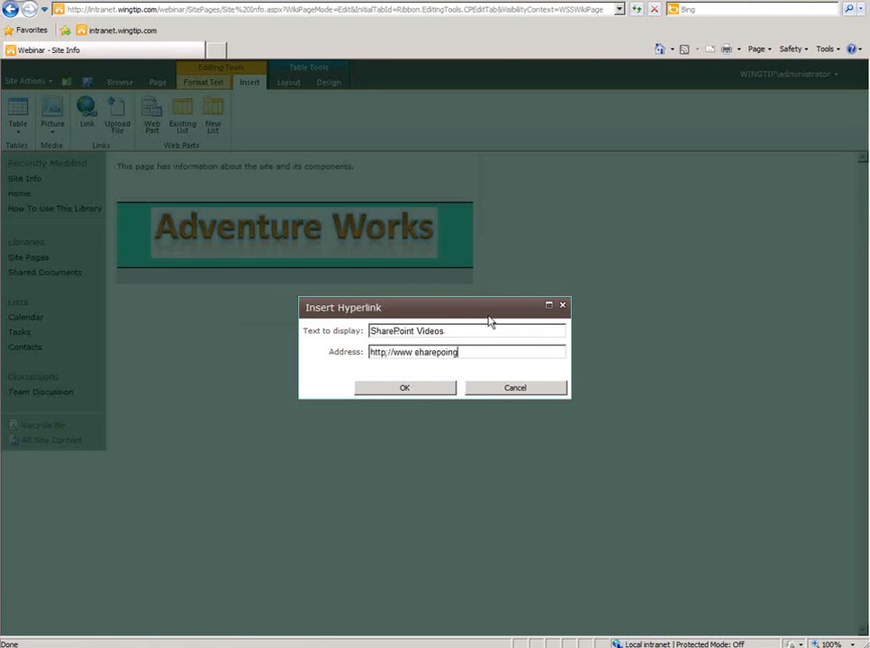
{"action": "key", "text": "BackSpace"}
{"action": "type", "text": "t-videos.com"}
{"action": "left_click", "coordinate": [410, 392]}
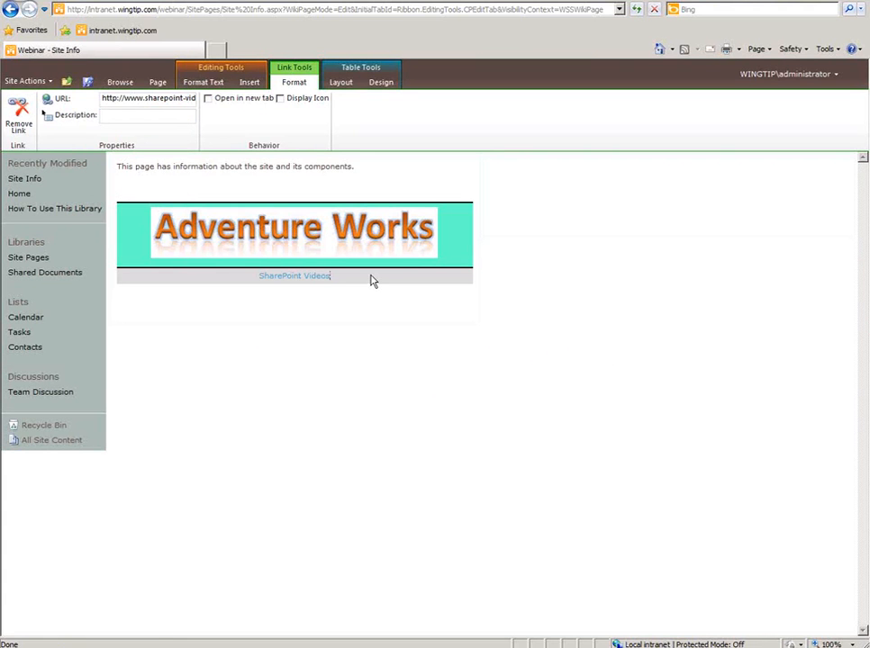
- Start a new line under the link and move the caret to the right-hand column
{"action": "key", "text": "Return"}
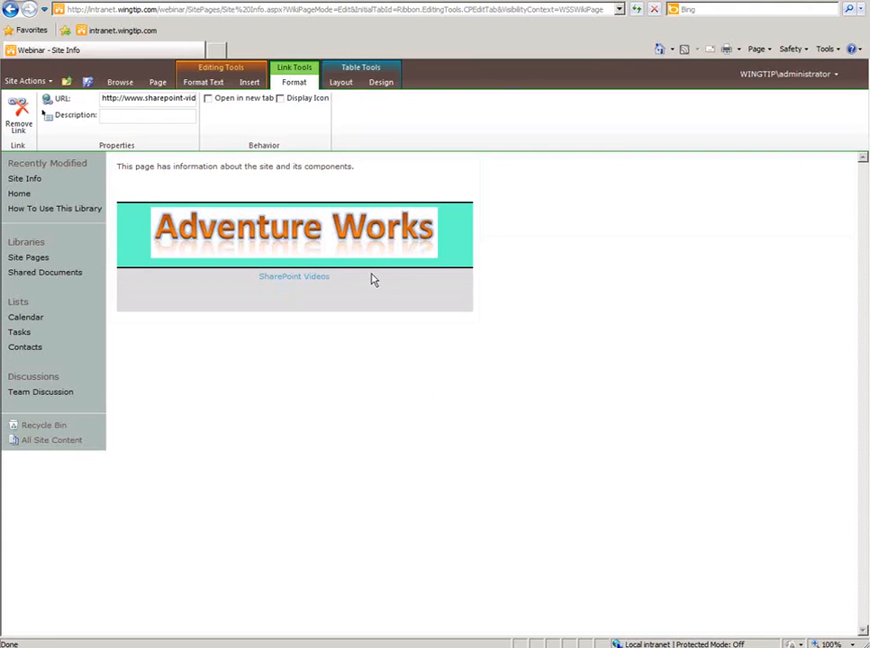
{"action": "left_click", "coordinate": [595, 239]}
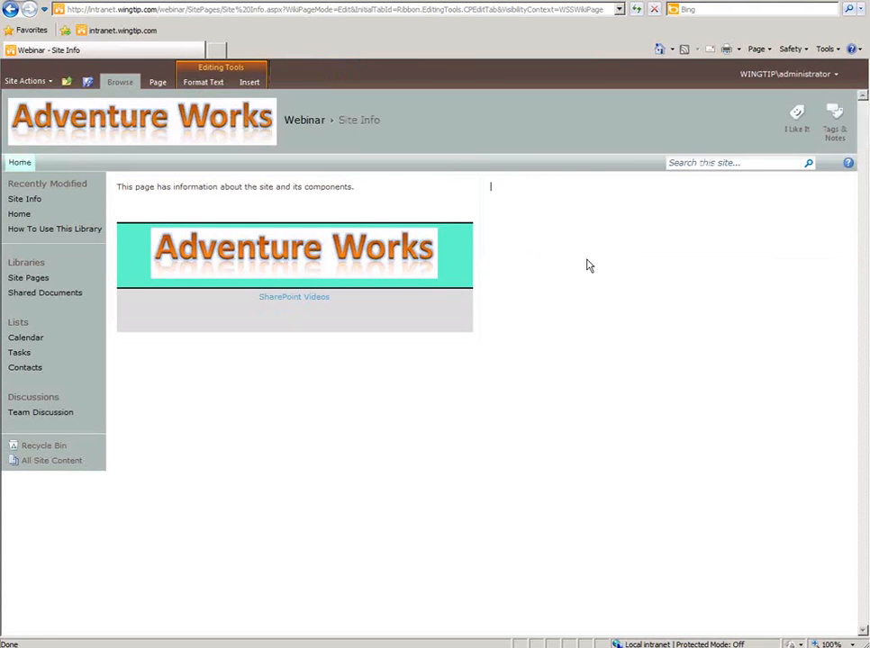
{"action": "left_click", "coordinate": [587, 259]}
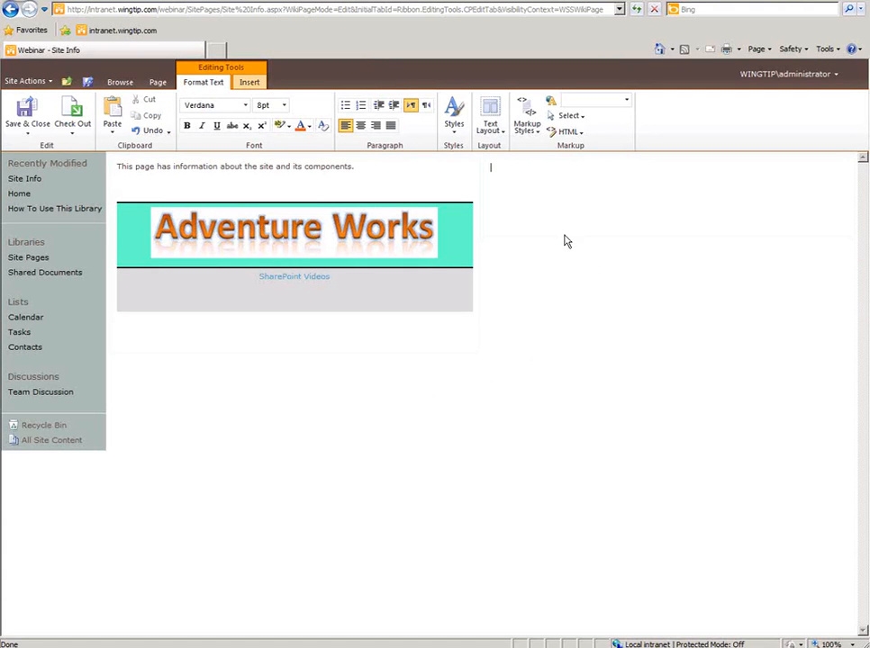
- Add the existing Contacts list as a web part in the right-hand column
{"action": "left_click", "coordinate": [253, 85]}
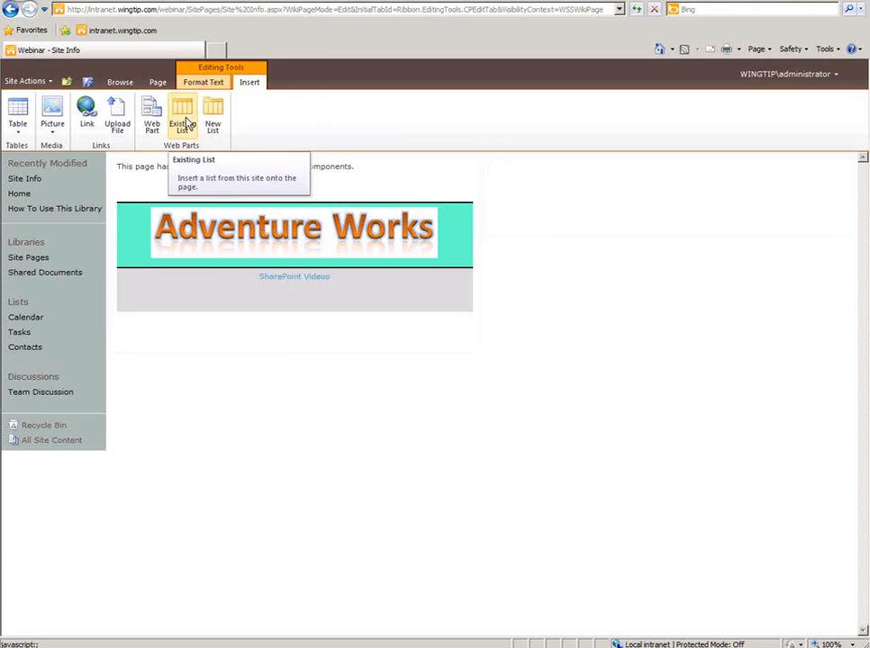
{"action": "left_click", "coordinate": [184, 126]}
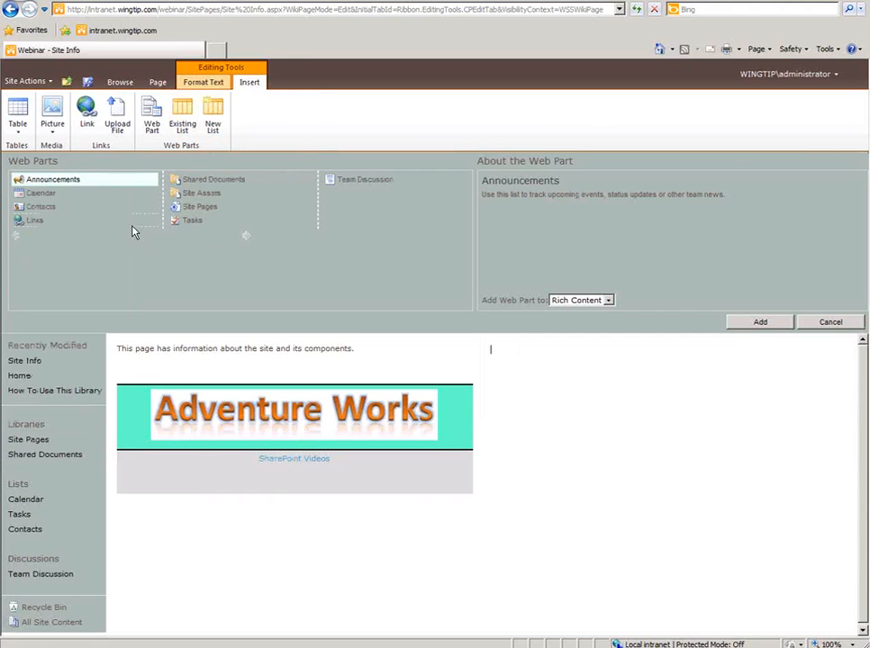
{"action": "left_click", "coordinate": [39, 208]}
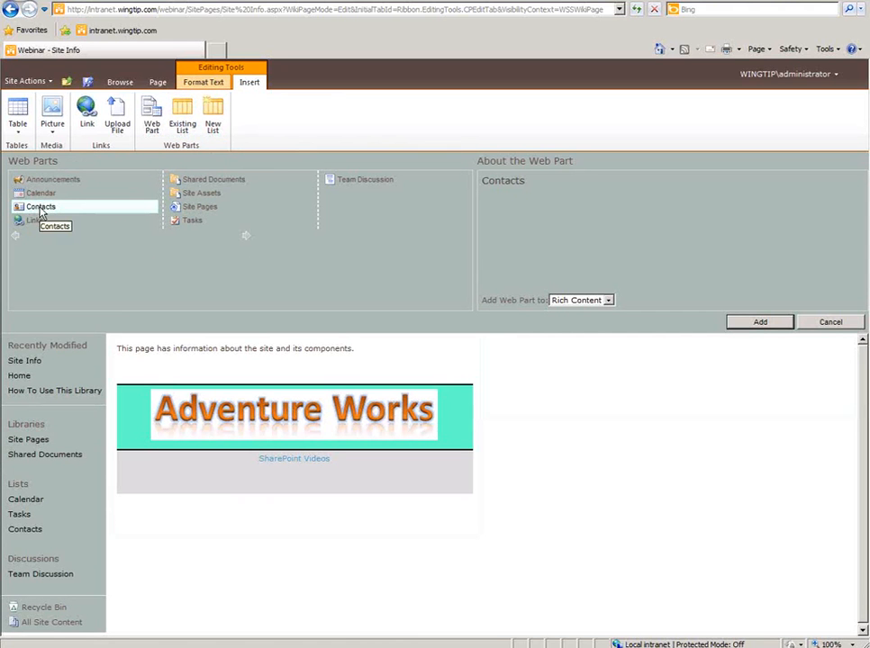
{"action": "left_click", "coordinate": [778, 323]}
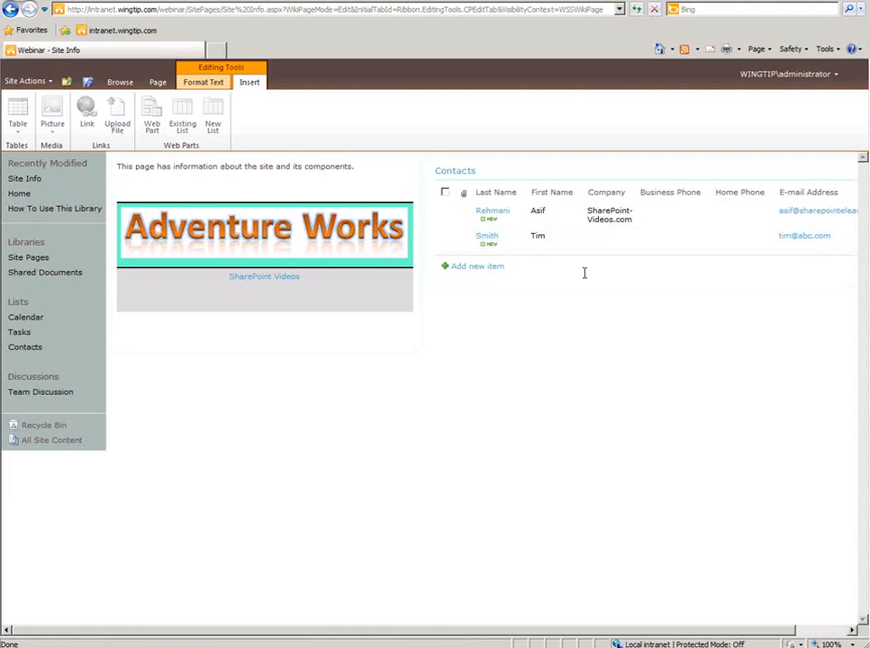
- Add a new contact with its last and first name through the Contacts web part
{"action": "left_click", "coordinate": [491, 268]}
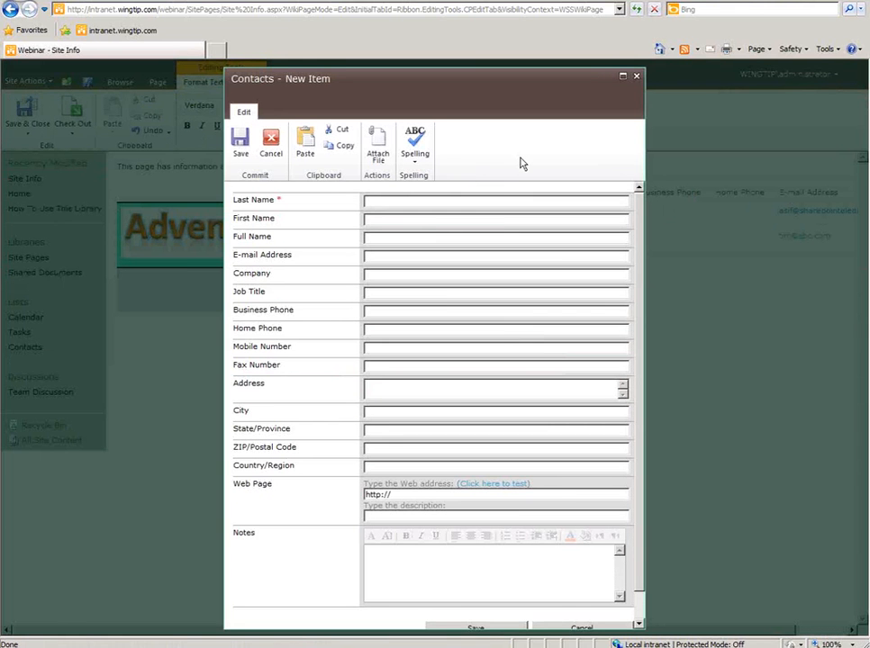
{"action": "key", "text": "Tab"}
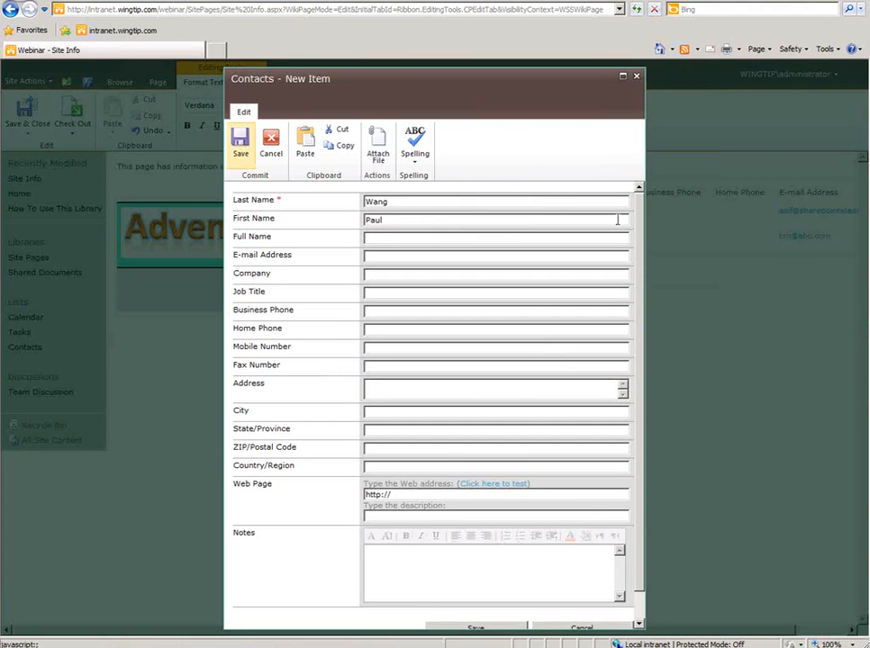
{"action": "key", "text": "Return"}
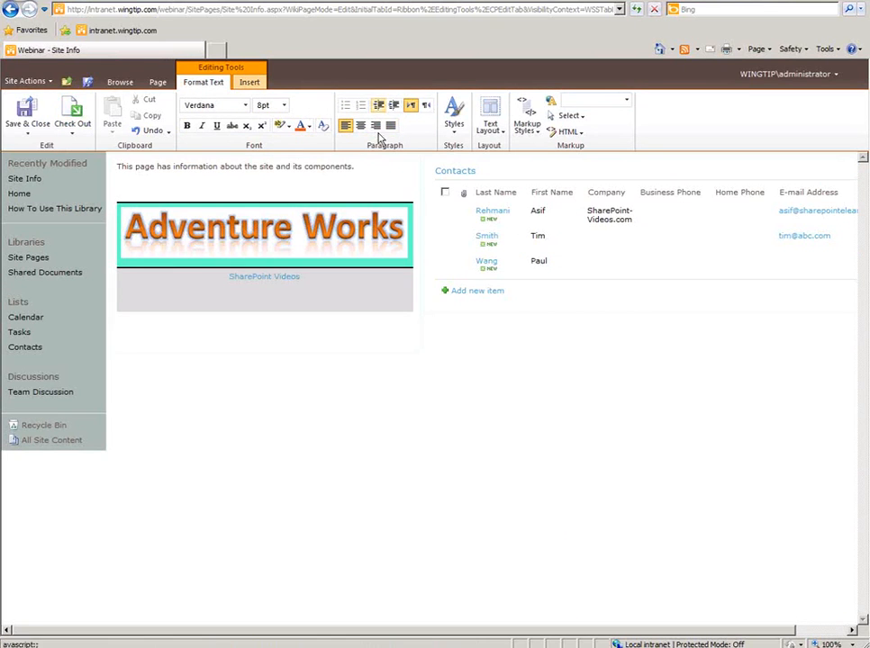
- Apply the Highlight style to the word 'components'
{"action": "left_click", "coordinate": [455, 133]}
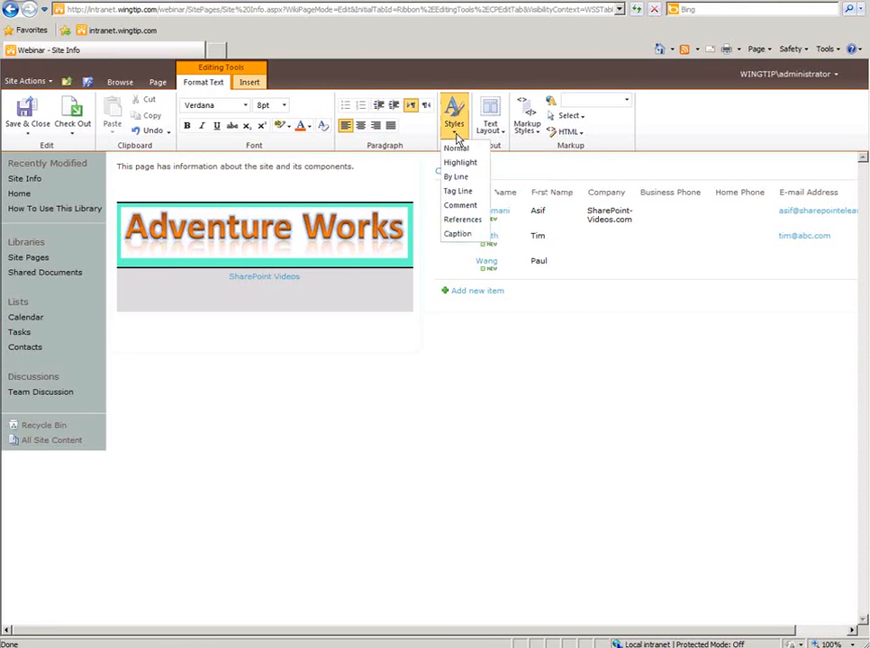
{"action": "left_click", "coordinate": [340, 167]}
{"action": "double_click", "coordinate": [339, 168]}
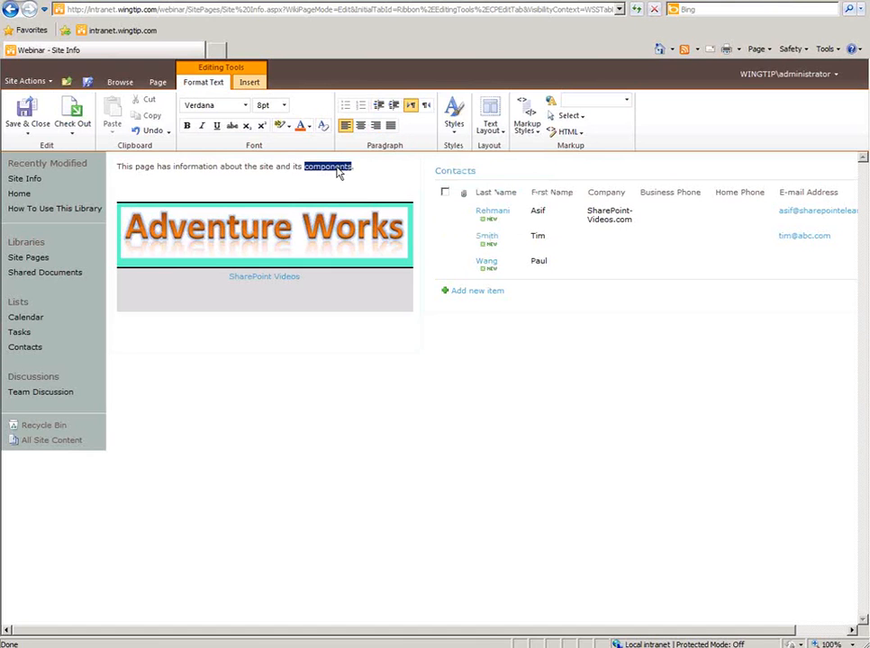
{"action": "left_click", "coordinate": [453, 131]}
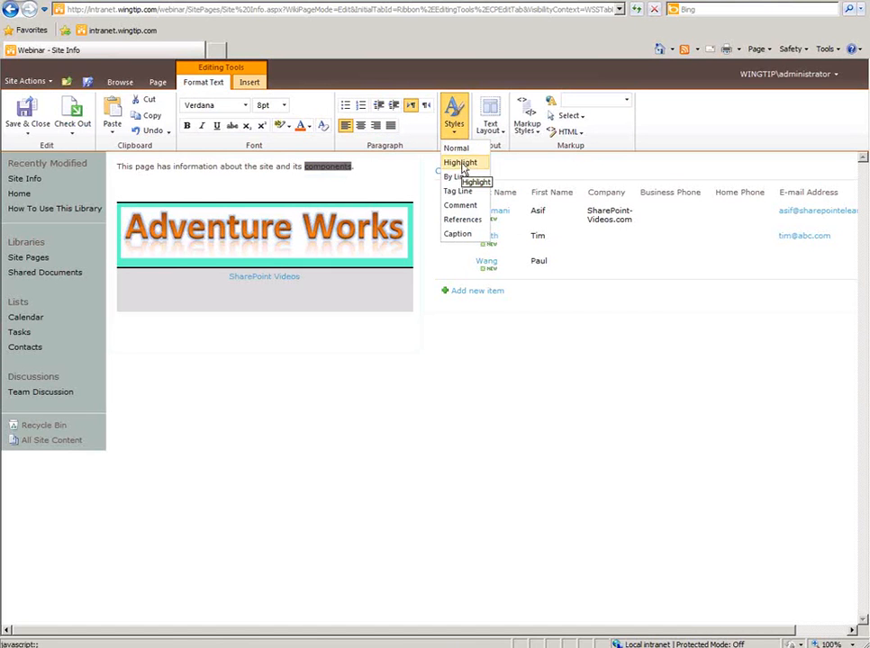
{"action": "left_click", "coordinate": [396, 173]}
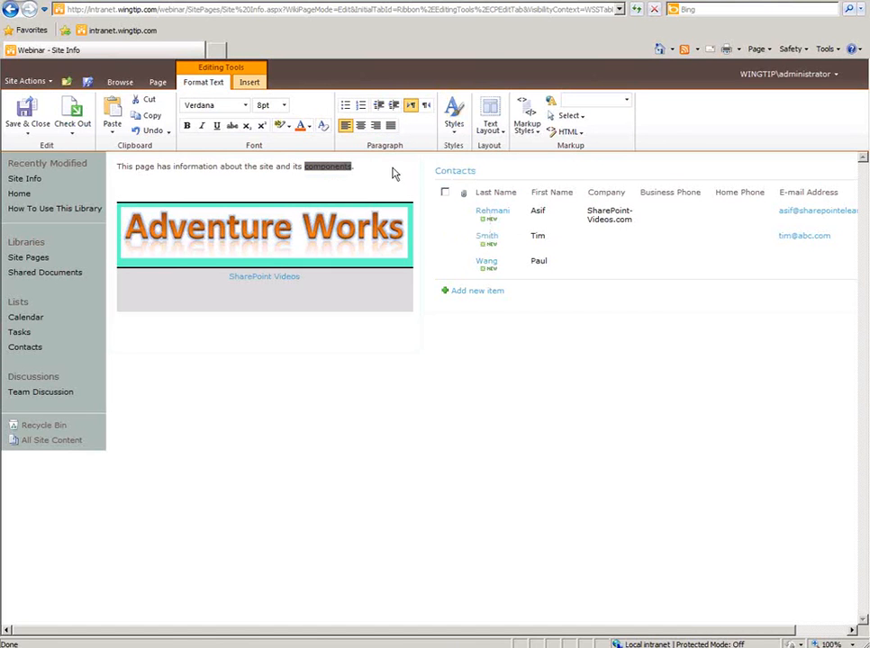
- Format the opening sentence as Colored Heading 3 from Markup Styles
{"action": "left_click", "coordinate": [490, 128]}
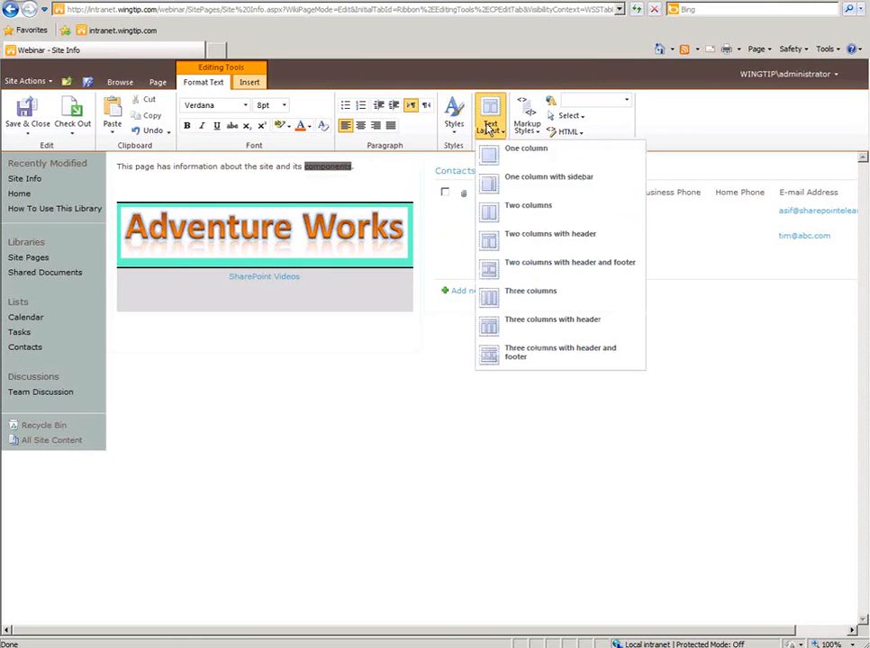
{"action": "left_click", "coordinate": [527, 130]}
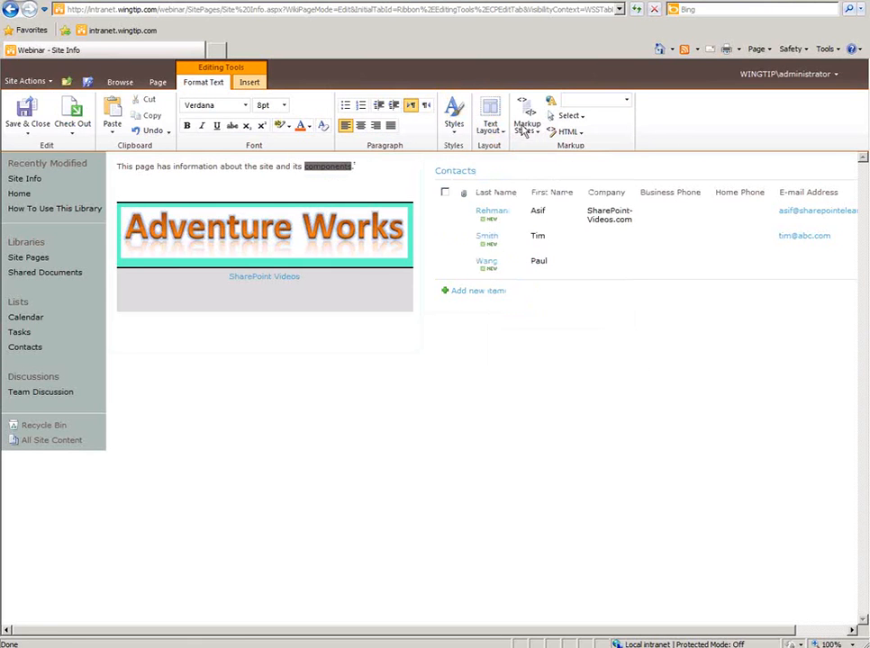
{"action": "left_click", "coordinate": [527, 130]}
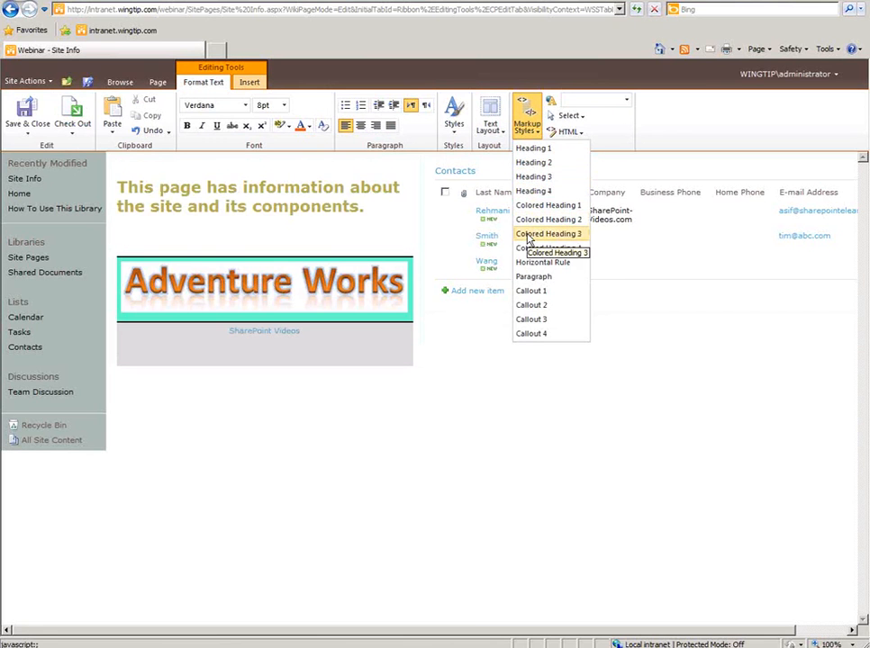
{"action": "left_click", "coordinate": [531, 235]}
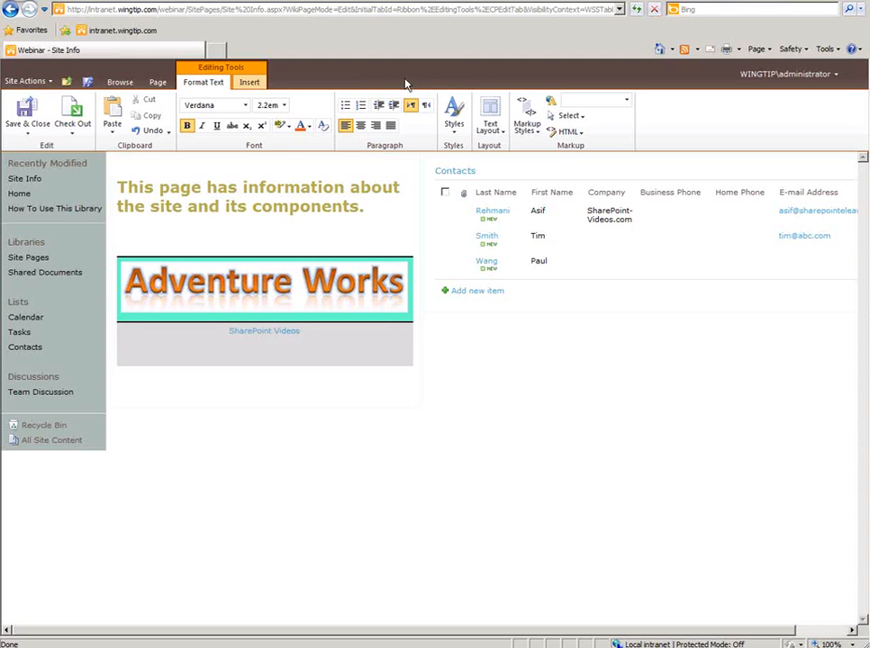
- Save and close Site Info, visit Home, then reopen Site Info from Site Pages
{"action": "left_click", "coordinate": [26, 116]}
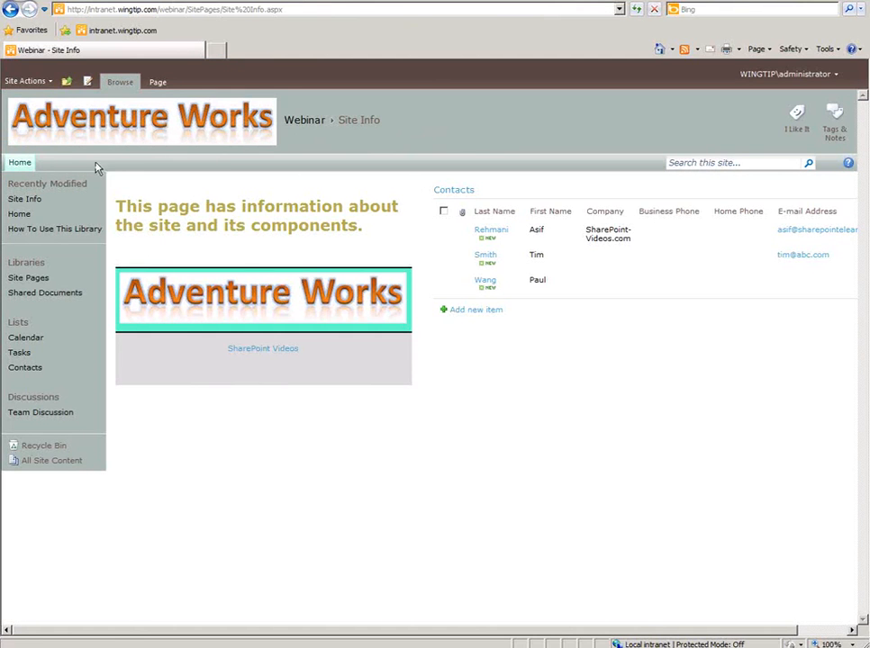
{"action": "left_click", "coordinate": [74, 123]}
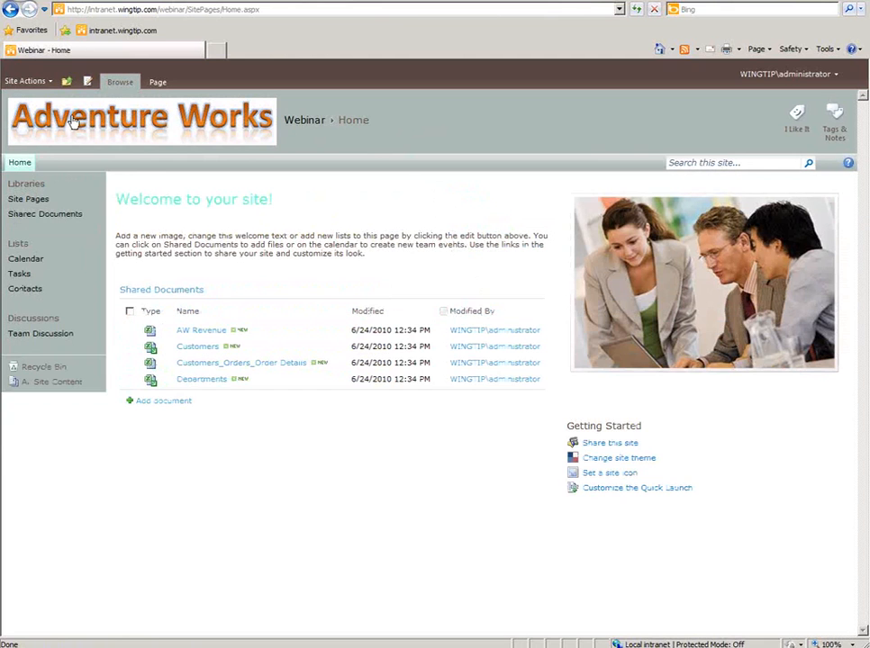
{"action": "left_click", "coordinate": [32, 205]}
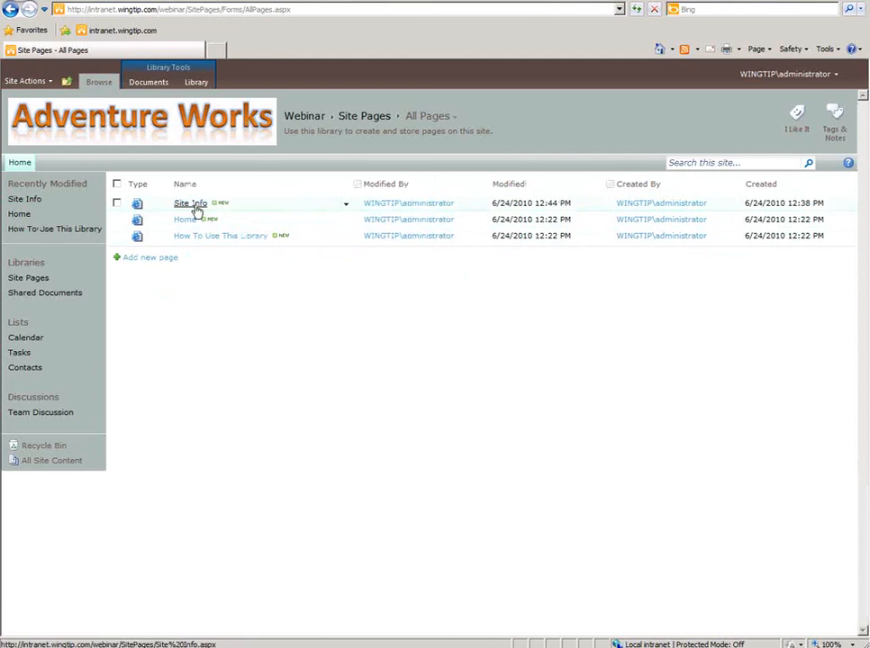
{"action": "left_click", "coordinate": [193, 205]}
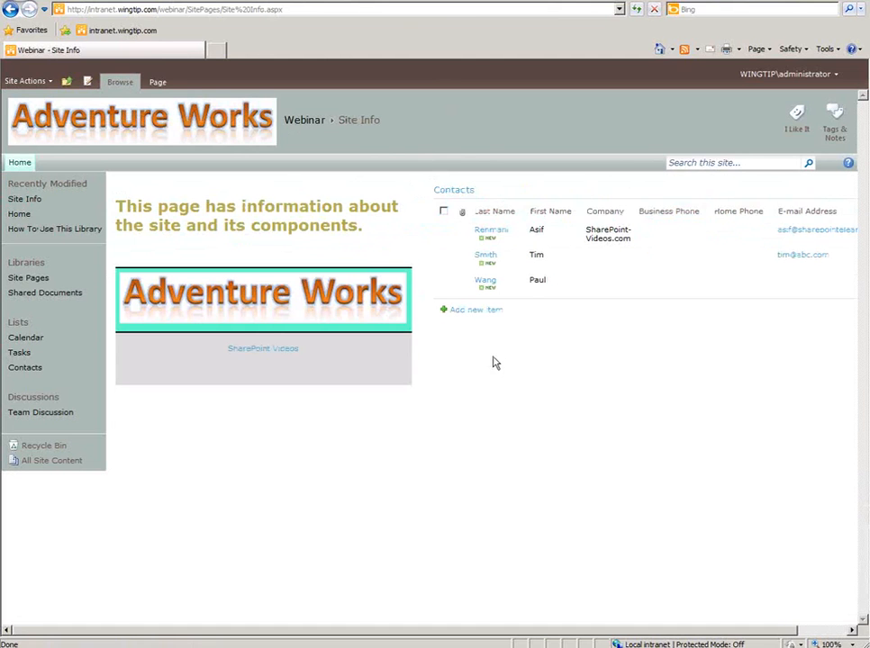
- Edit Site Info and add a [[Home]] wiki link below the logo table
{"action": "left_click", "coordinate": [157, 83]}
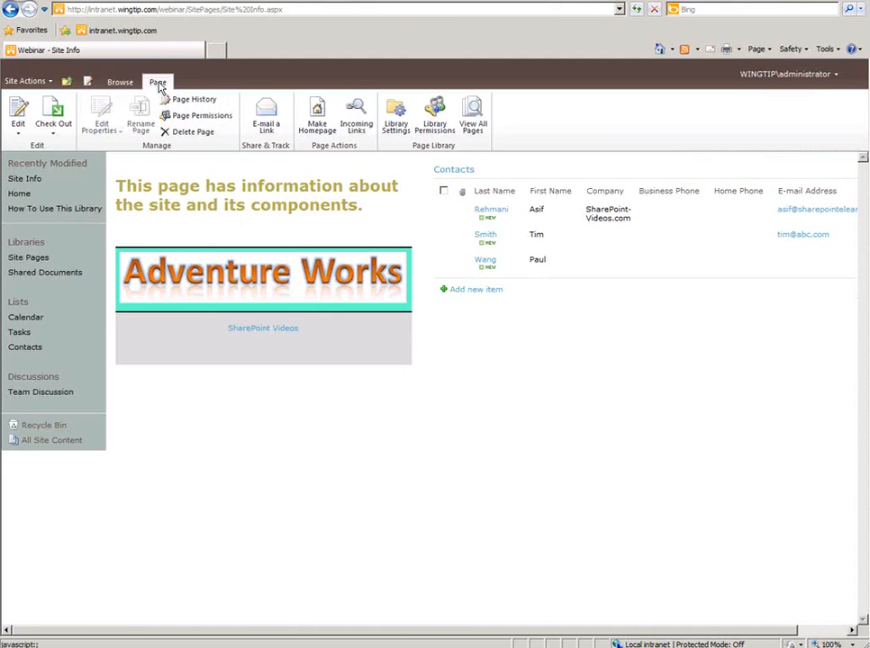
{"action": "left_click", "coordinate": [20, 110]}
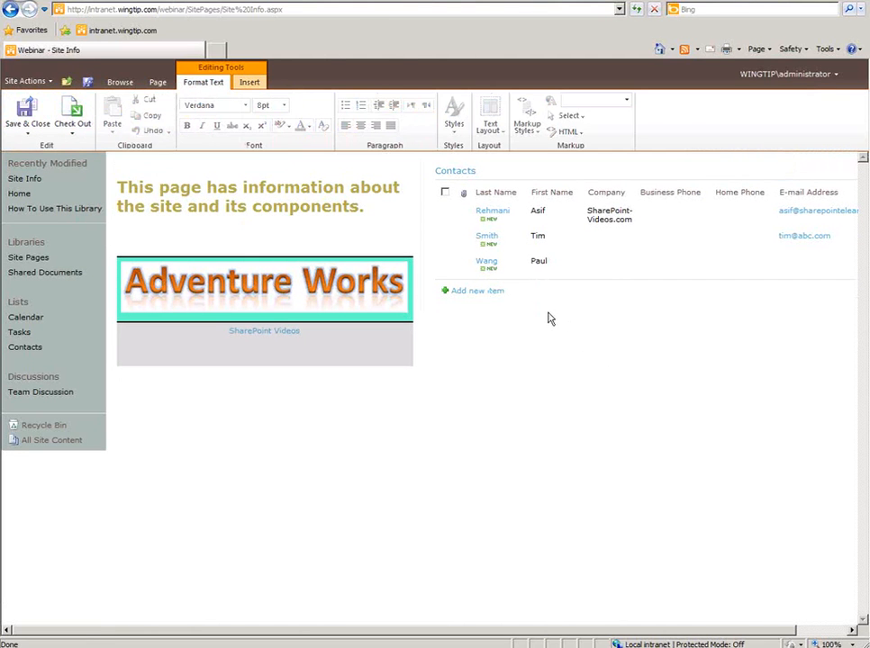
{"action": "left_click", "coordinate": [599, 315]}
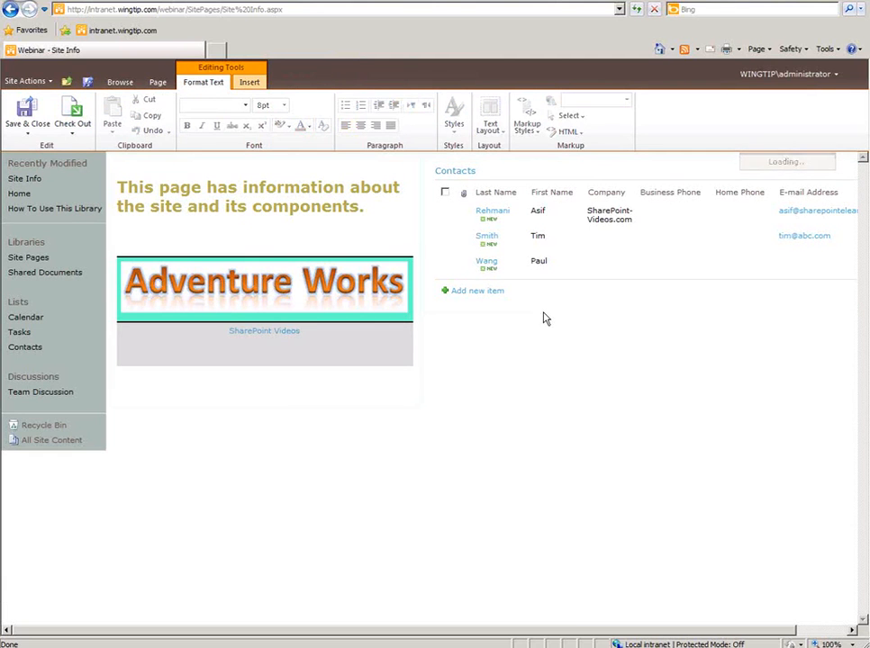
{"action": "left_click", "coordinate": [293, 385]}
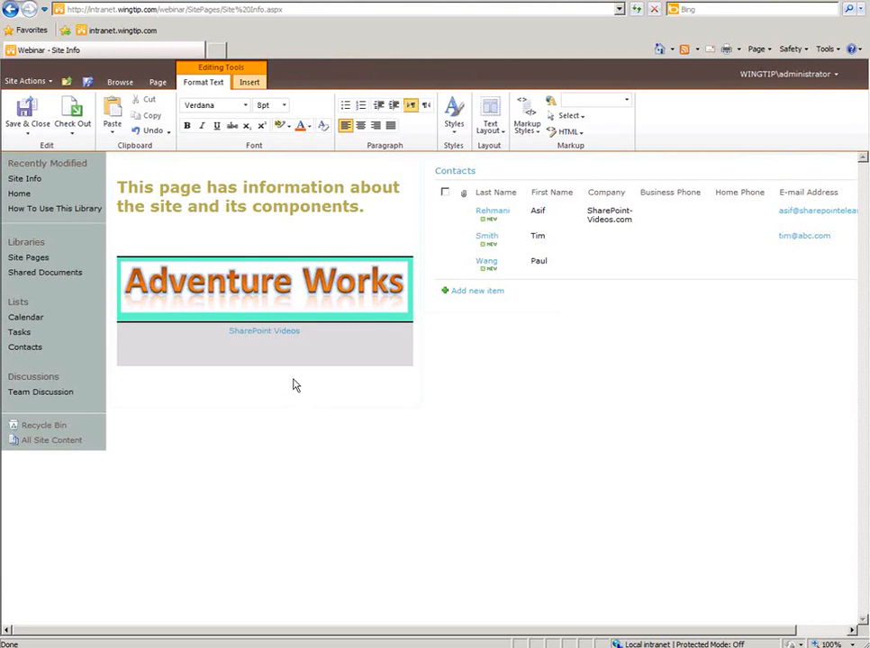
{"action": "type", "text": "[["}
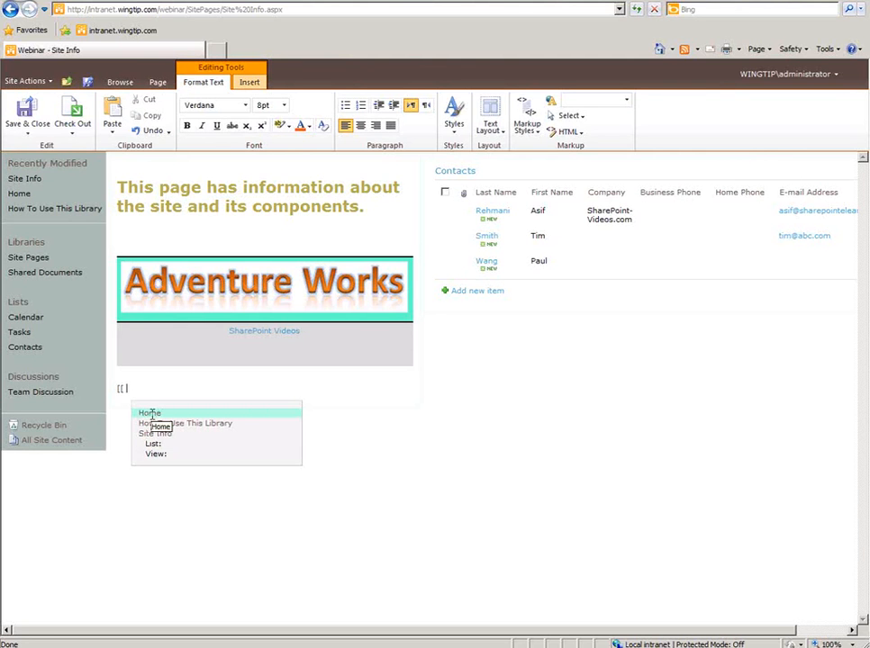
{"action": "left_click", "coordinate": [150, 414]}
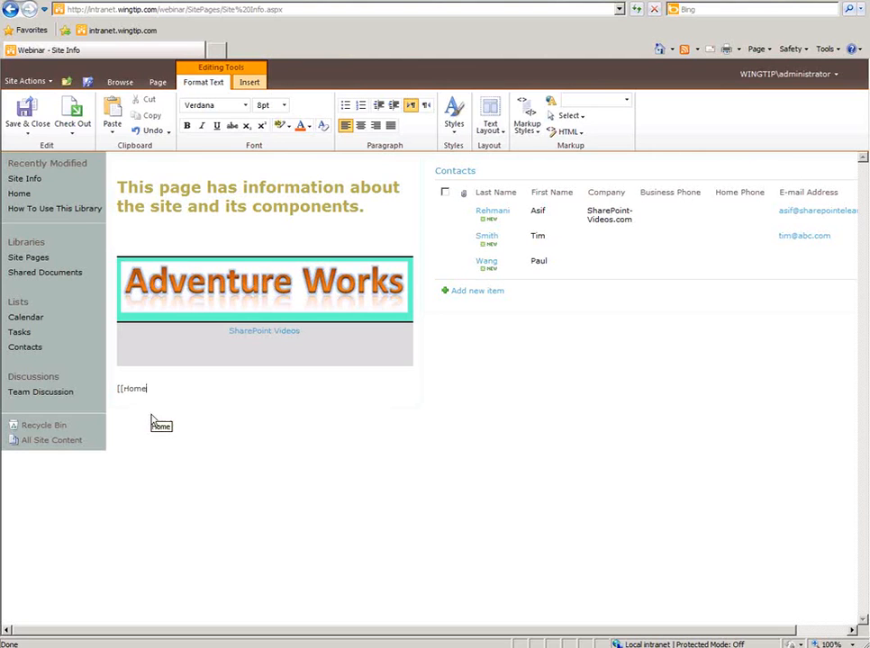
{"action": "type", "text": "]]"}
{"action": "key", "text": "Return"}
- Add a wiki link to the second Contacts list entry and save the page
{"action": "type", "text": "[["}
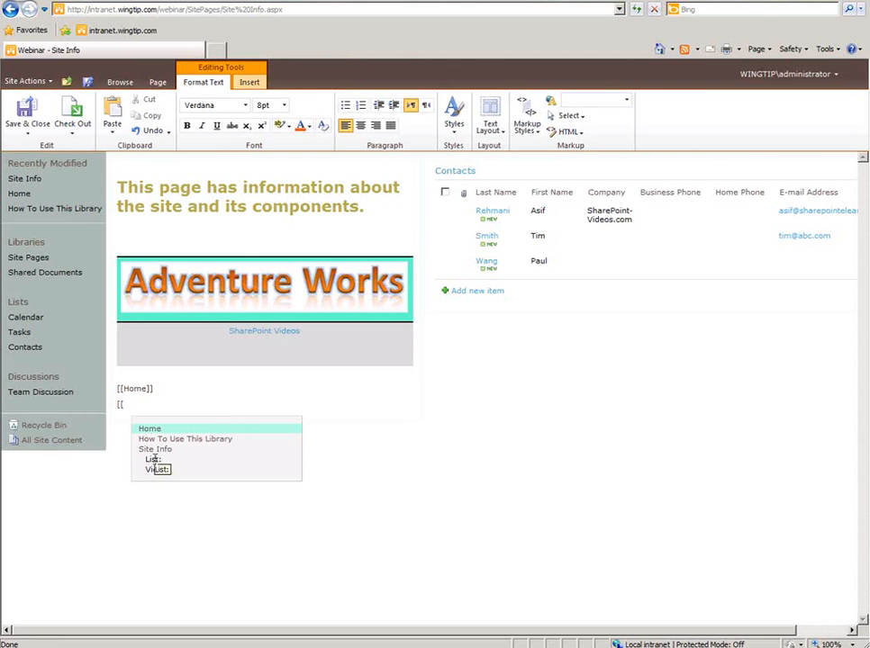
{"action": "left_click", "coordinate": [154, 458]}
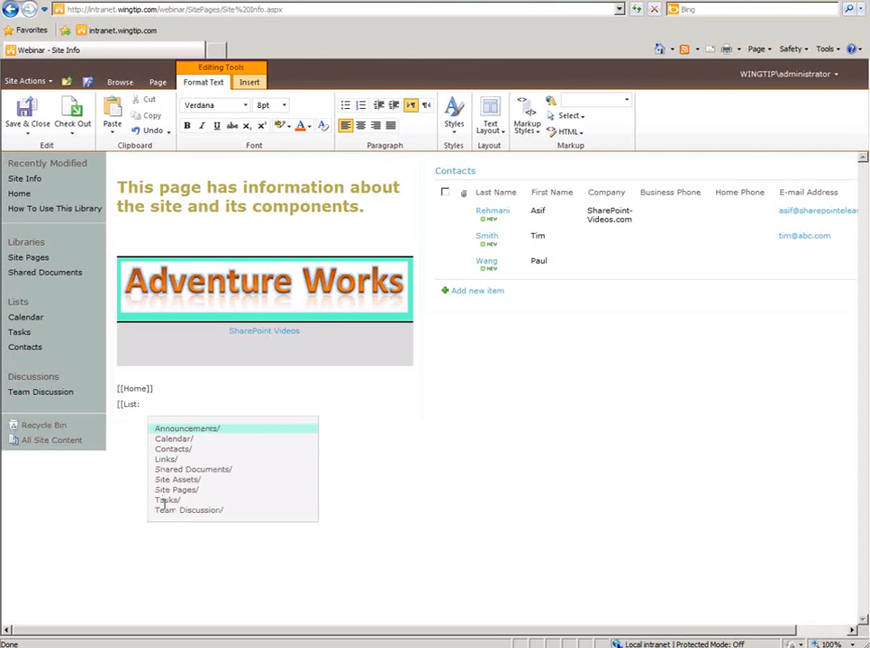
{"action": "left_click", "coordinate": [166, 451]}
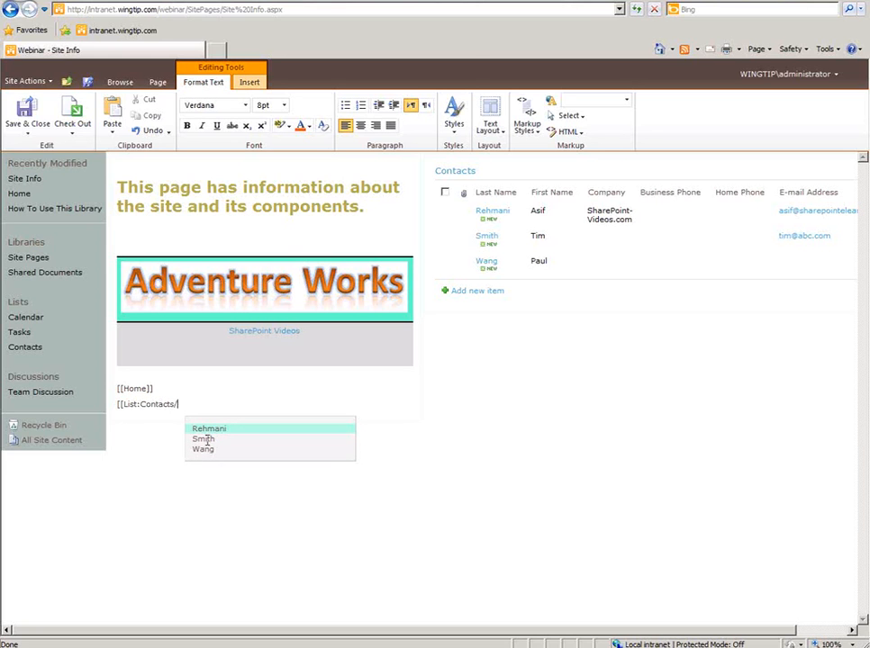
{"action": "left_click", "coordinate": [206, 440]}
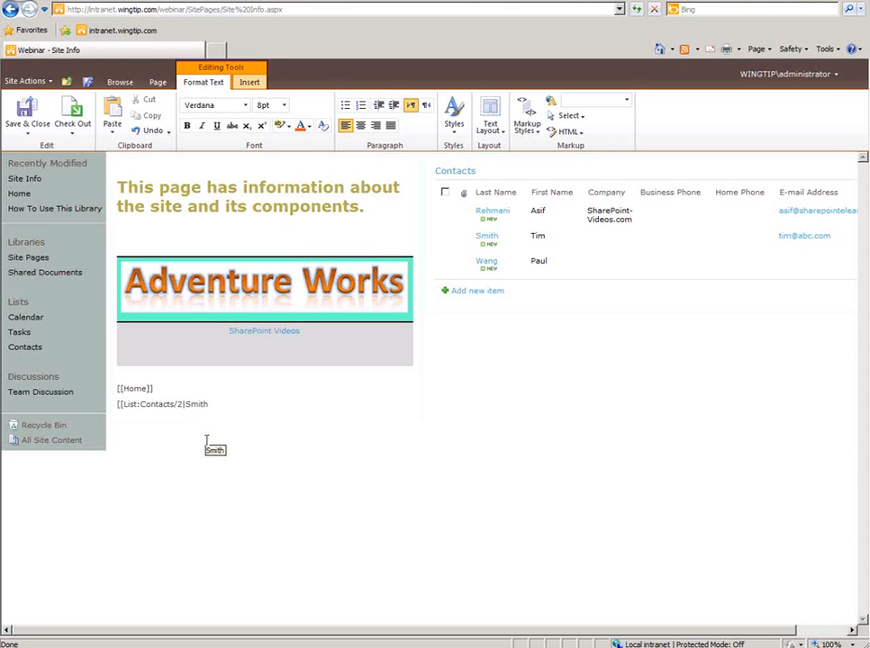
{"action": "type", "text": "]]"}
{"action": "left_click", "coordinate": [27, 108]}
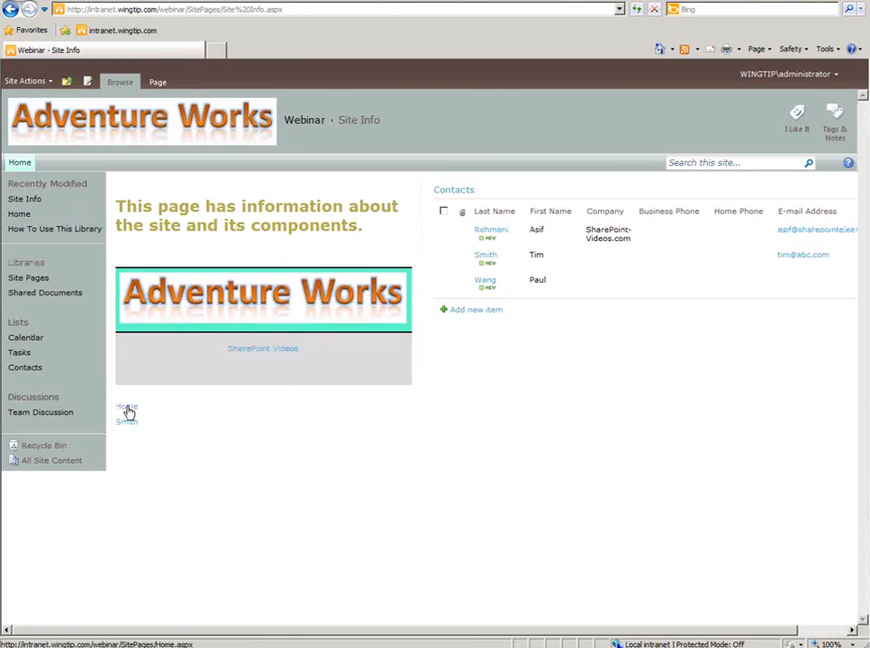
- Test the Home link, return to Site Info, then open and close the linked contact's details
{"action": "left_click", "coordinate": [128, 409]}
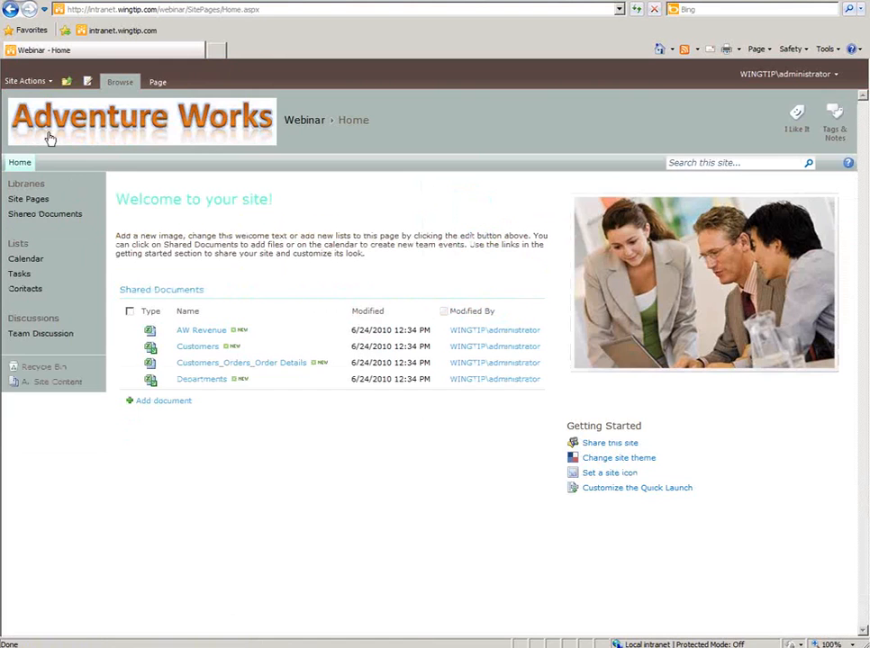
{"action": "left_click", "coordinate": [10, 9]}
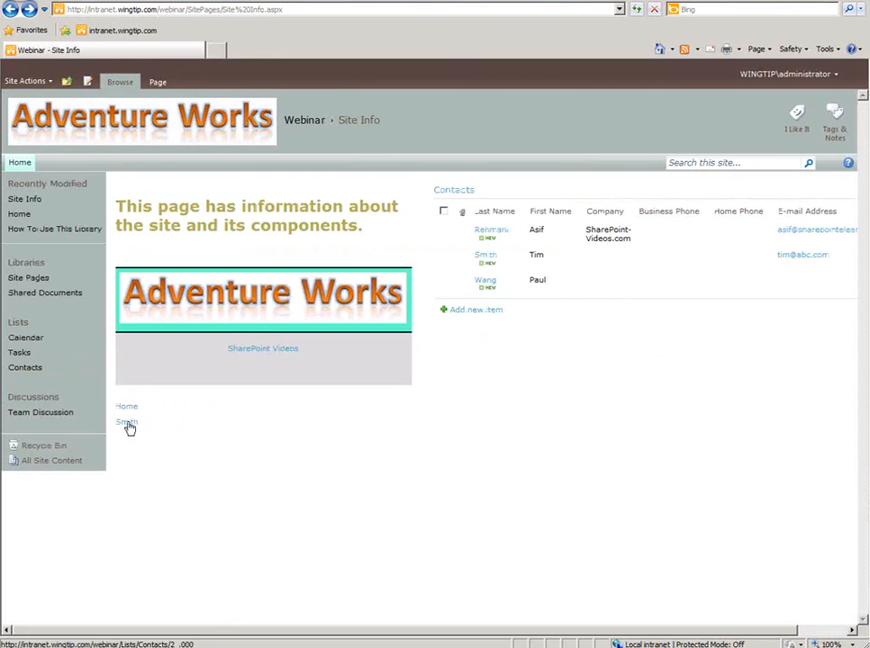
{"action": "left_click", "coordinate": [127, 423]}
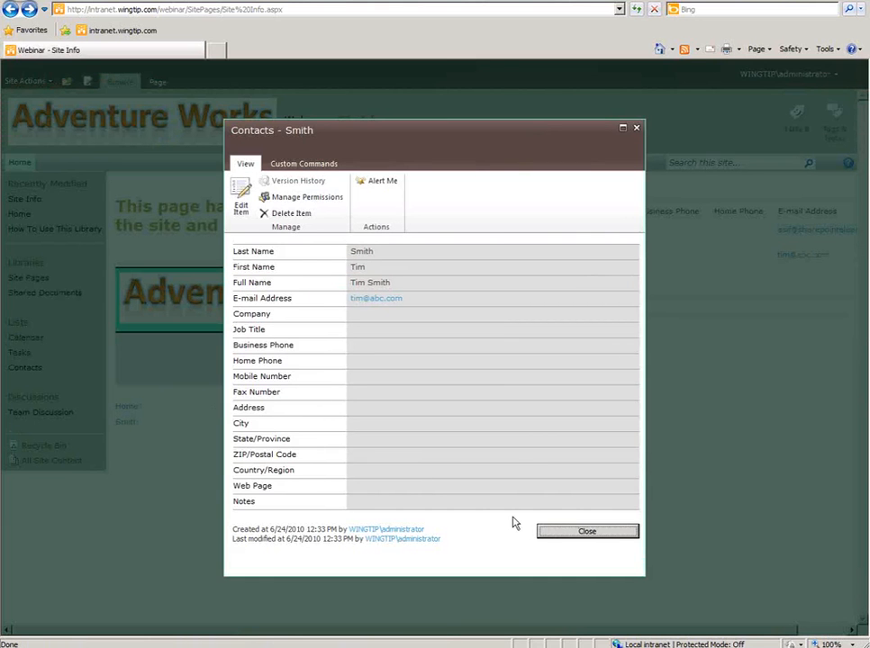
{"action": "left_click", "coordinate": [583, 533]}
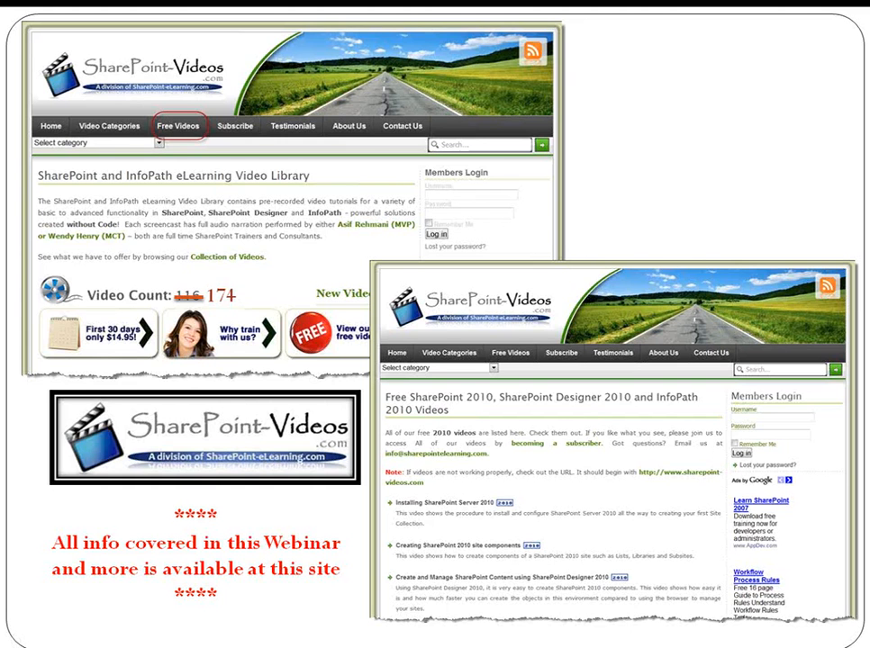
- Advance to the Call to Action slide and reveal its three bullets one by one
{"action": "key", "text": "Right"}
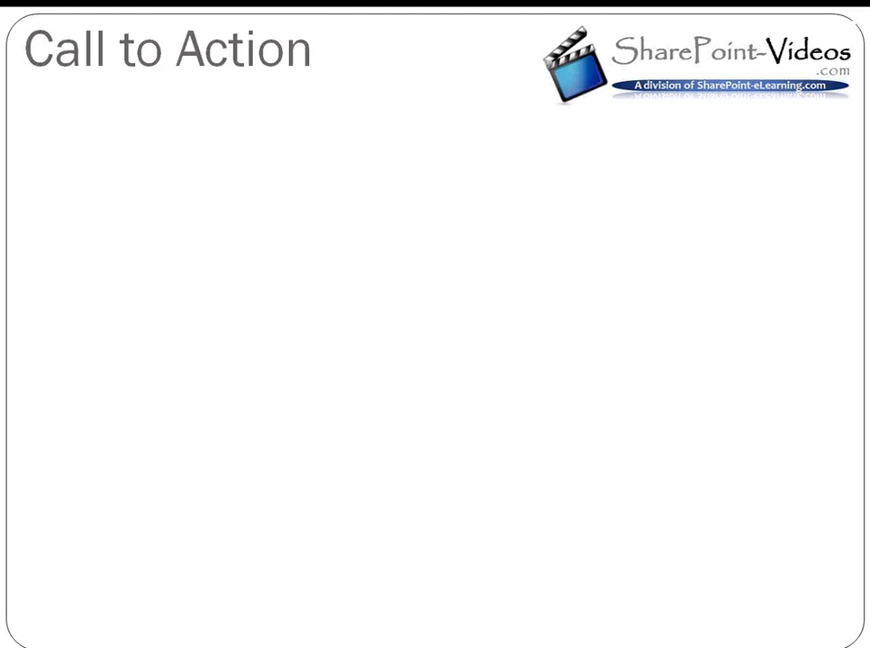
{"action": "key", "text": "Right"}
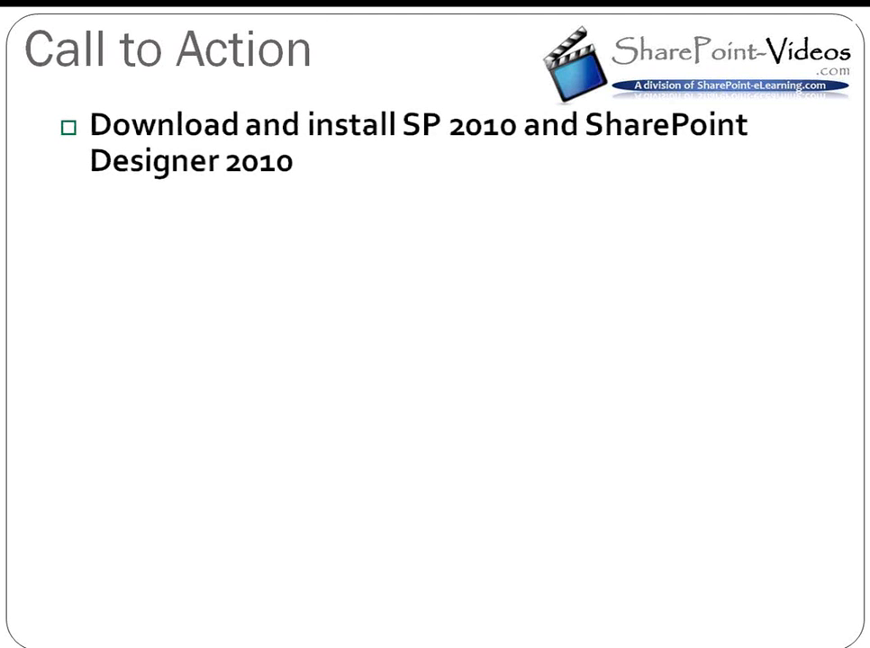
{"action": "key", "text": "Right"}
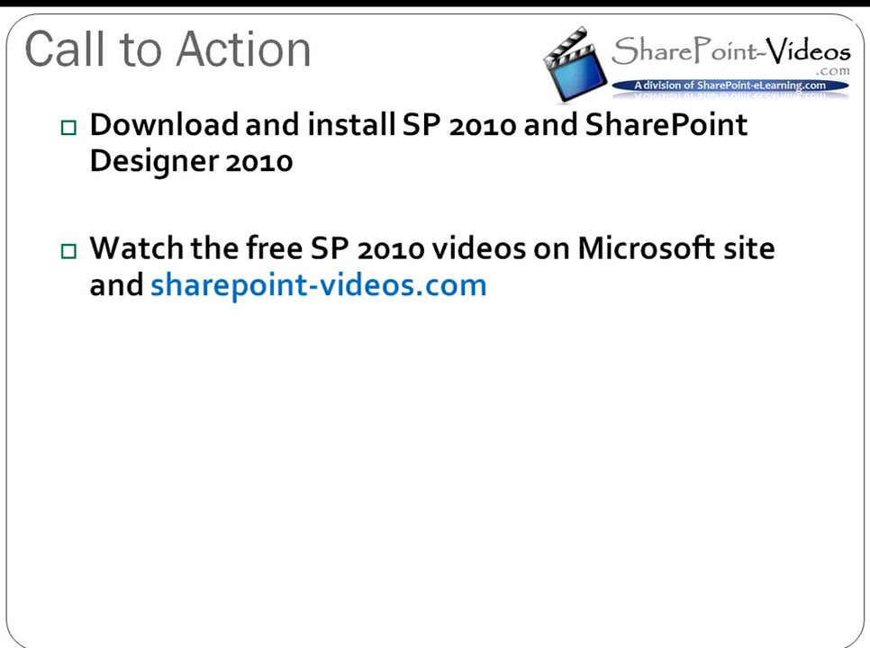
{"action": "key", "text": "Right"}
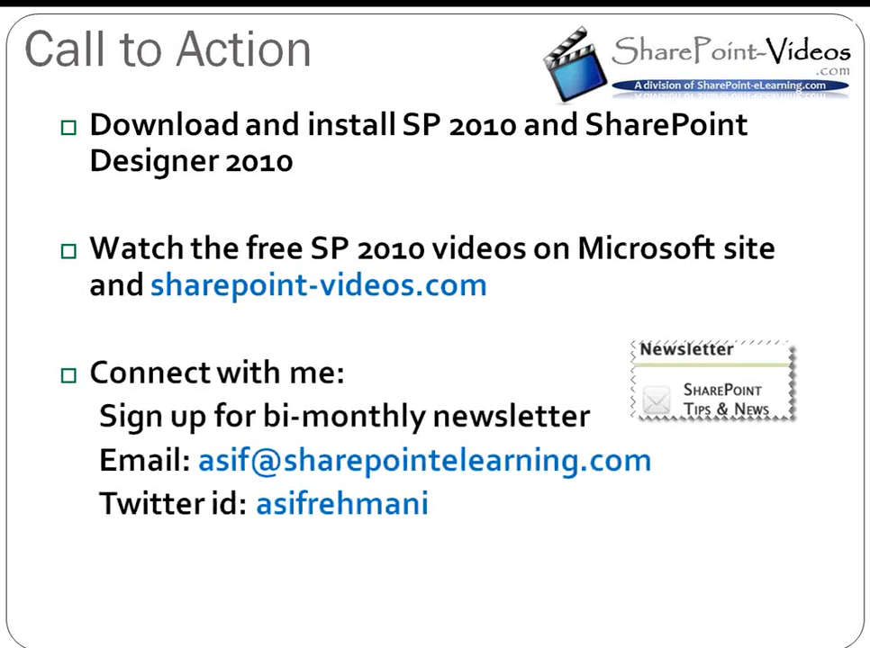